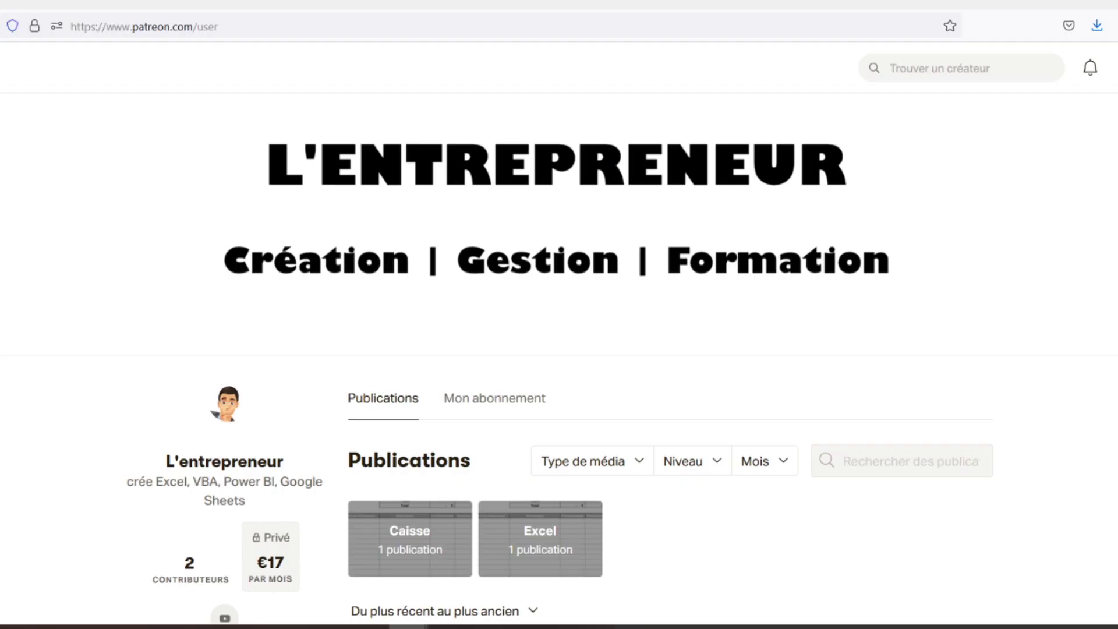
# Look through the publications on the L'entrepreneur Patreon page, down past the Feuilles de caisse post and its caisse.xlsx attachment
pyautogui.scroll(-3, 558, 367)
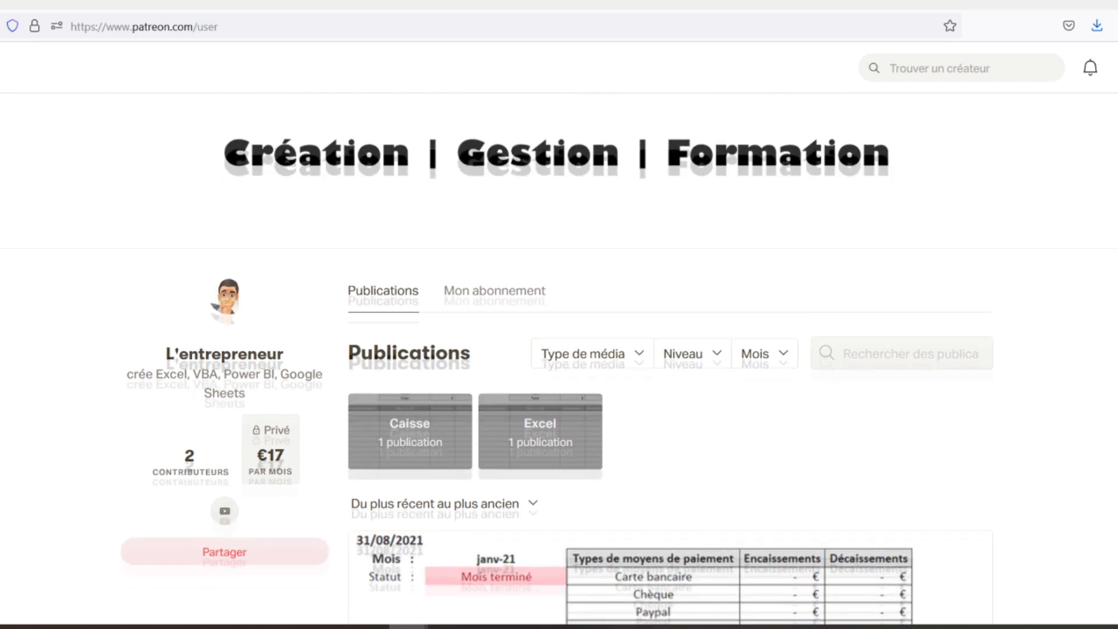
pyautogui.scroll(-2, 558, 367)
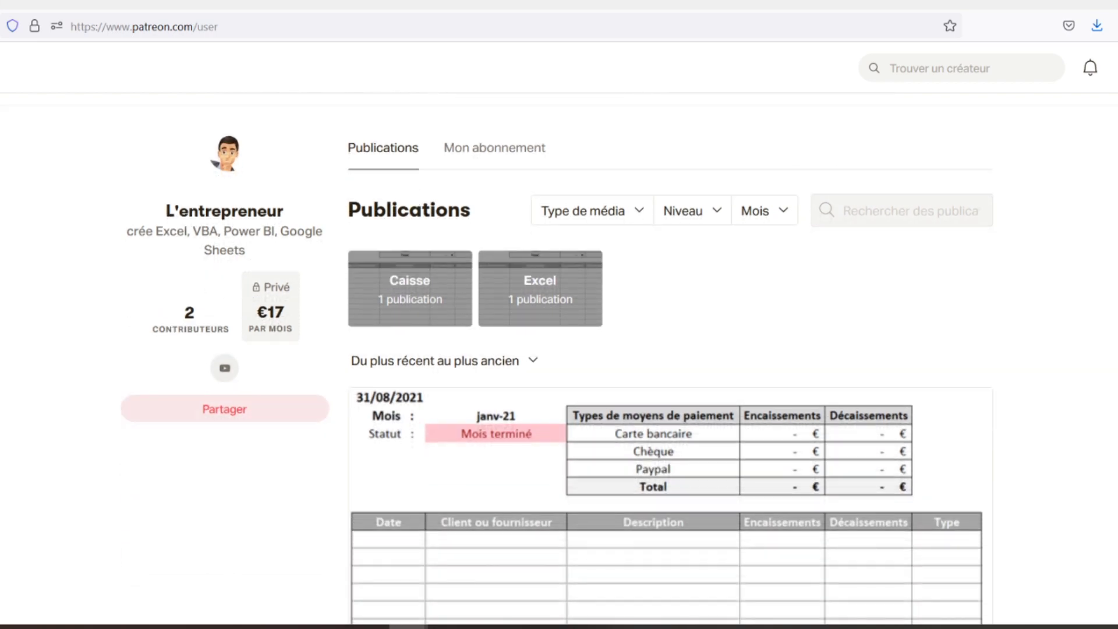
pyautogui.scroll(-3, 558, 367)
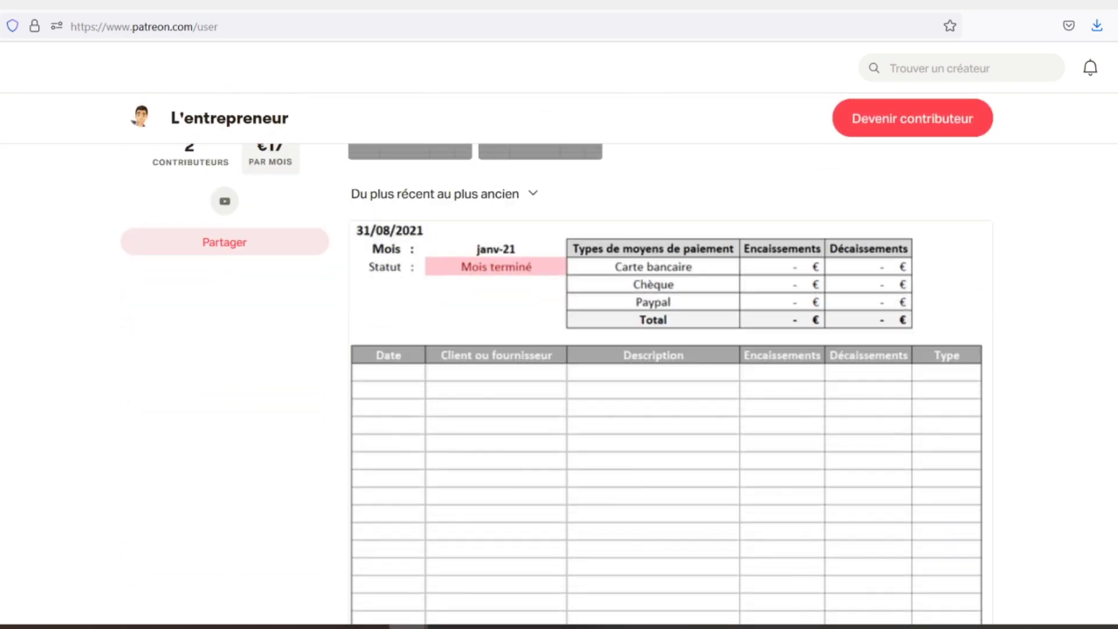
pyautogui.scroll(-2, 558, 367)
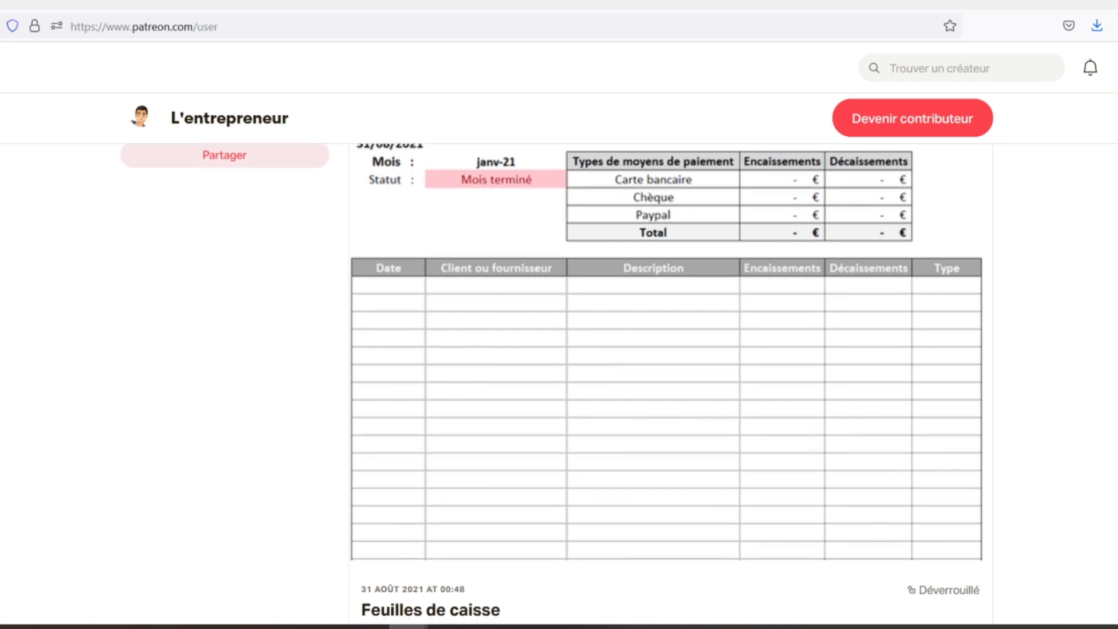
pyautogui.scroll(-2, 558, 367)
pyautogui.scroll(-2, 558, 367)
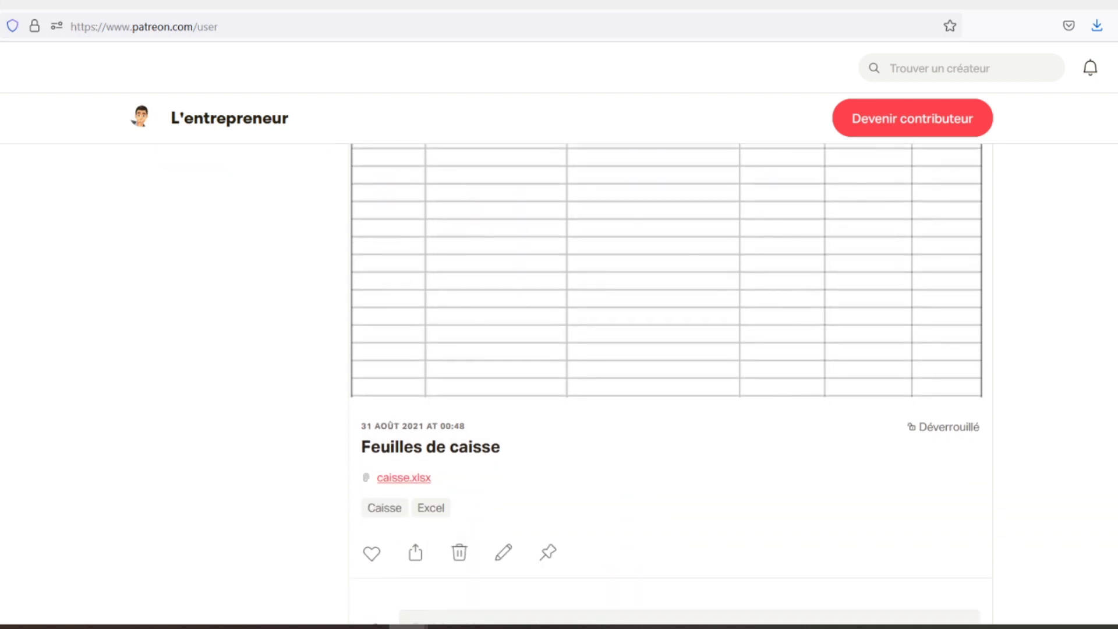
pyautogui.scroll(-2, 558, 367)
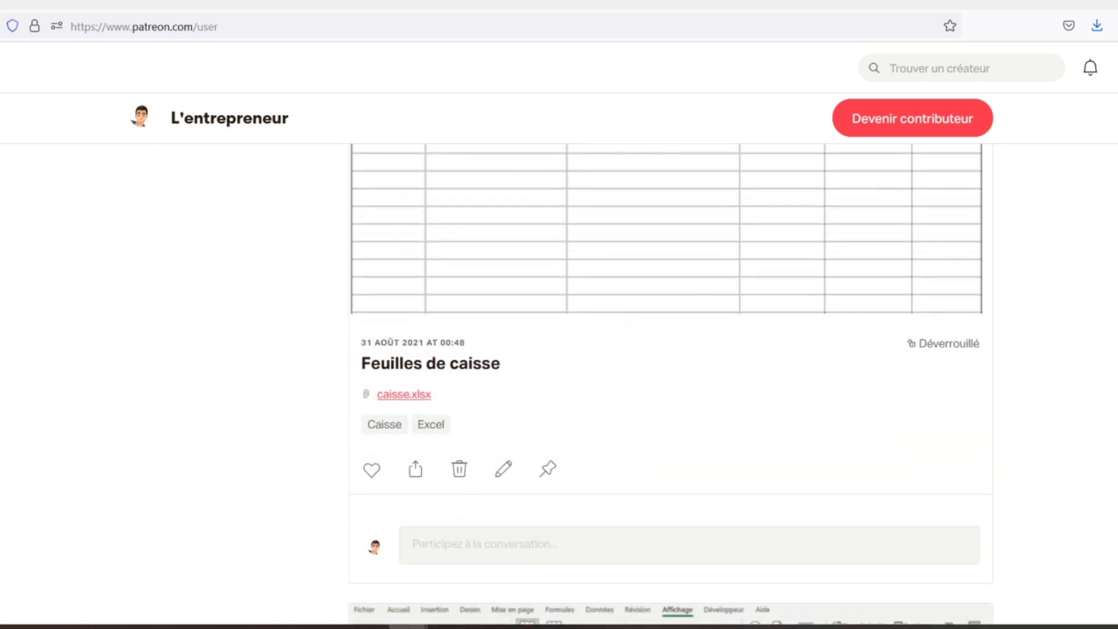
pyautogui.scroll(-2, 558, 367)
pyautogui.scroll(-2, 671, 385)
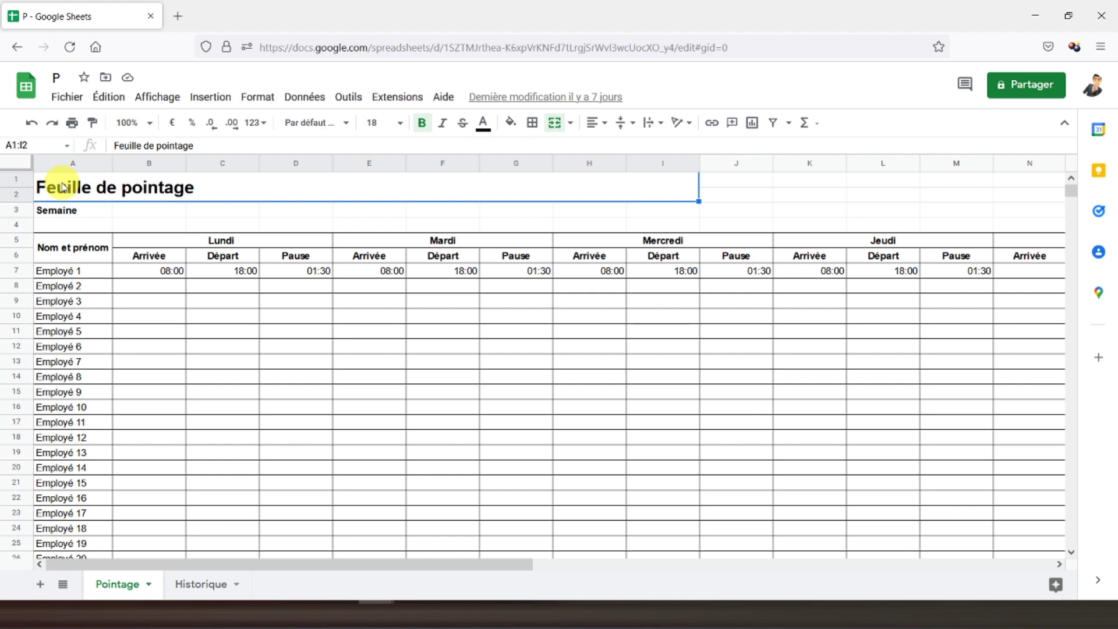
# Check the employee totals on the Historique sheet and return to the Pointage sheet
pyautogui.click(151, 214)
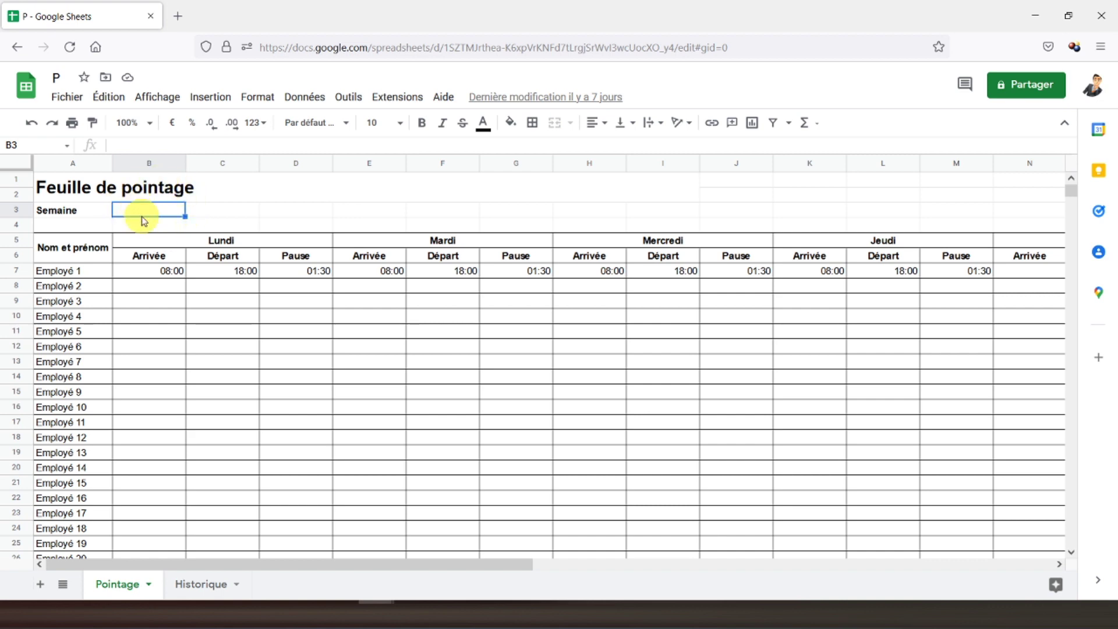
pyautogui.click(201, 584)
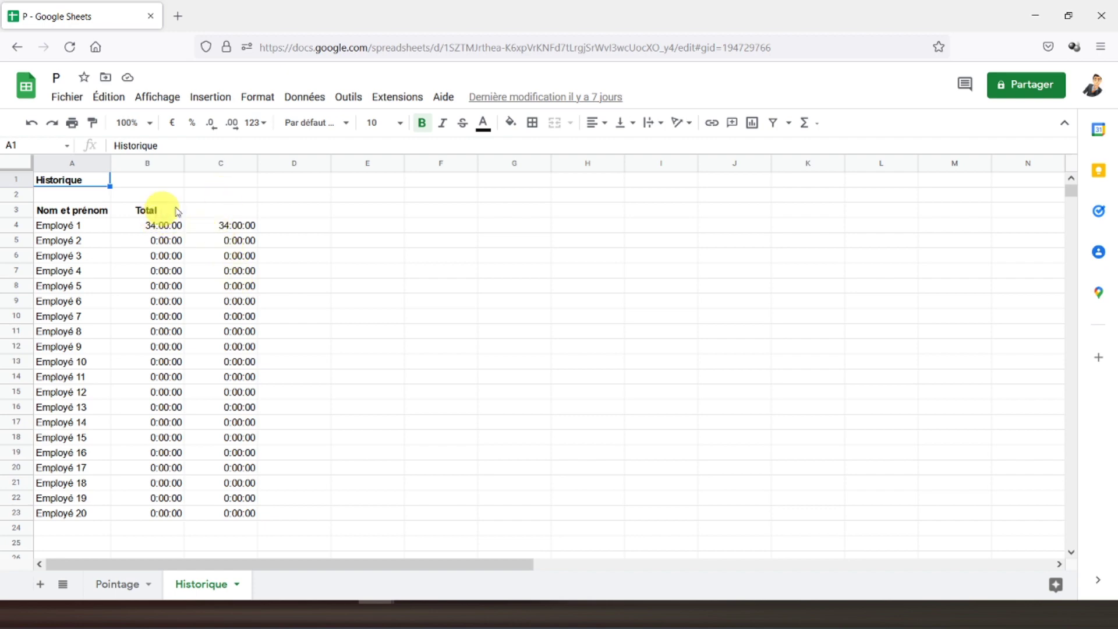
pyautogui.click(116, 583)
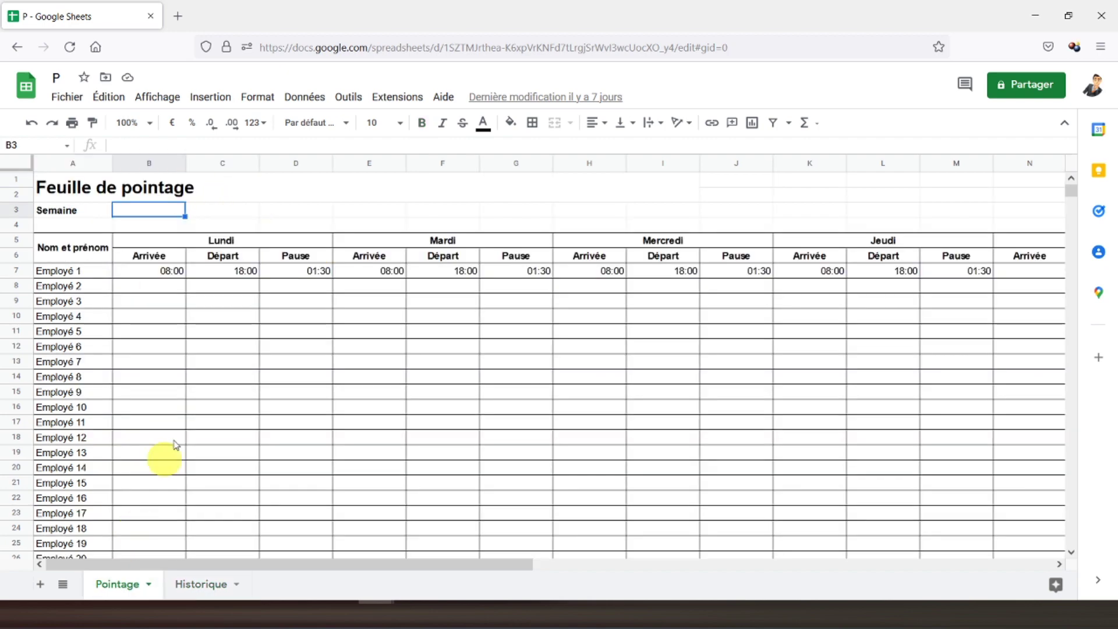
# Enter the formula =NBVAL(Historique!4:4)-2 in cell B3 of the Pointage sheet, beside the Semaine label
pyautogui.click(150, 216)
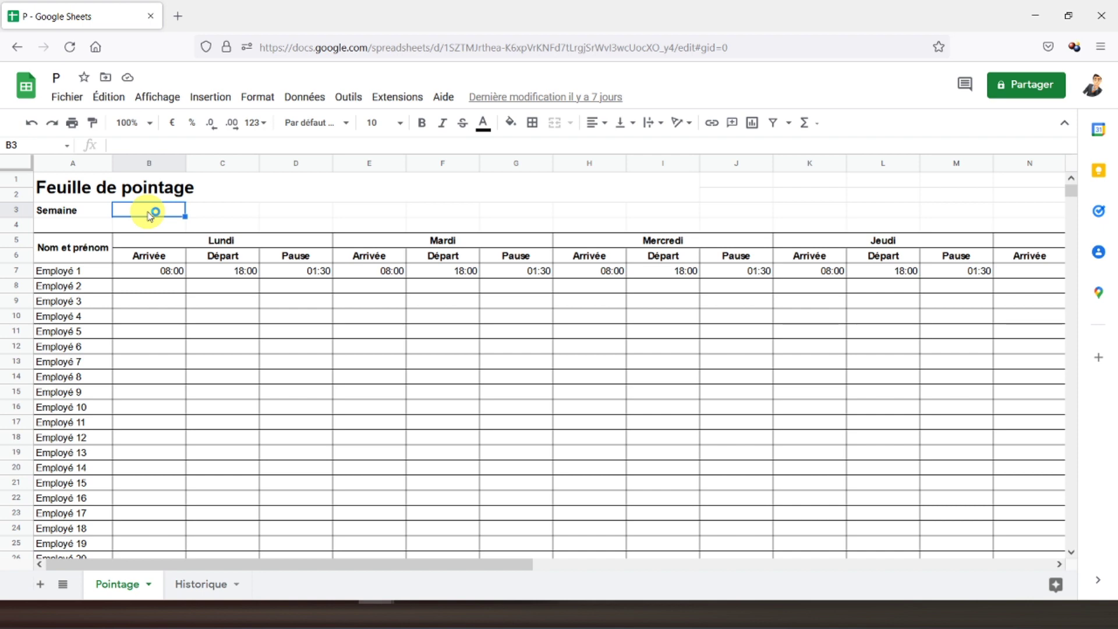
pyautogui.write('=')
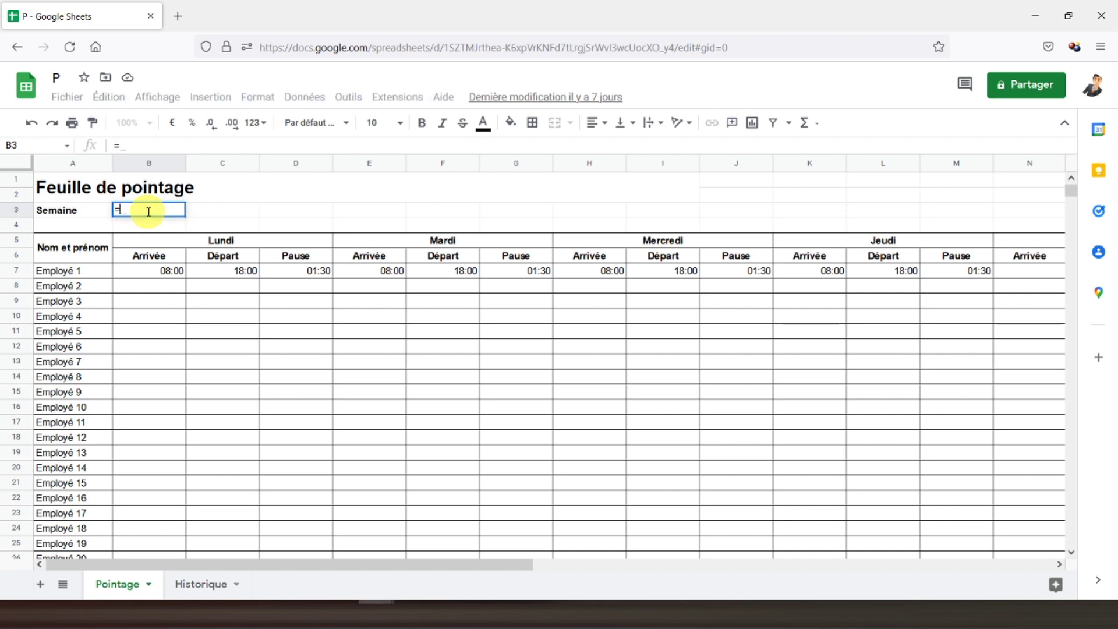
pyautogui.write('nbv')
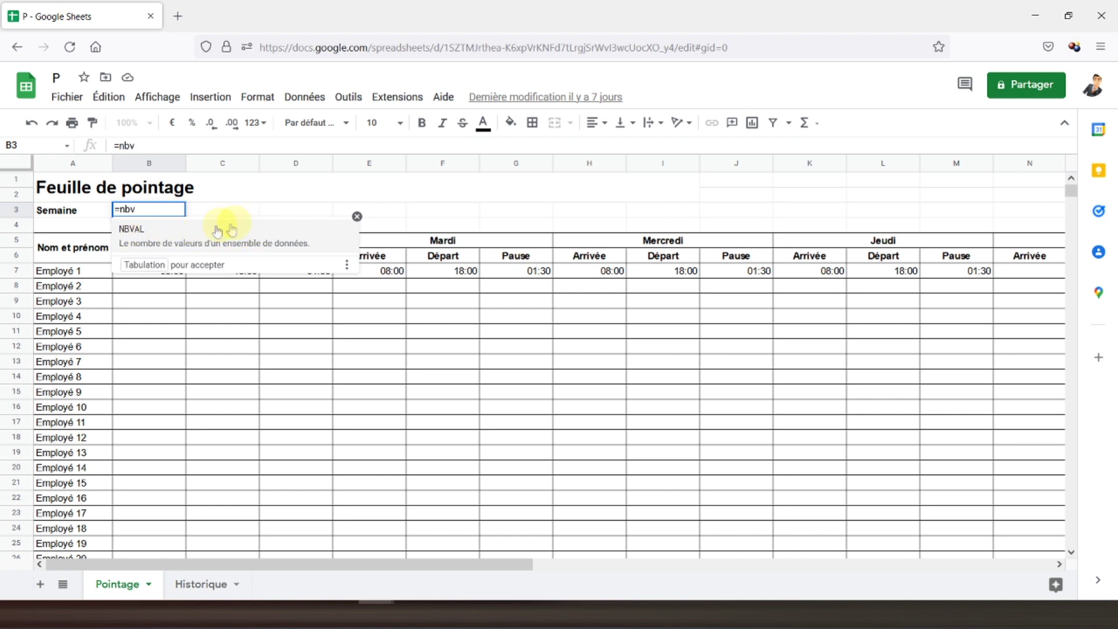
pyautogui.click(196, 235)
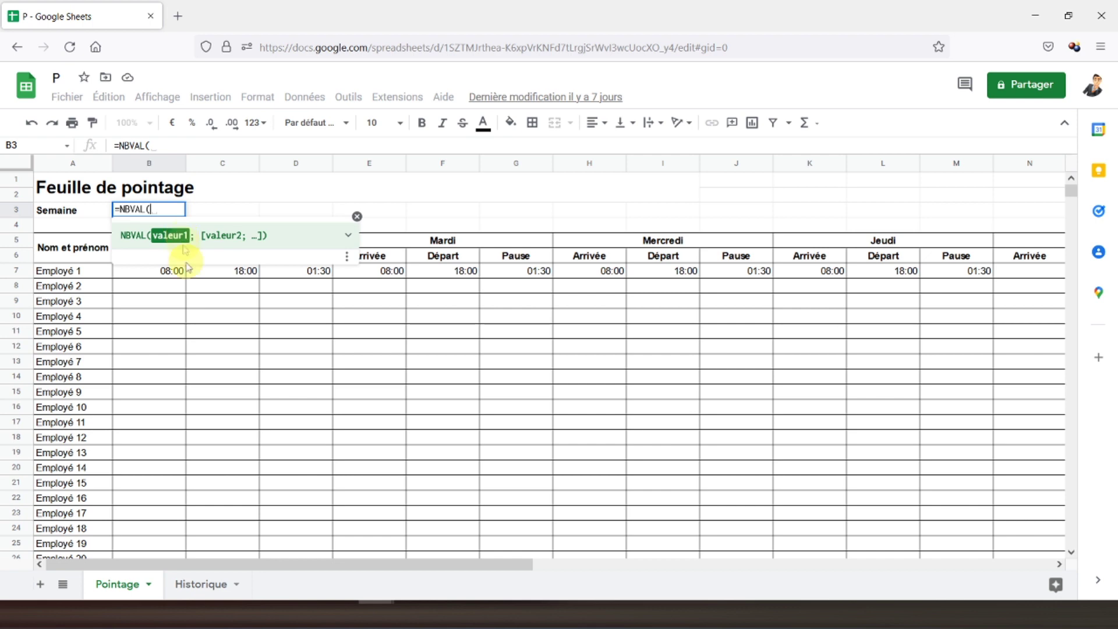
pyautogui.click(201, 588)
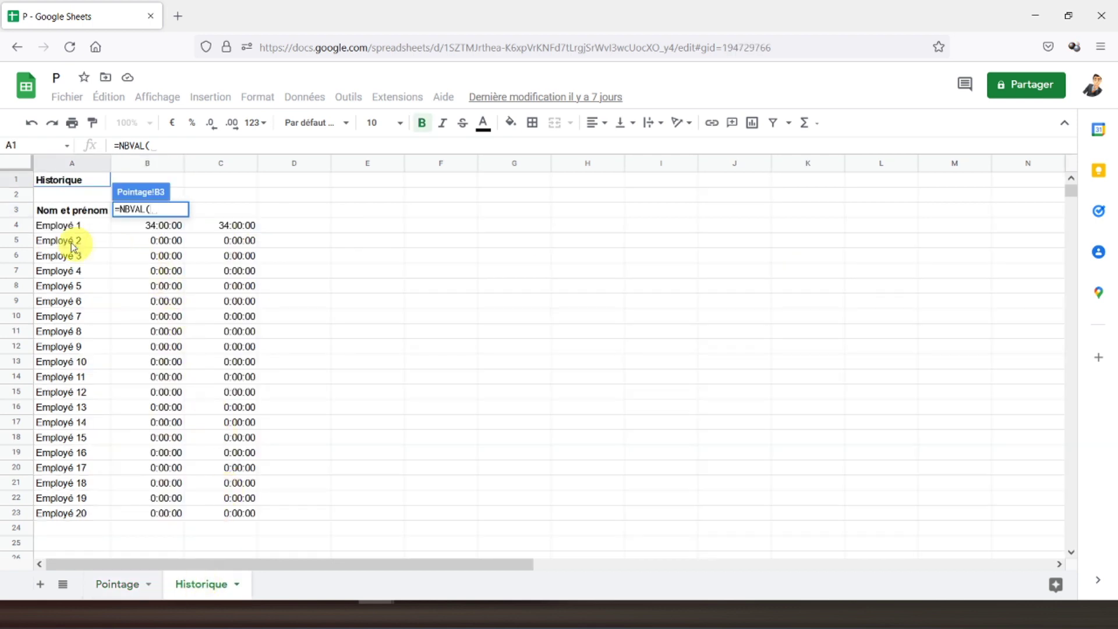
pyautogui.click(17, 226)
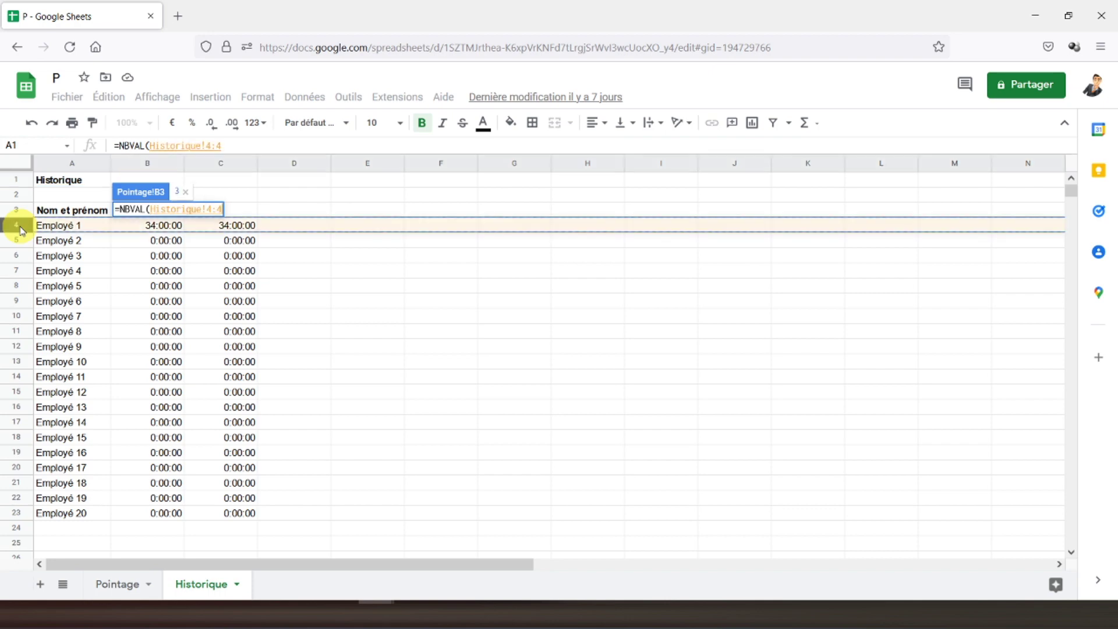
pyautogui.write(')')
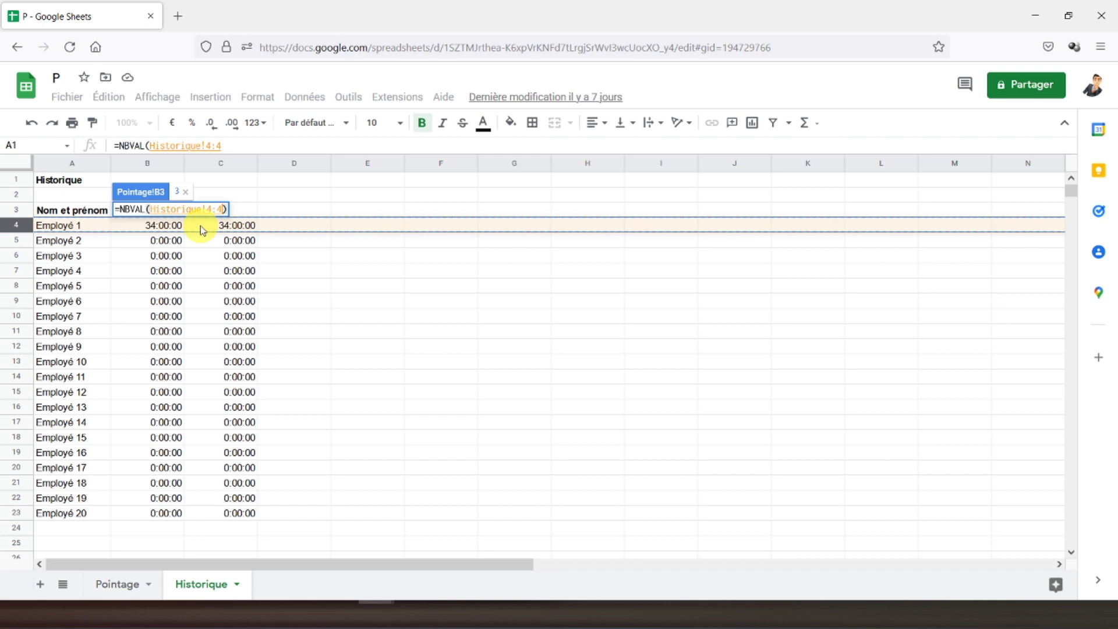
pyautogui.click(239, 145)
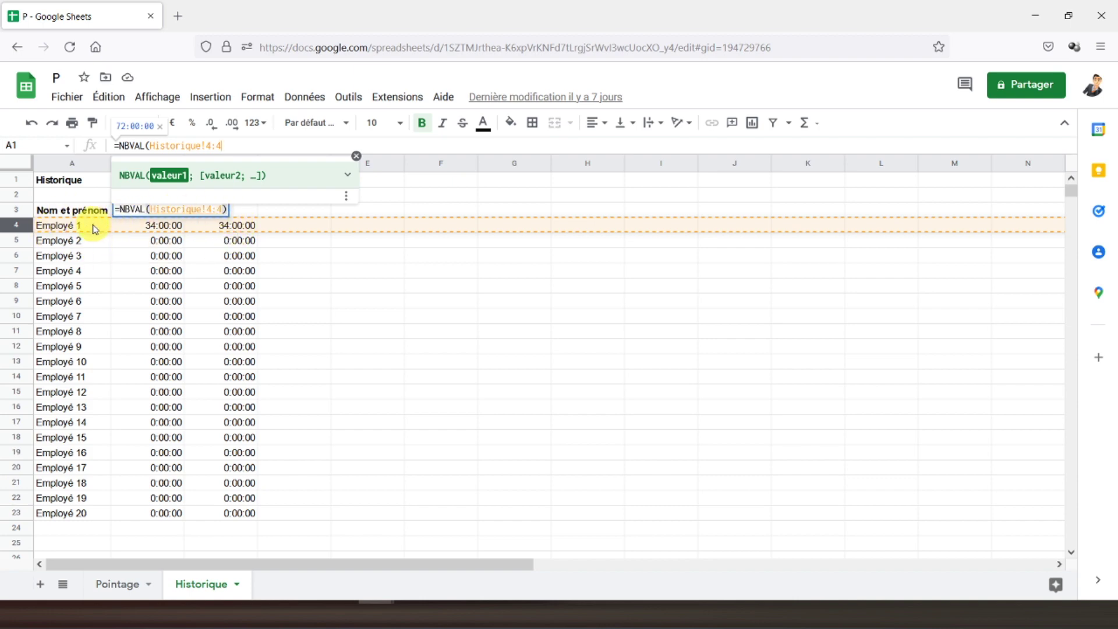
pyautogui.write(')')
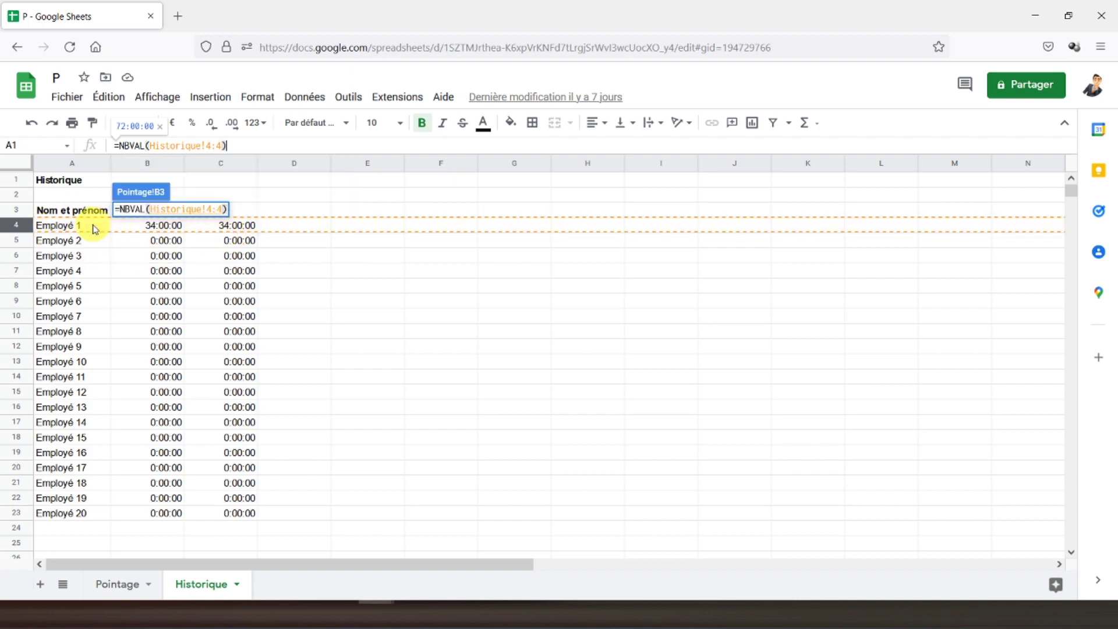
pyautogui.write('-2')
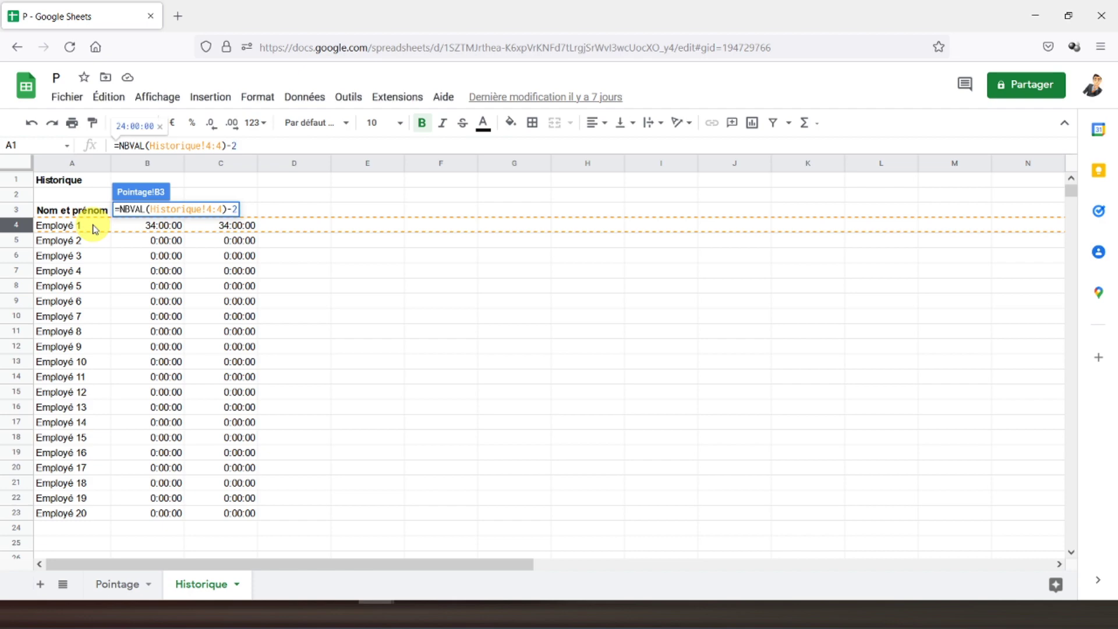
pyautogui.press('Return')
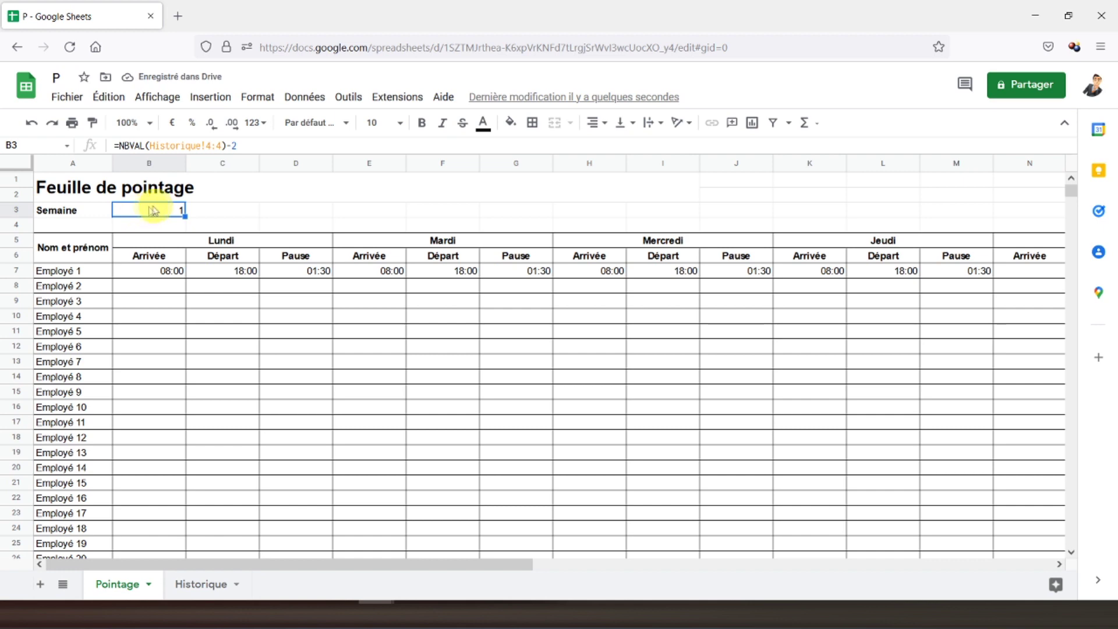
# Make the week number in B3 bold and set the font size of A3:B3 to 12
pyautogui.click(422, 128)
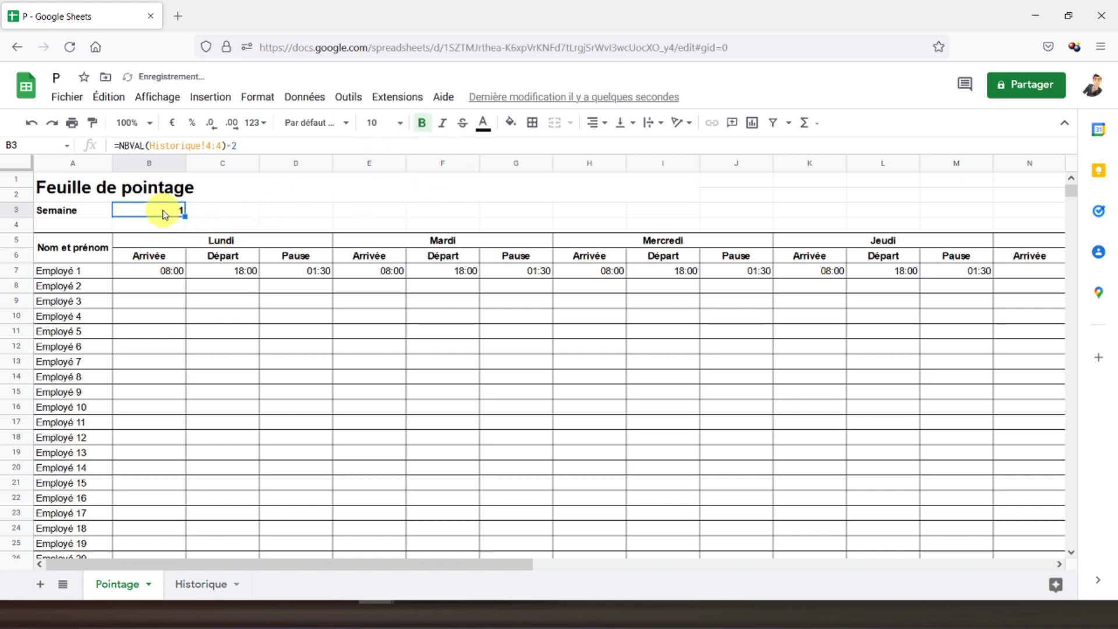
pyautogui.moveTo(61, 211); pyautogui.dragTo(157, 218)
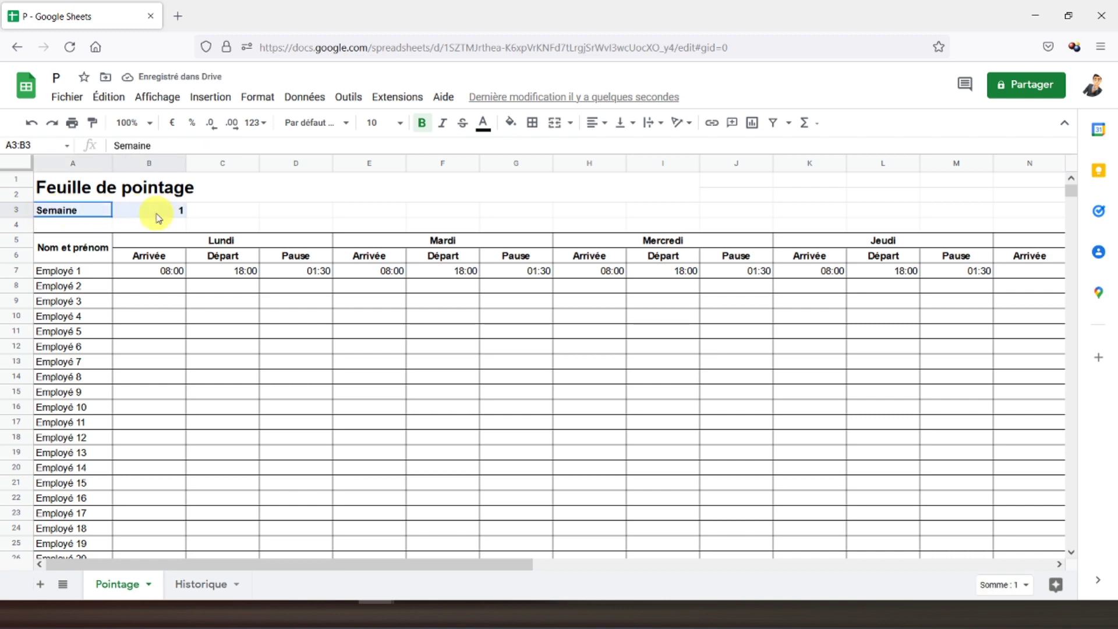
pyautogui.click(400, 126)
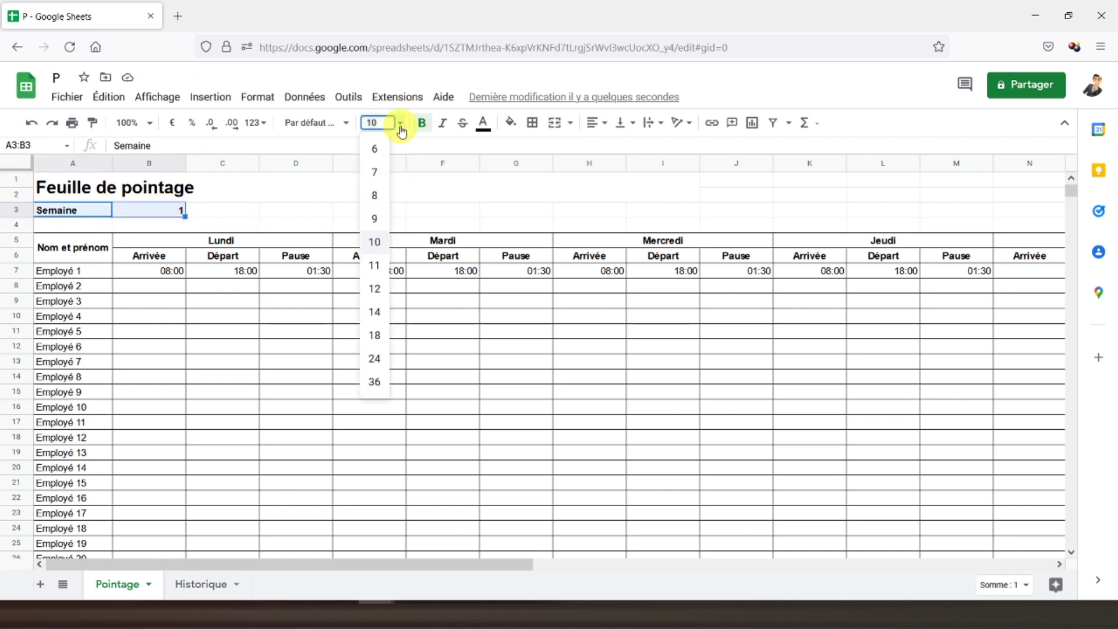
pyautogui.click(375, 290)
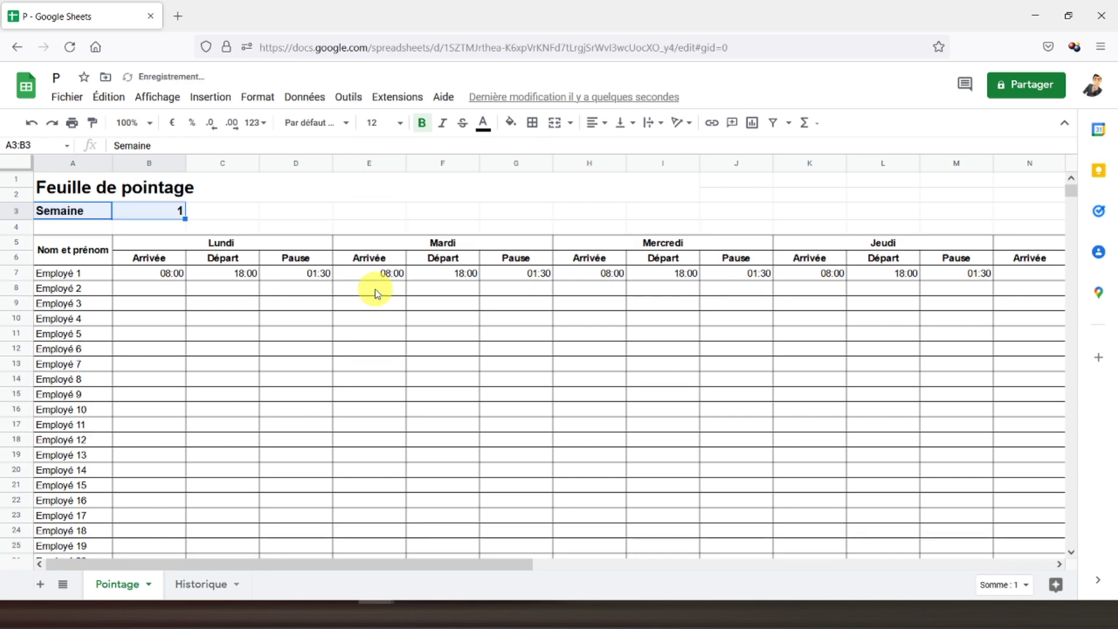
# Centre the week number in B3 horizontally and align it vertically to the middle
pyautogui.click(156, 212)
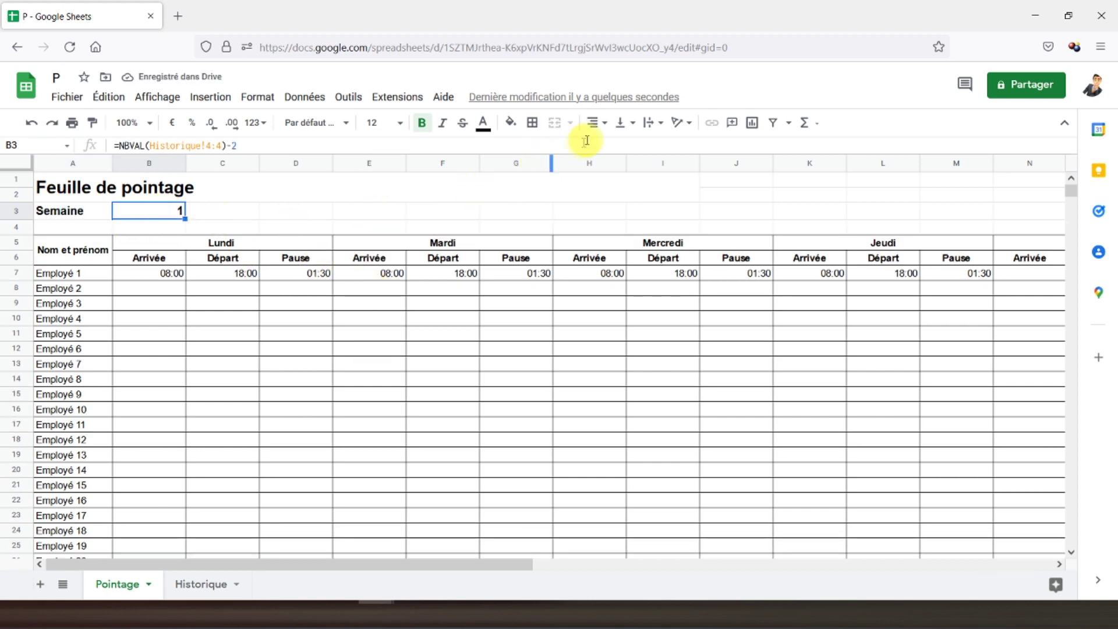
pyautogui.click(593, 123)
pyautogui.click(611, 145)
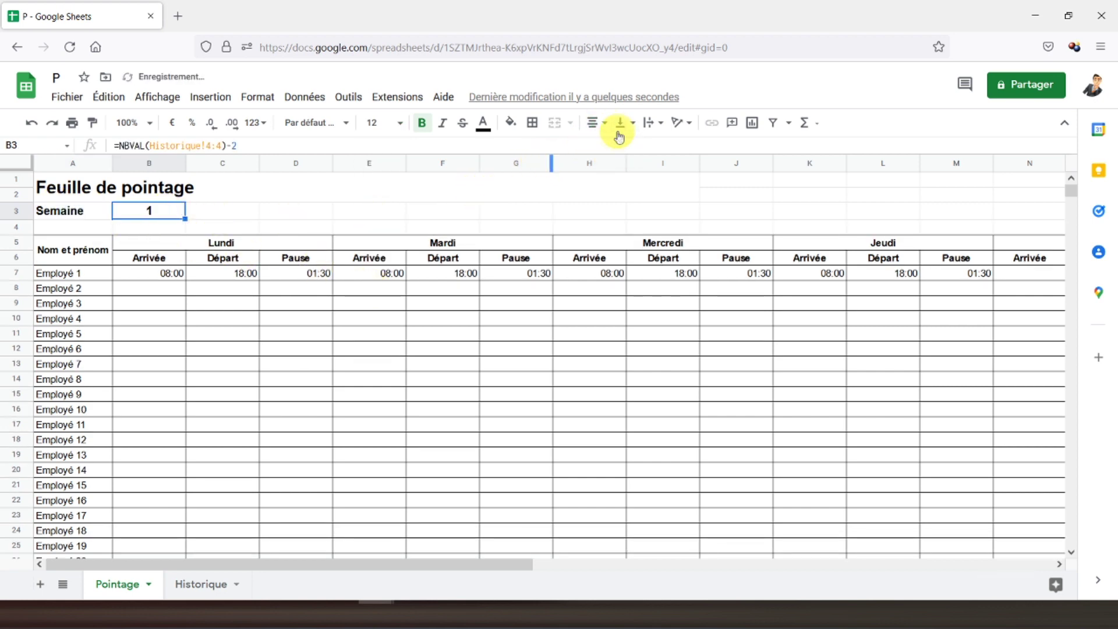
pyautogui.click(622, 123)
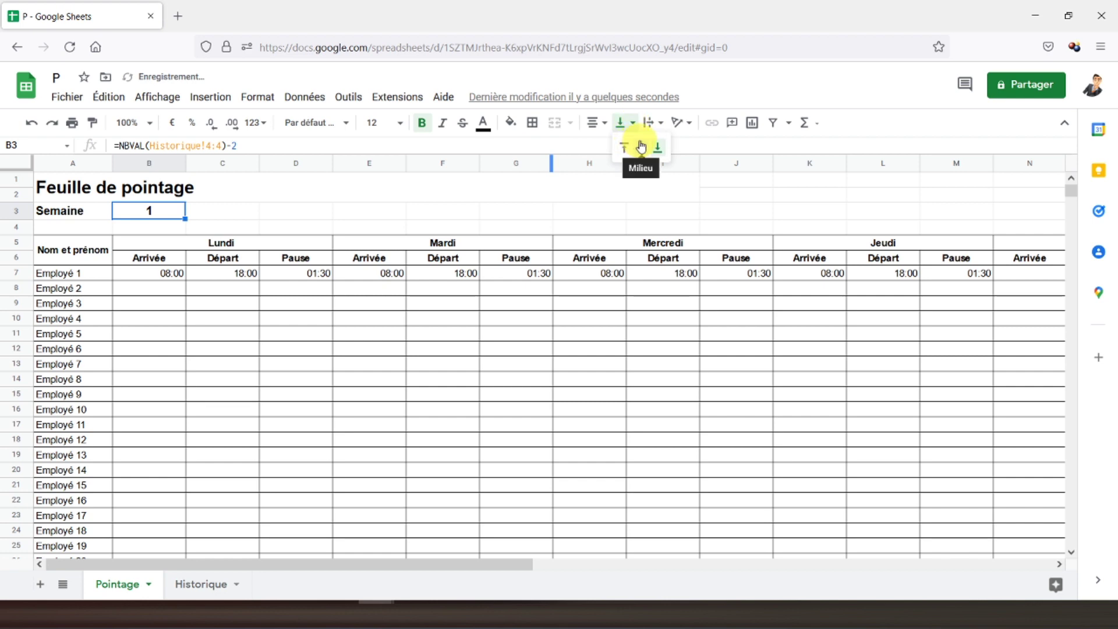
pyautogui.click(641, 146)
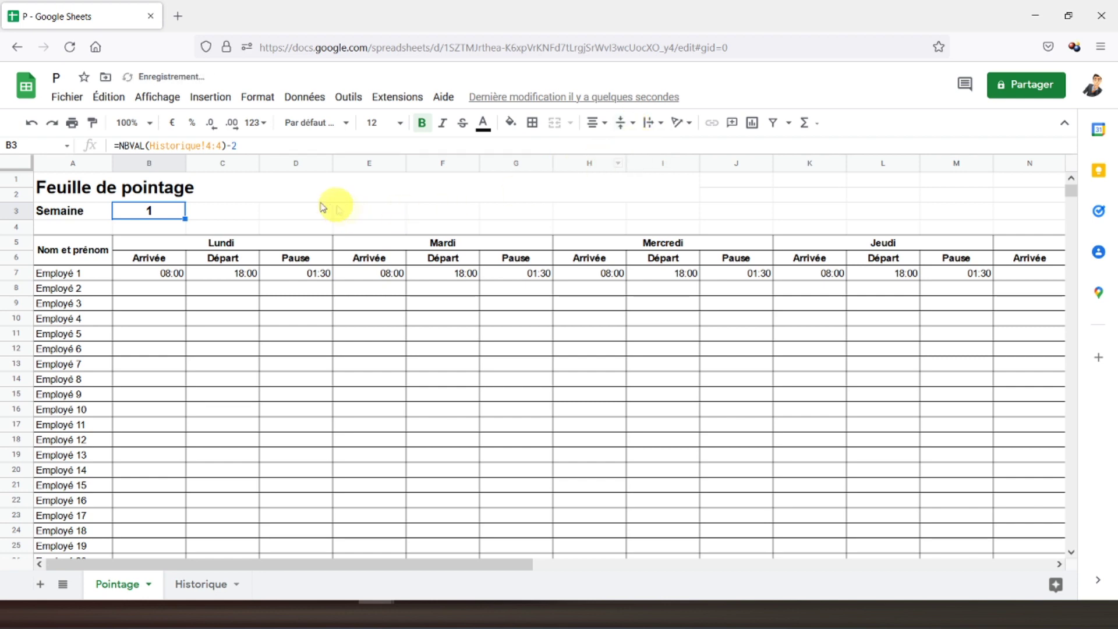
pyautogui.click(90, 217)
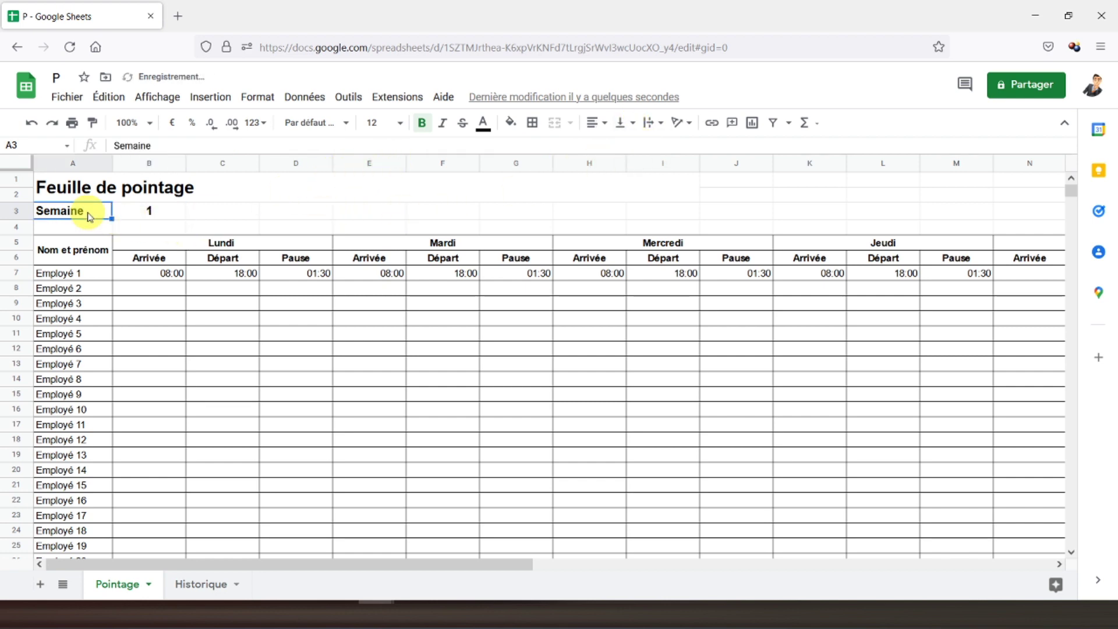
# Enter 0 in cell D4 of the Historique sheet and check the week number on the Pointage sheet
pyautogui.click(197, 582)
pyautogui.click(278, 232)
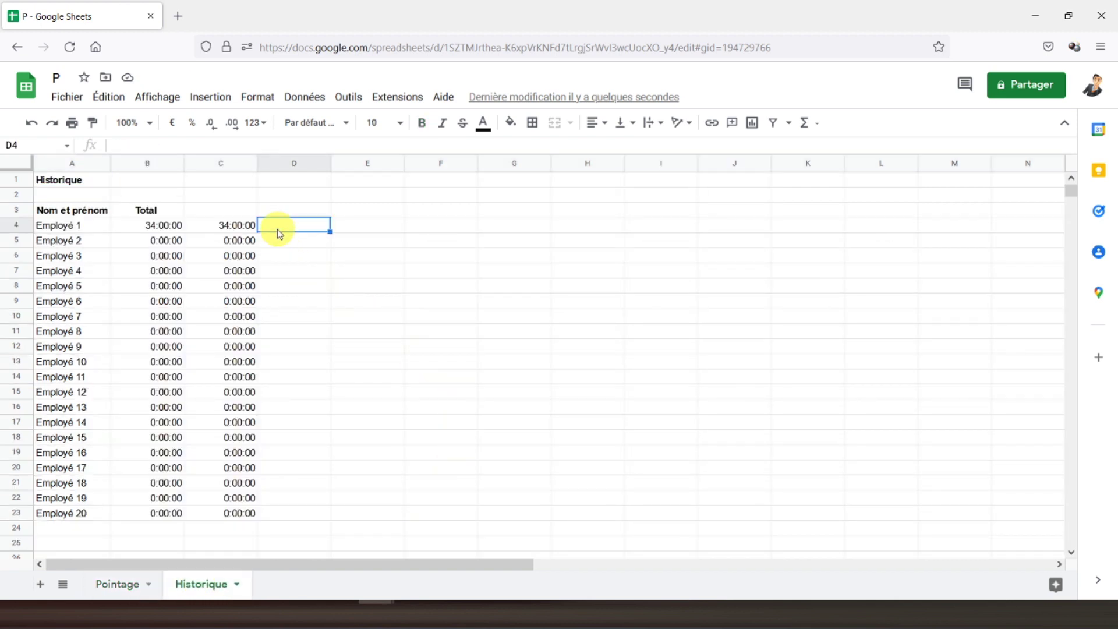
pyautogui.write('0')
pyautogui.press('Return')
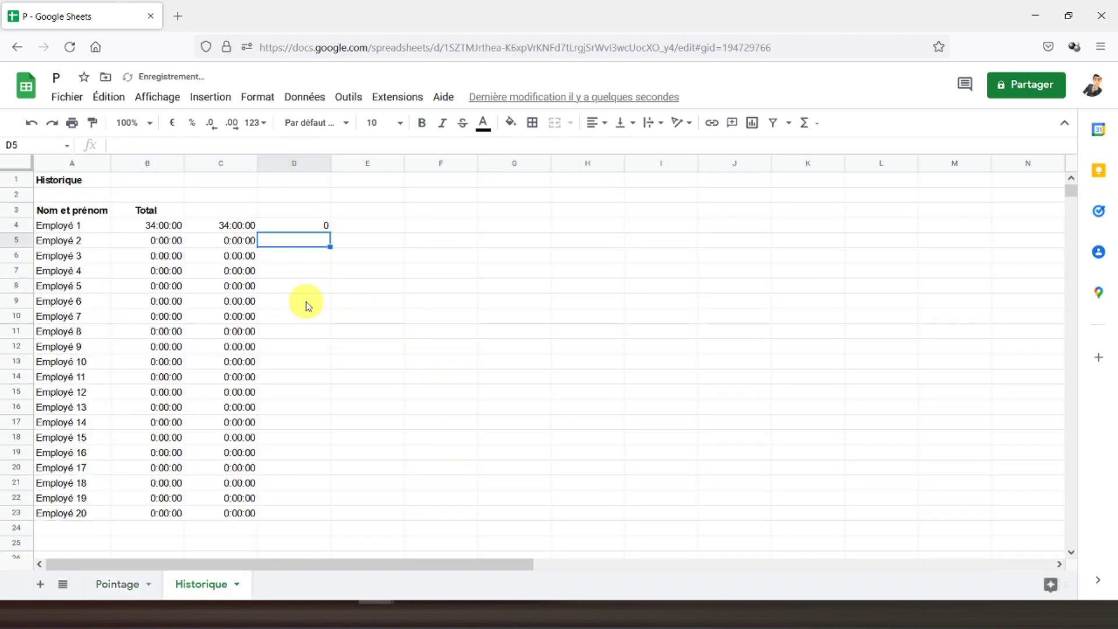
pyautogui.click(112, 587)
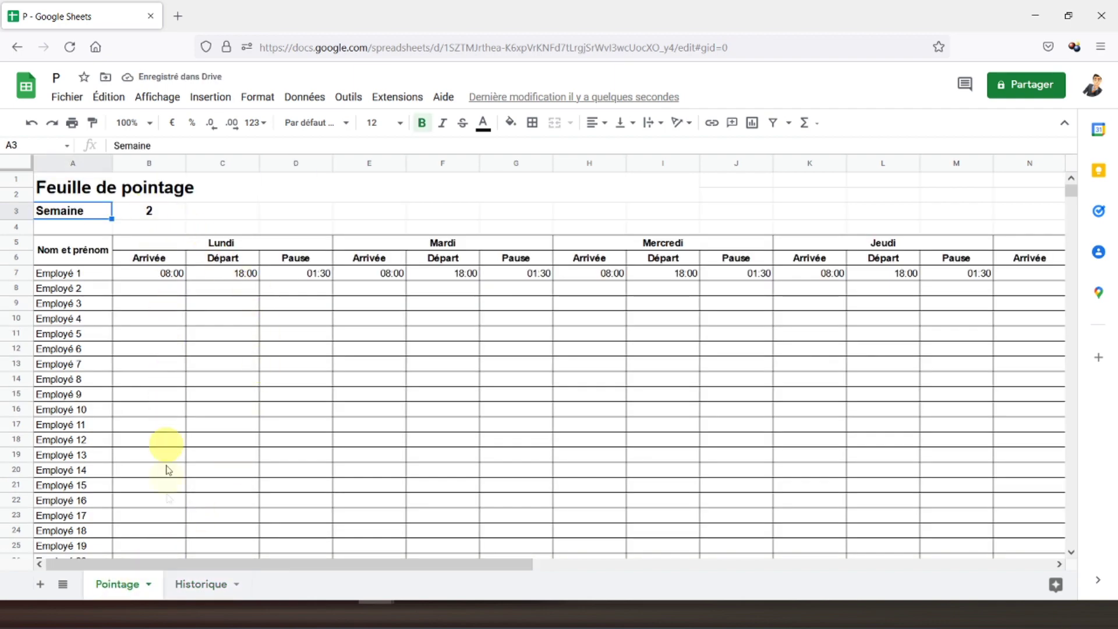
# Clear the test value from D4 on the Historique sheet and return to the Pointage sheet to check the week number
pyautogui.click(207, 588)
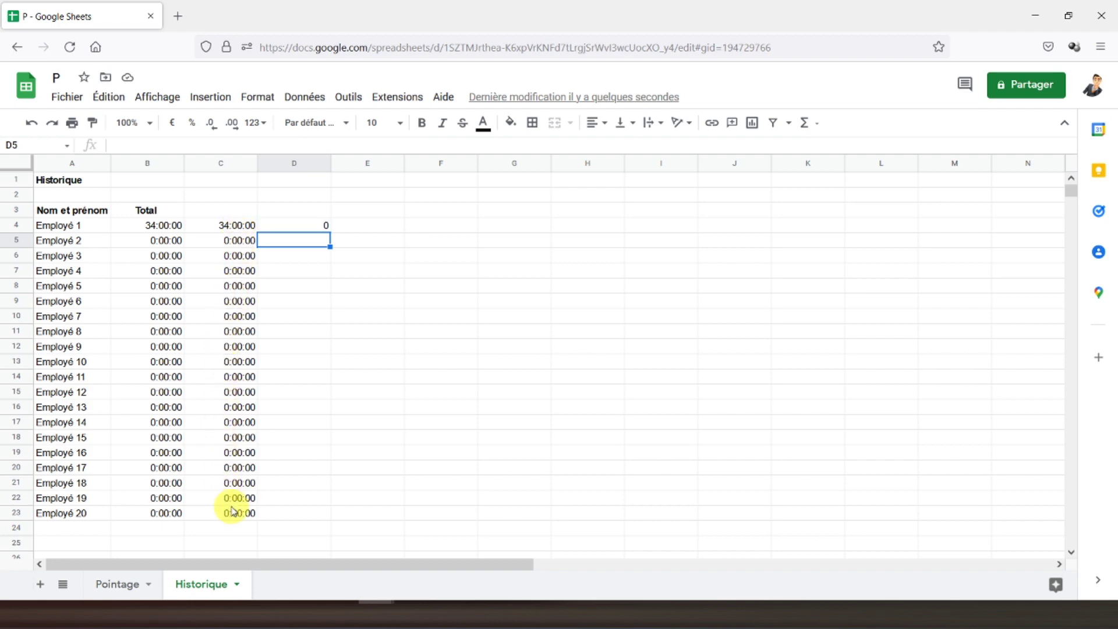
pyautogui.click(299, 228)
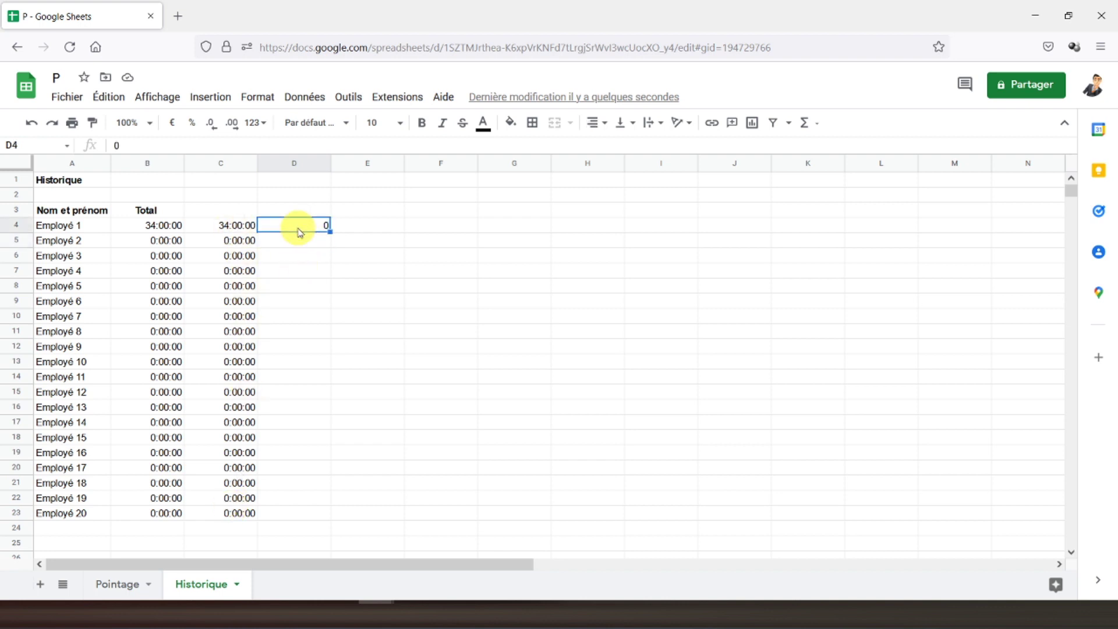
pyautogui.press('Delete')
pyautogui.click(55, 183)
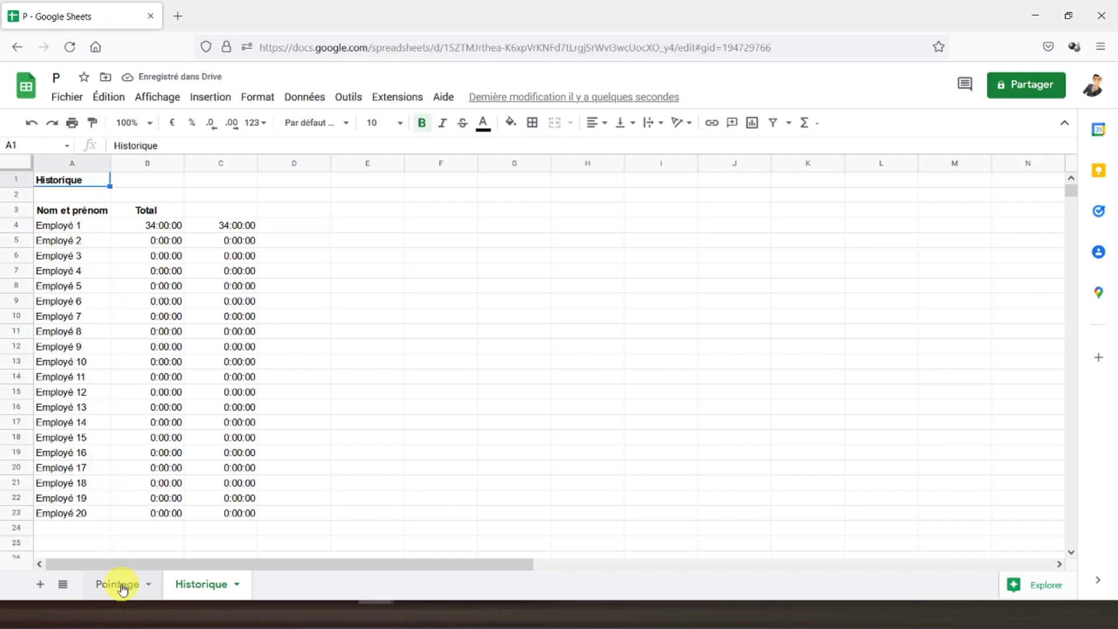
pyautogui.click(120, 582)
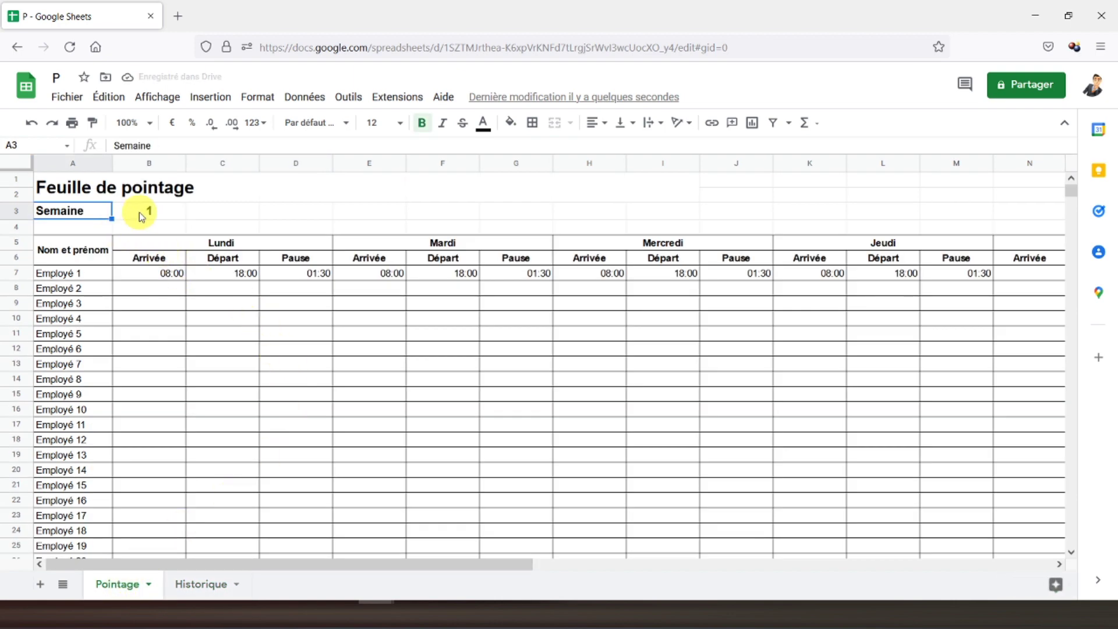
# Insert a drawing on the Pointage sheet and draw a rounded rectangle about 5 cm wide and 2 cm high
pyautogui.click(80, 185)
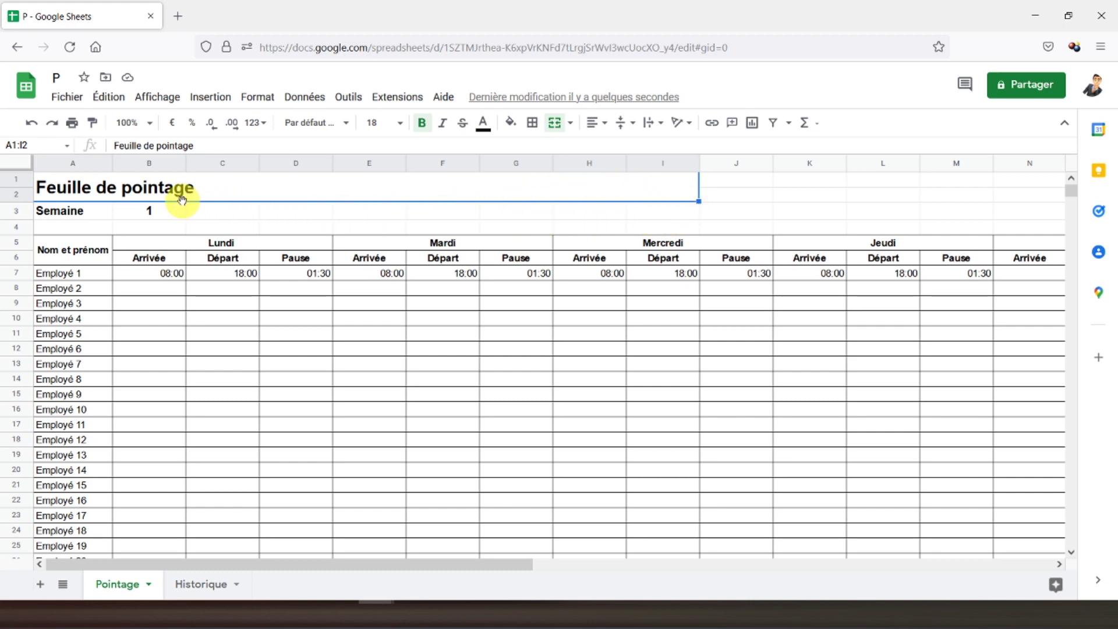
pyautogui.click(216, 99)
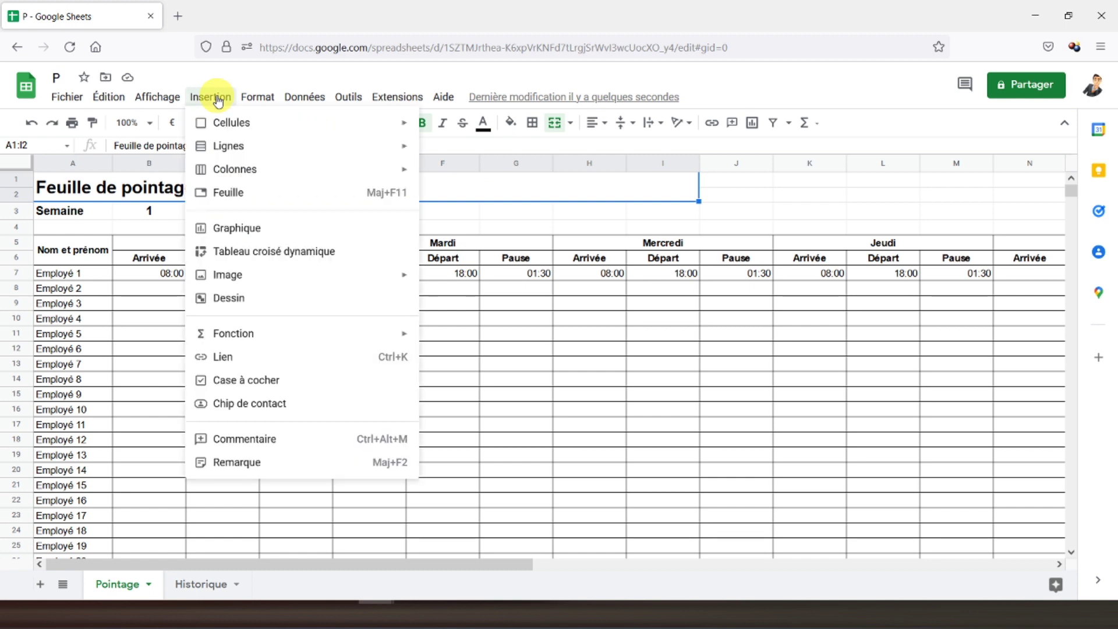
pyautogui.click(238, 306)
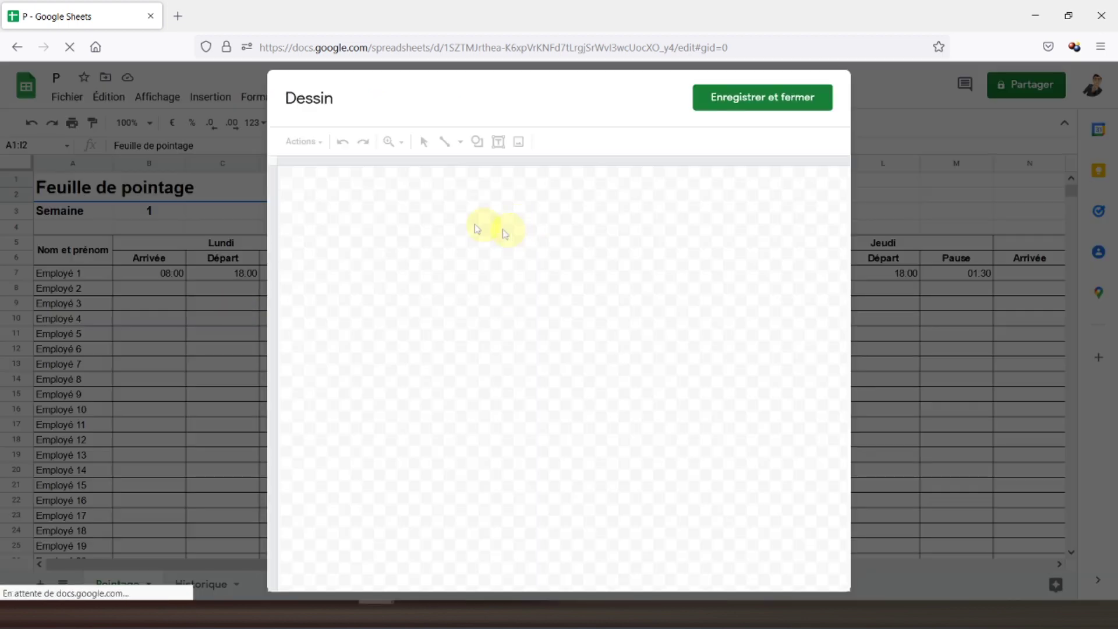
pyautogui.click(478, 142)
pyautogui.moveTo(483, 168)
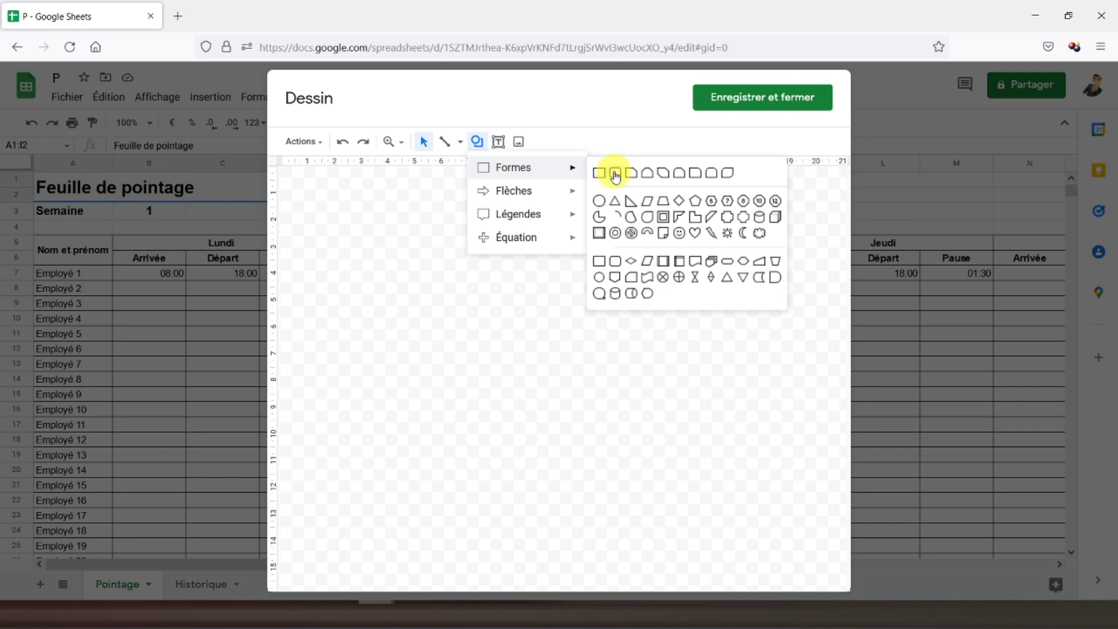
pyautogui.click(616, 174)
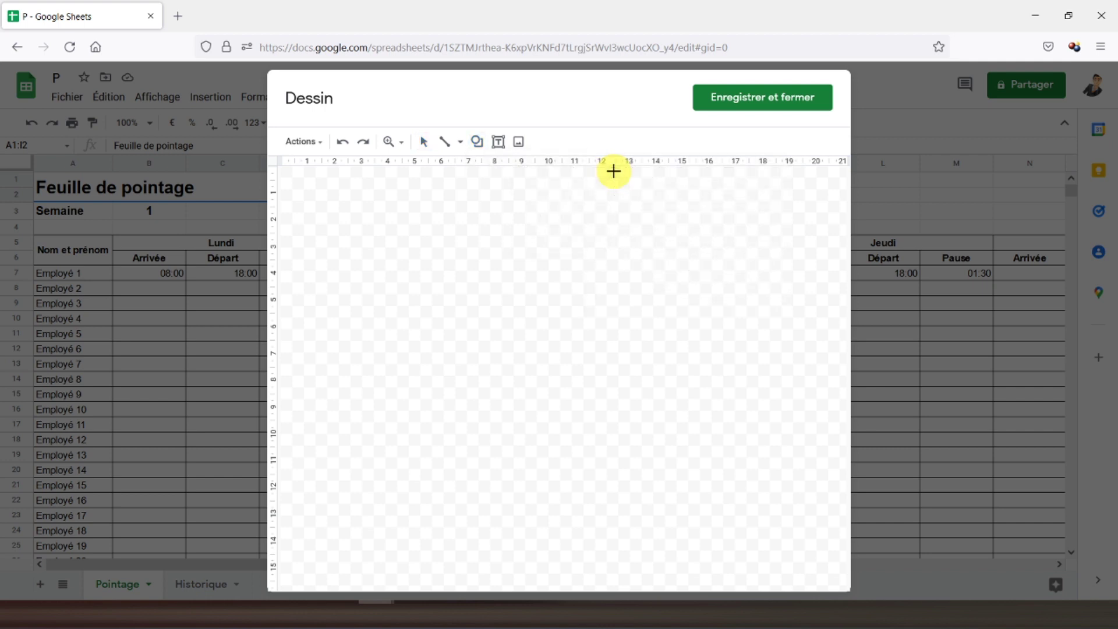
pyautogui.moveTo(474, 204); pyautogui.dragTo(608, 262)
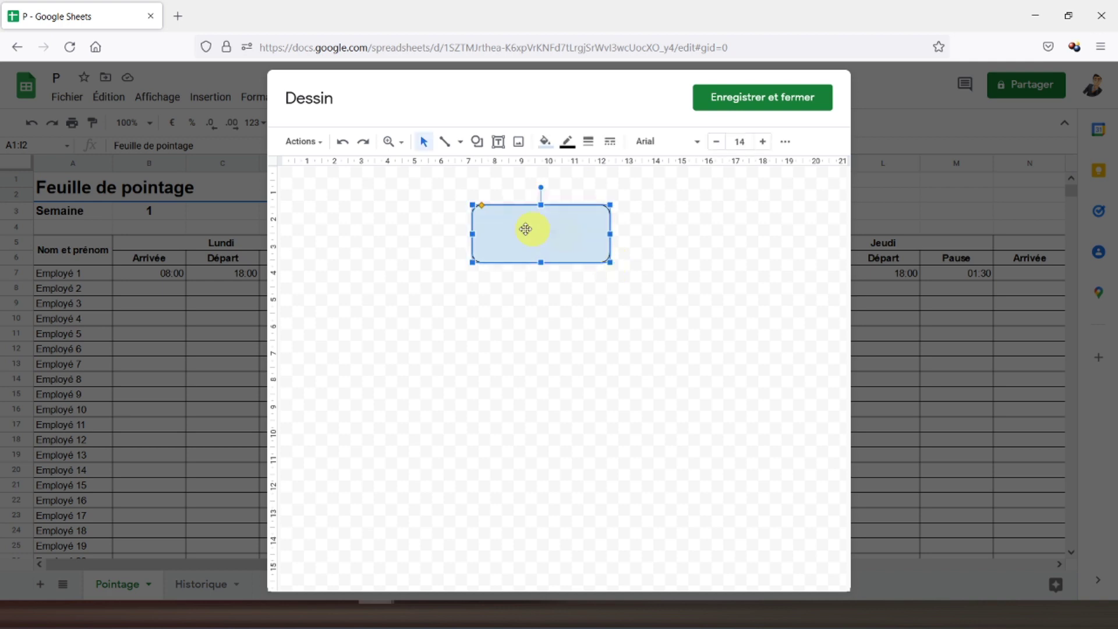
# Add a text box inside the rounded rectangle with the text Valider
pyautogui.click(500, 143)
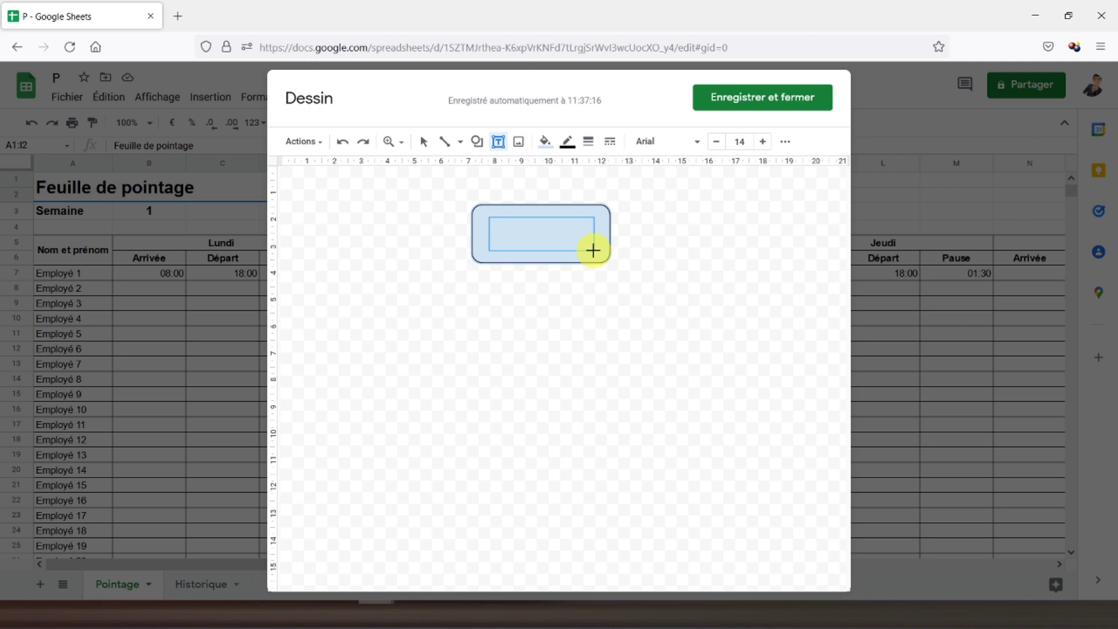
pyautogui.moveTo(593, 251); pyautogui.dragTo(594, 248)
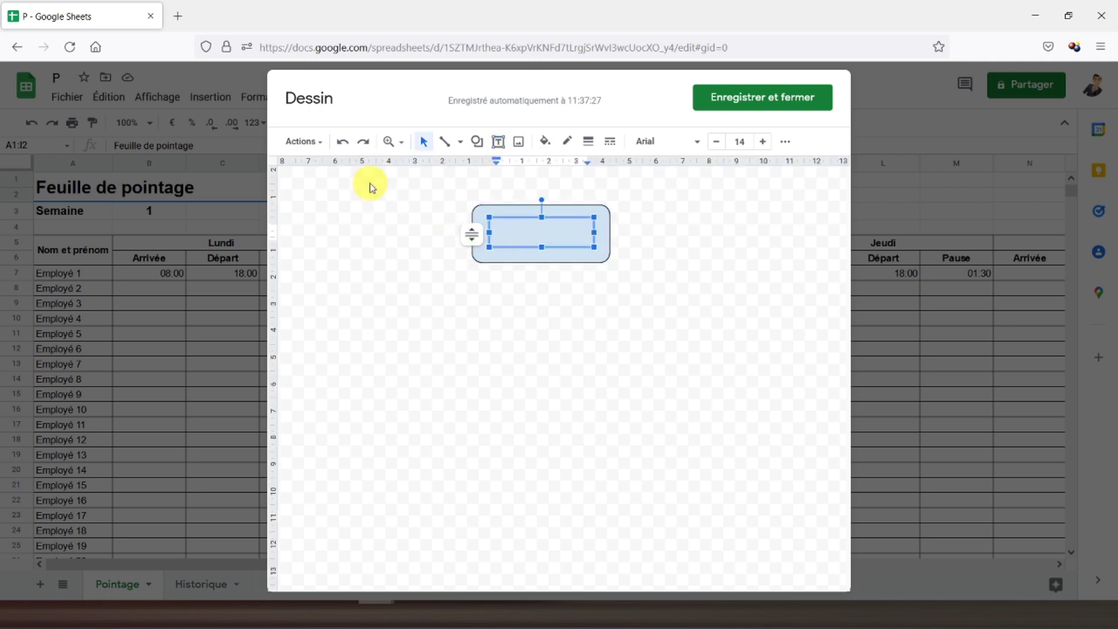
pyautogui.write('Valider')
# Centre the Valider text and make it bold, and save the drawing into the sheet
pyautogui.hotkey('shift', 'Left')
pyautogui.hotkey('shift', 'Left')
pyautogui.hotkey('shift', 'Left')
pyautogui.hotkey('shift', 'Left')
pyautogui.hotkey('shift', 'Left')
pyautogui.hotkey('shift', 'Left')
pyautogui.hotkey('shift', 'Left')
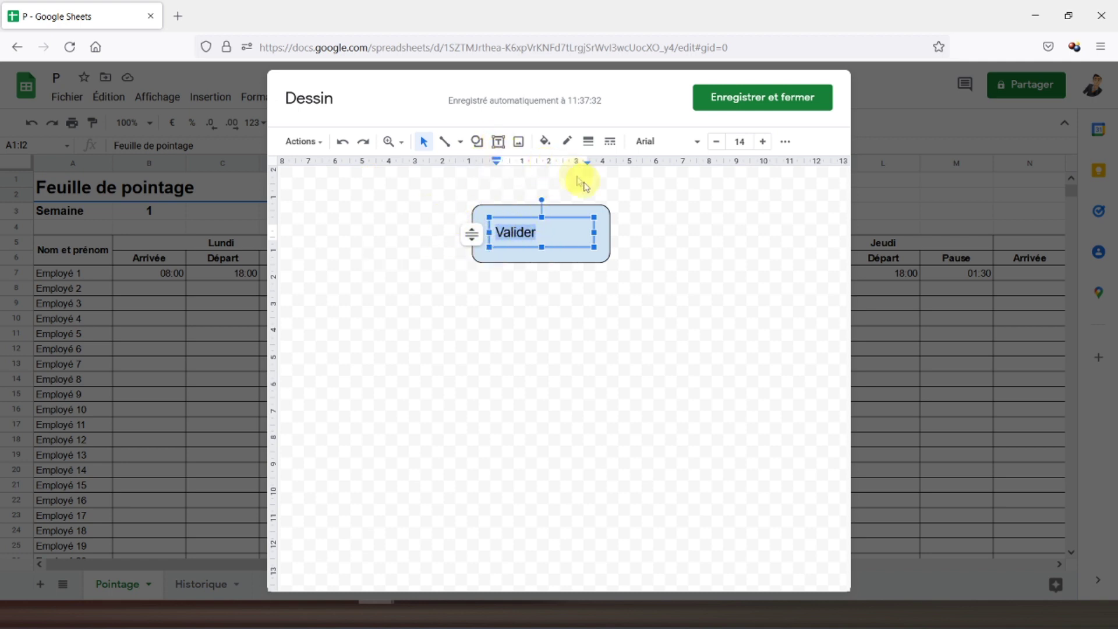
pyautogui.click(784, 142)
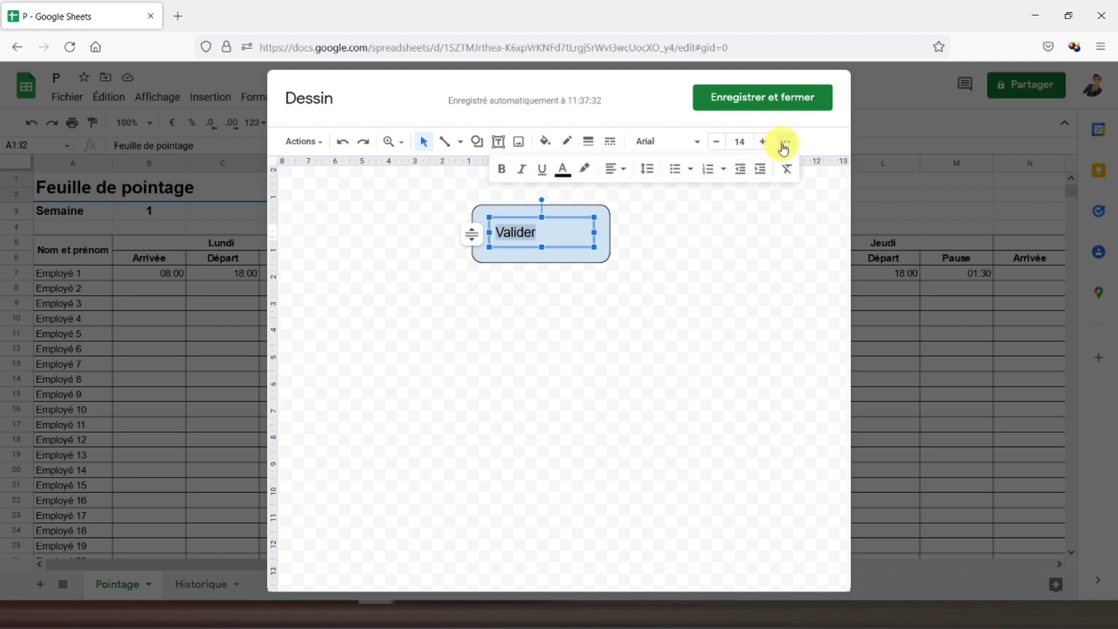
pyautogui.click(622, 170)
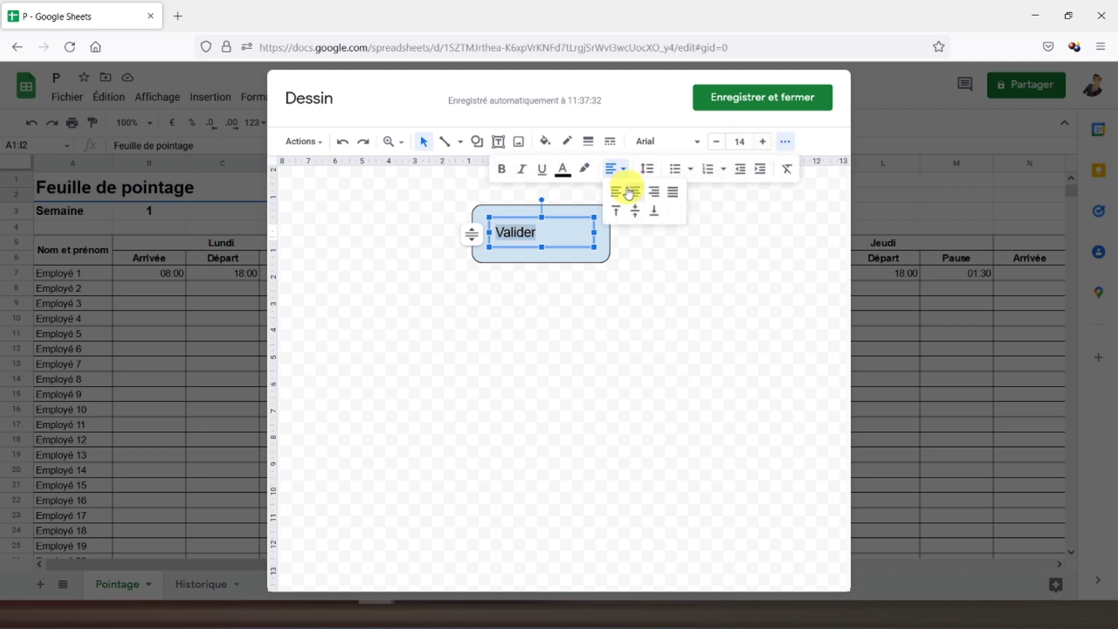
pyautogui.click(635, 194)
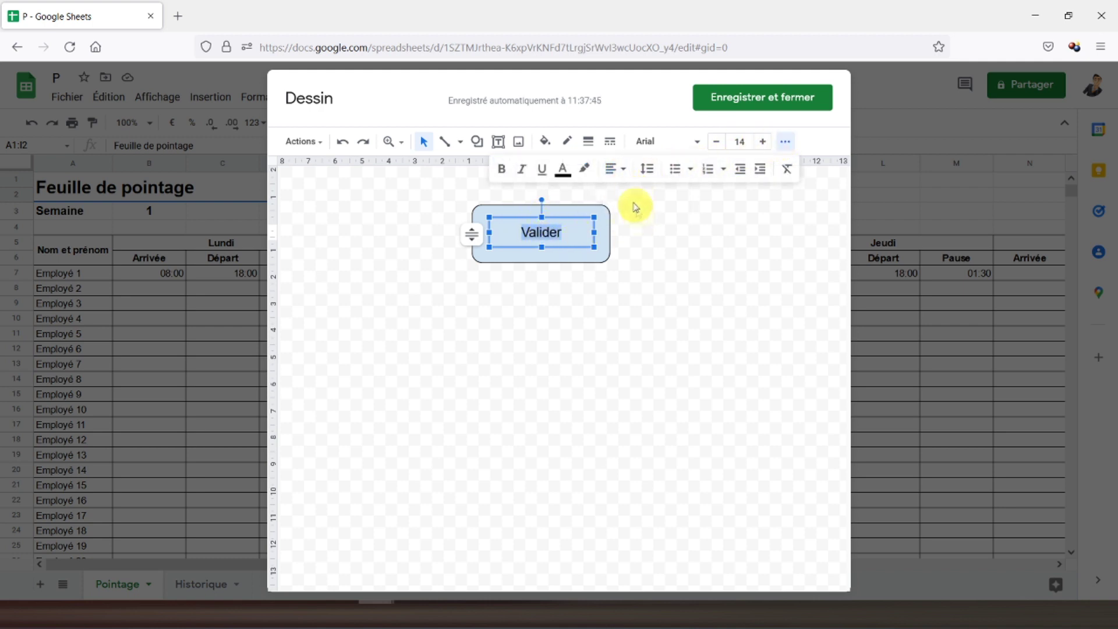
pyautogui.click(674, 254)
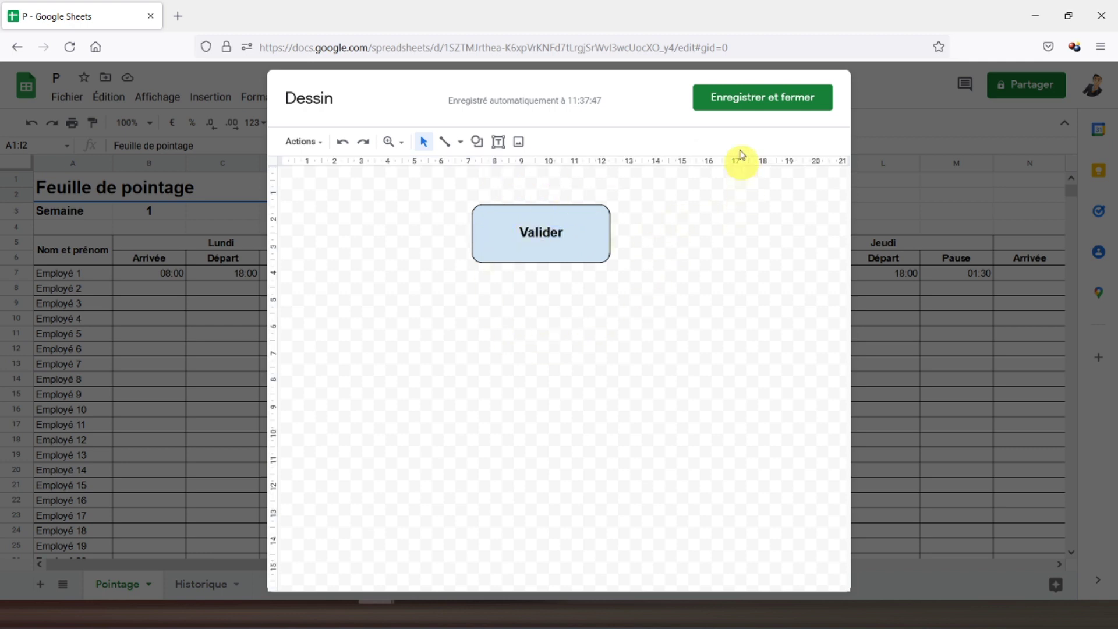
pyautogui.click(762, 98)
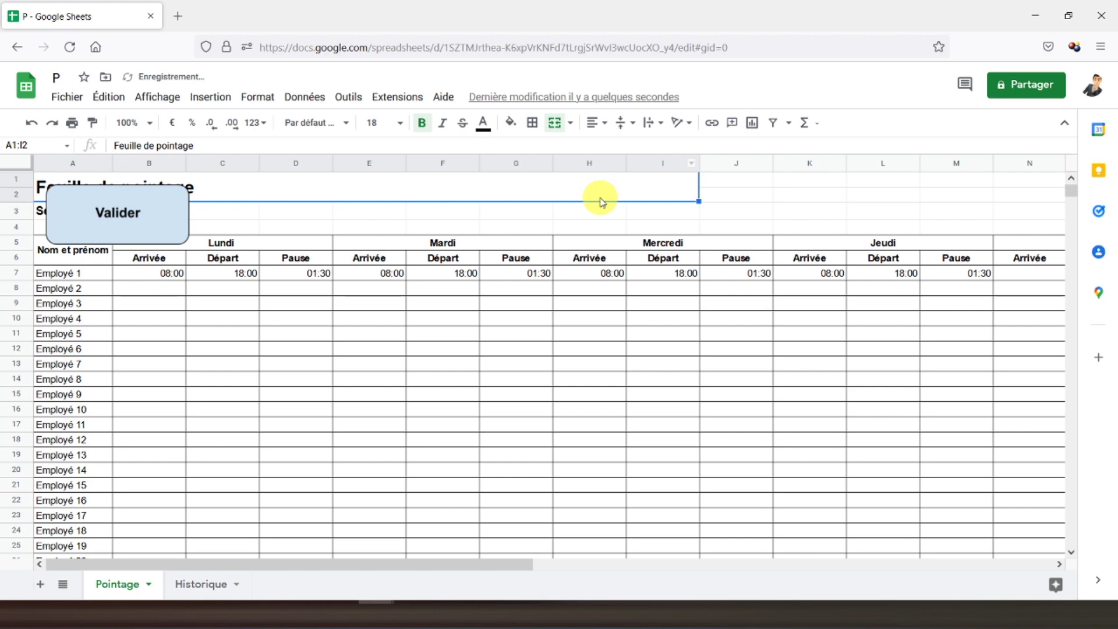
# Shrink the Valider button slightly and place it above the Mercredi heading, over columns H and I
pyautogui.click(142, 201)
pyautogui.moveTo(135, 195)
pyautogui.mouseDown()
pyautogui.moveTo(227, 214)
pyautogui.moveTo(641, 185)
pyautogui.mouseUp()
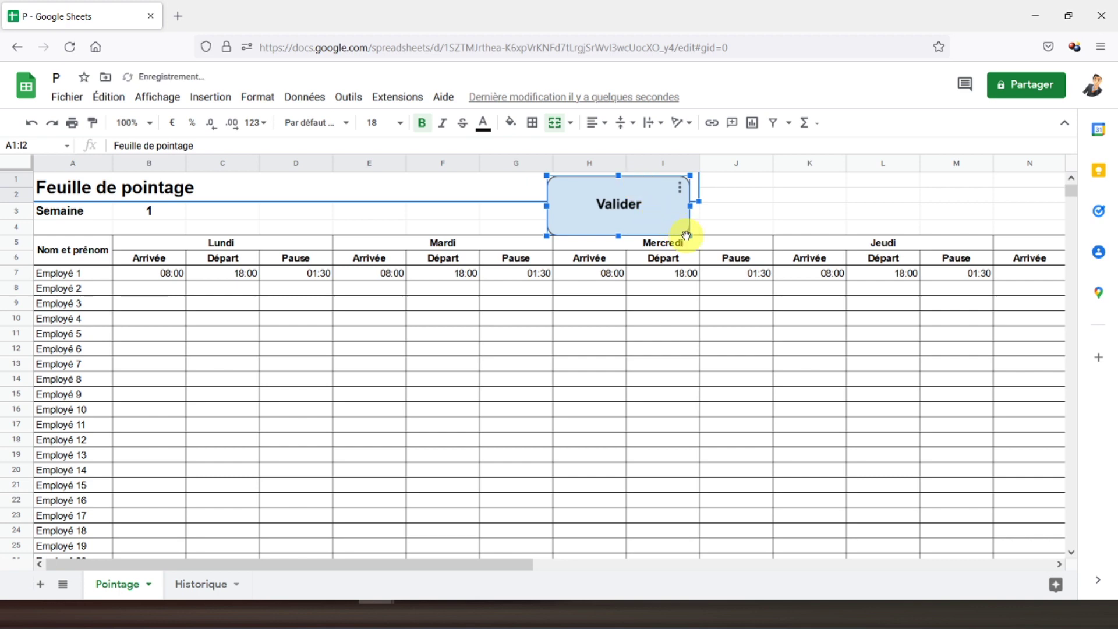
pyautogui.moveTo(690, 236); pyautogui.dragTo(664, 224)
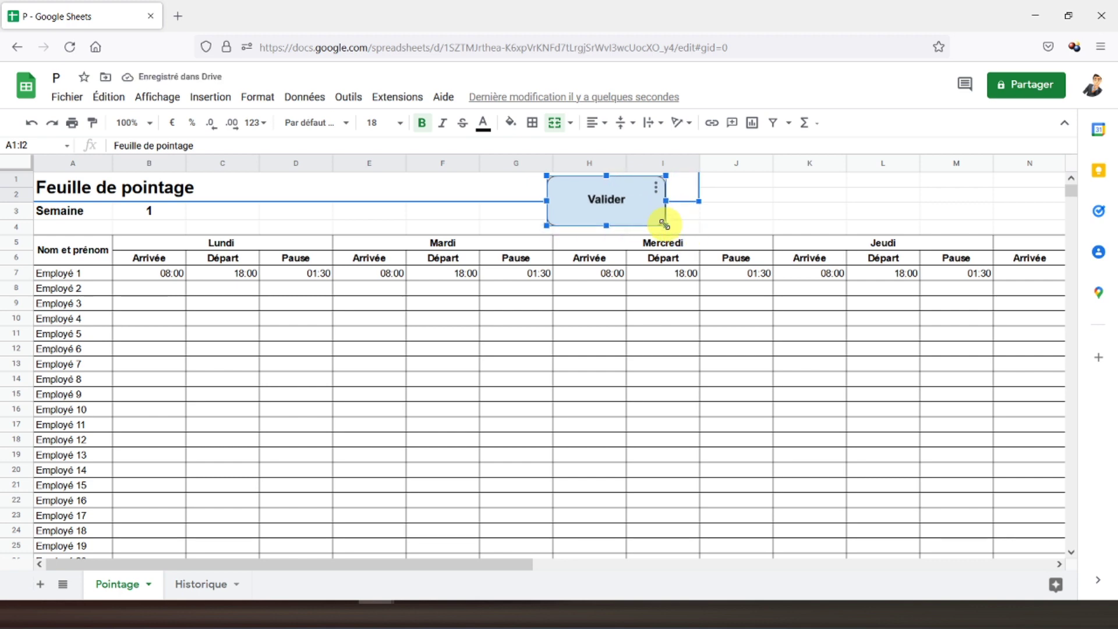
pyautogui.moveTo(561, 188); pyautogui.dragTo(320, 192)
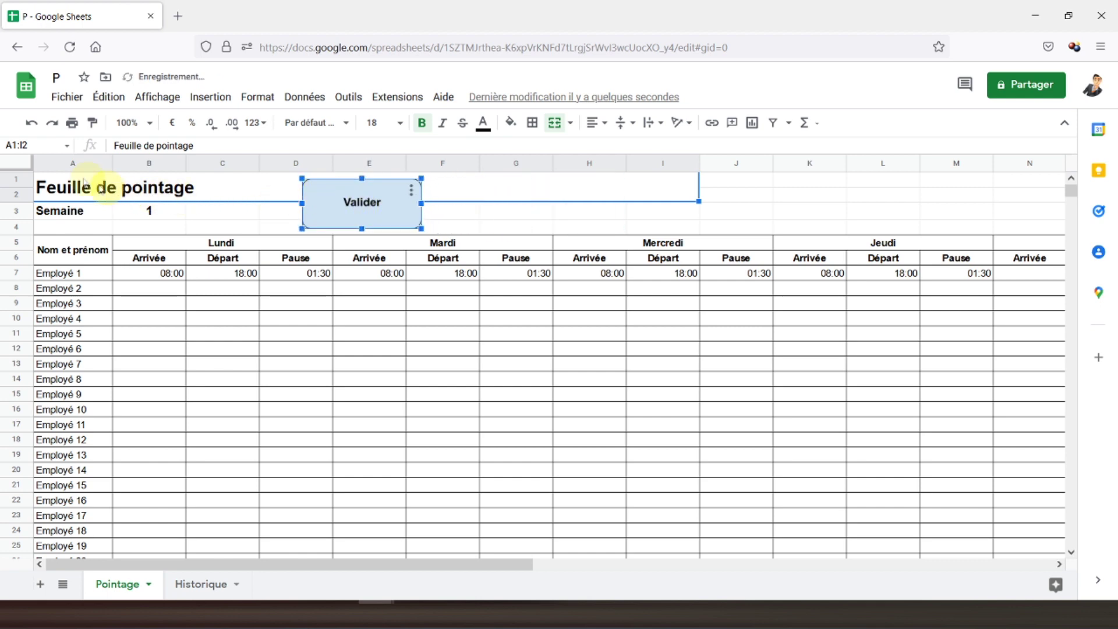
pyautogui.click(49, 187)
pyautogui.moveTo(339, 196); pyautogui.dragTo(618, 196)
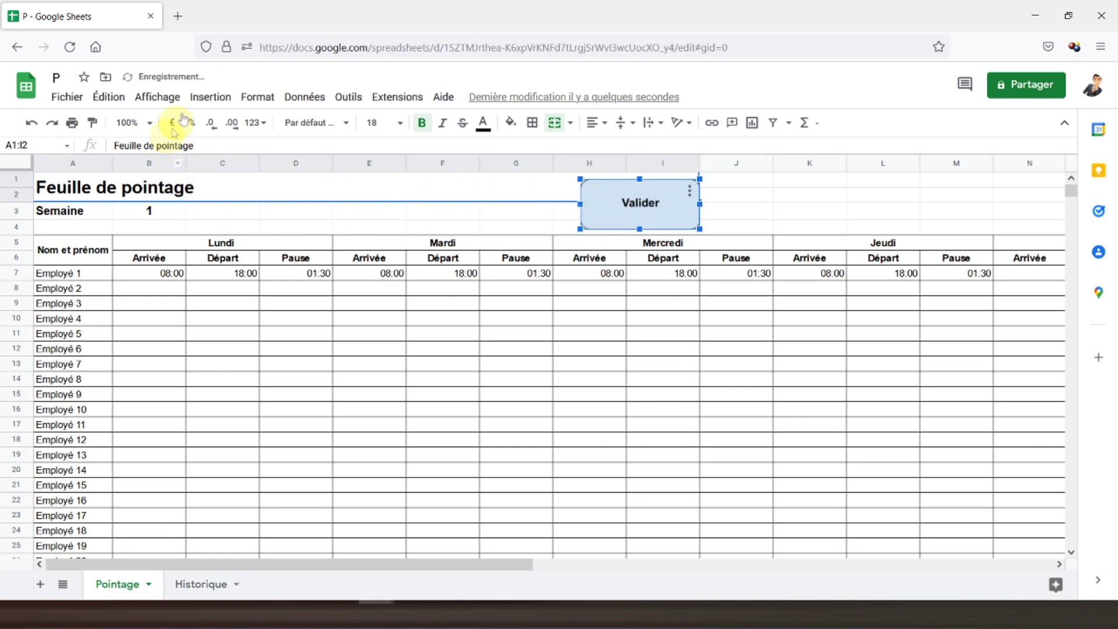
# Hide the gridlines on both the Pointage and Historique sheets
pyautogui.click(158, 96)
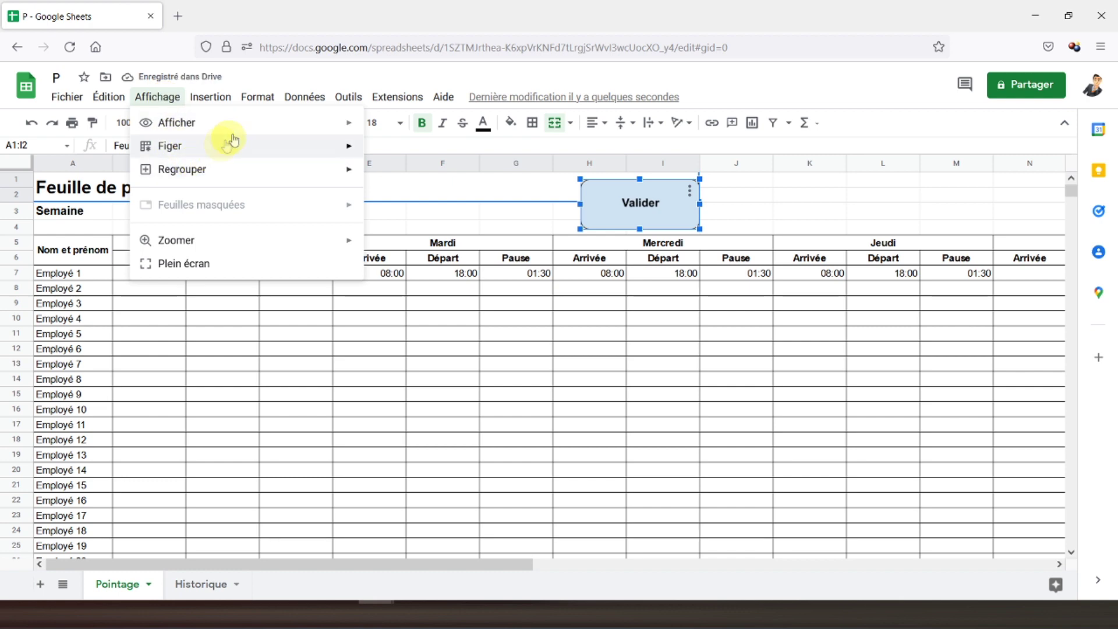
pyautogui.moveTo(338, 121)
pyautogui.click(417, 152)
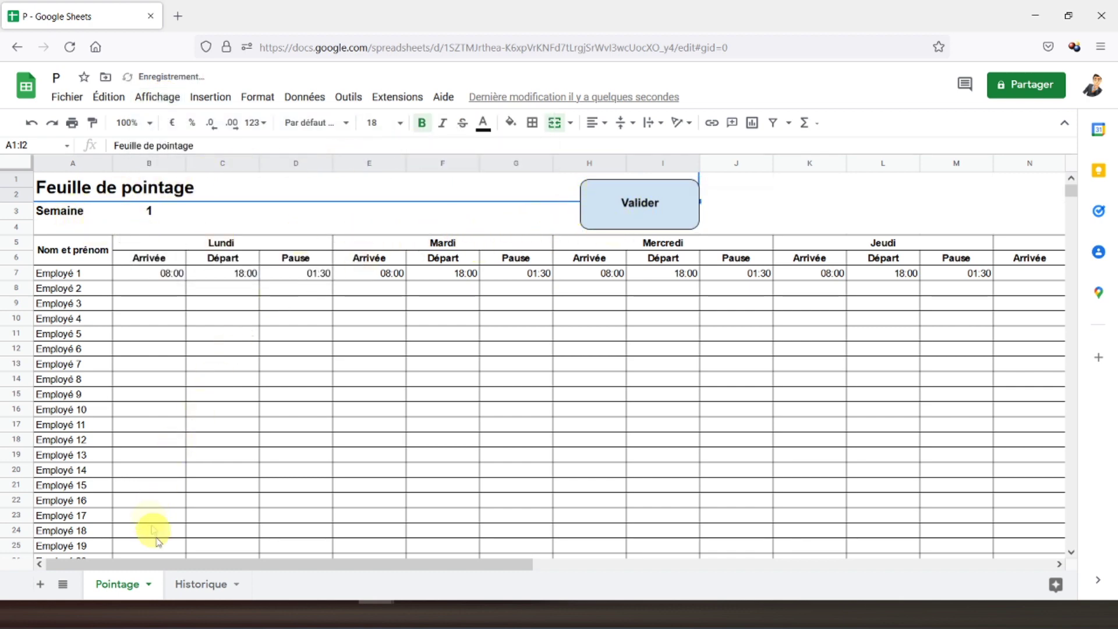
pyautogui.click(204, 585)
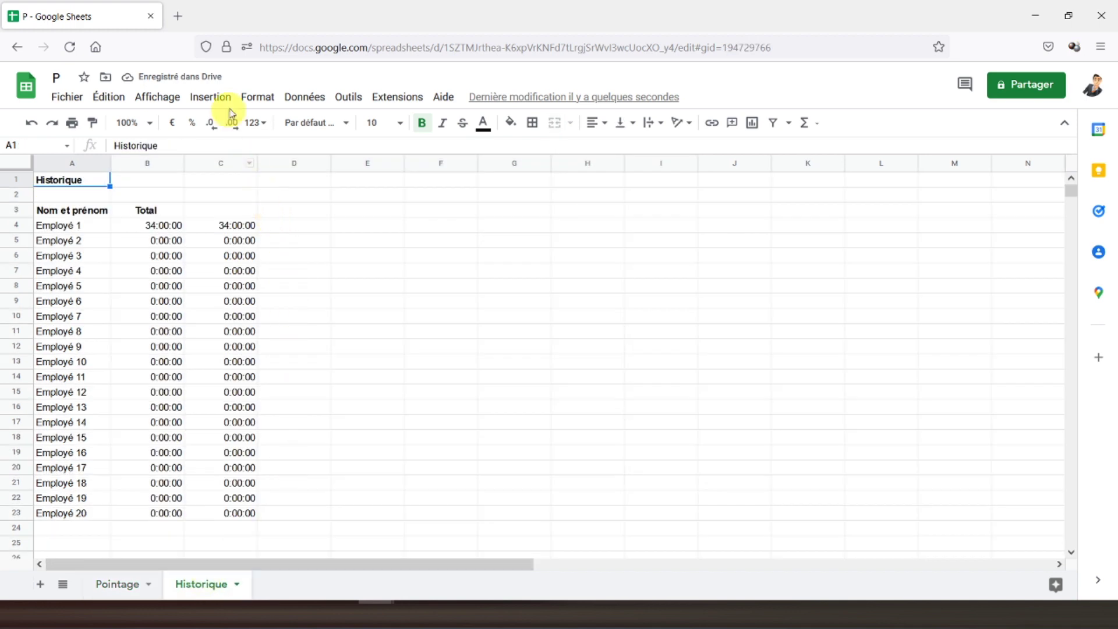
pyautogui.click(168, 101)
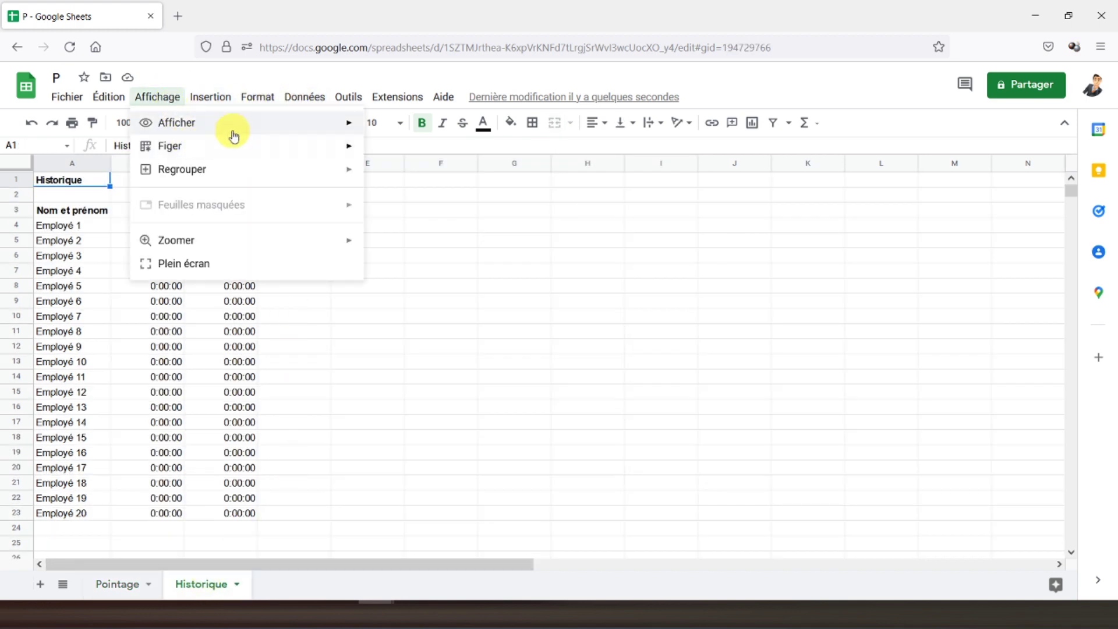
pyautogui.moveTo(325, 117)
pyautogui.click(423, 153)
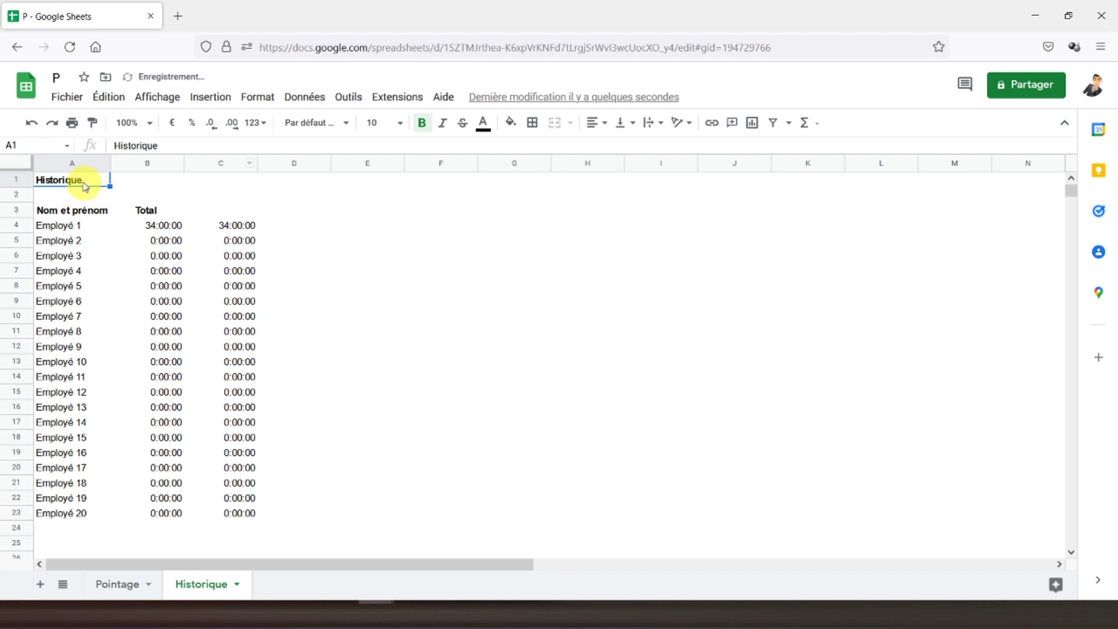
# Return to the Pointage sheet and start recording a new macro with absolute references
pyautogui.click(118, 590)
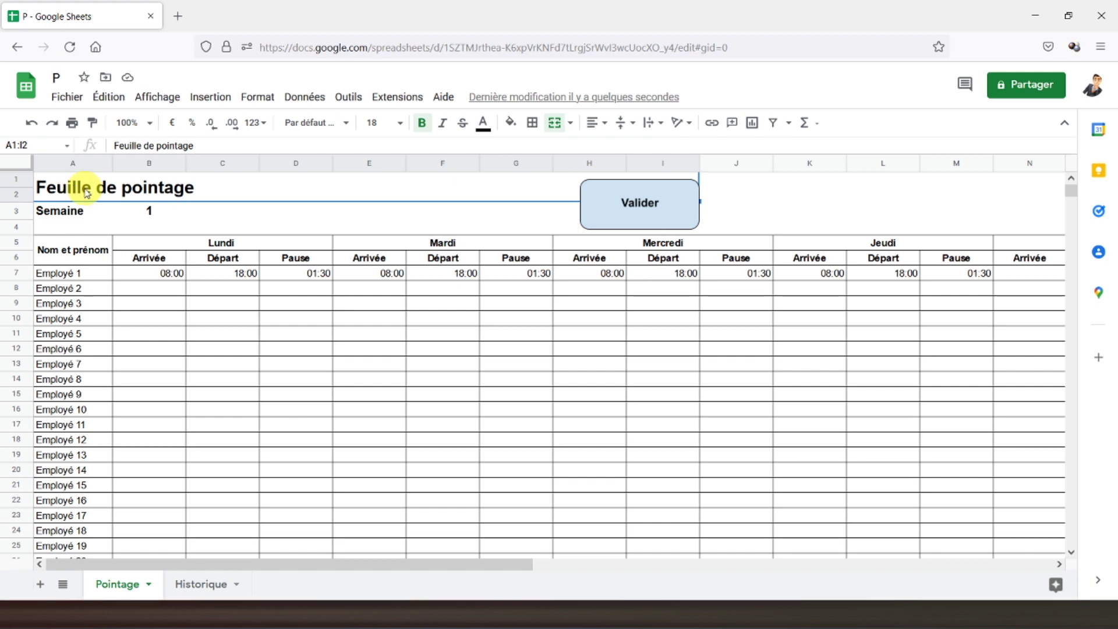
pyautogui.click(396, 106)
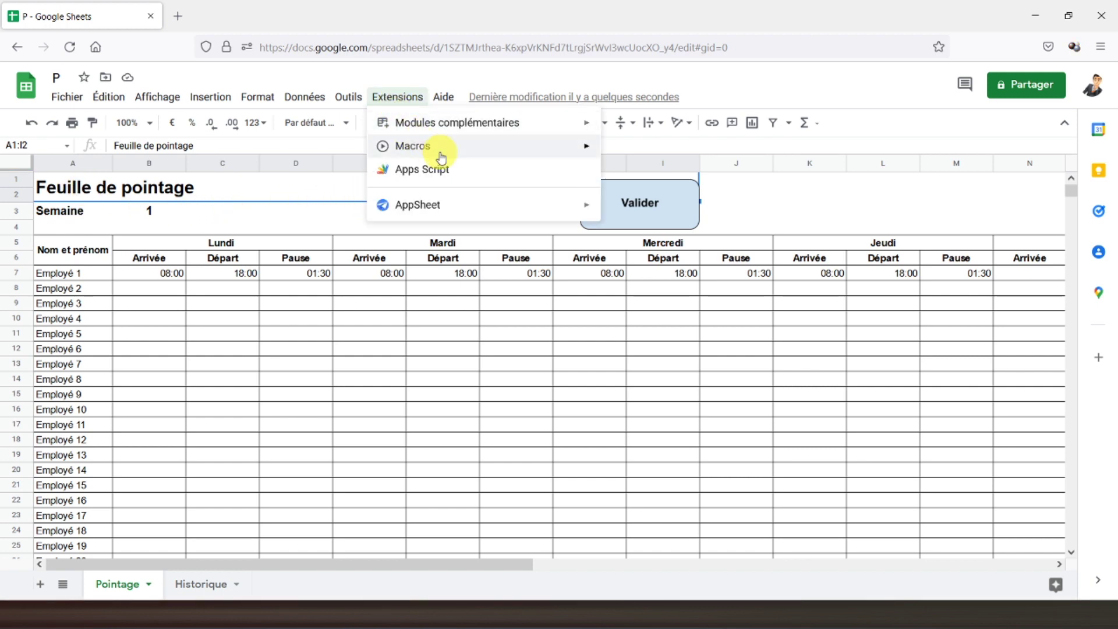
pyautogui.moveTo(399, 146)
pyautogui.click(652, 150)
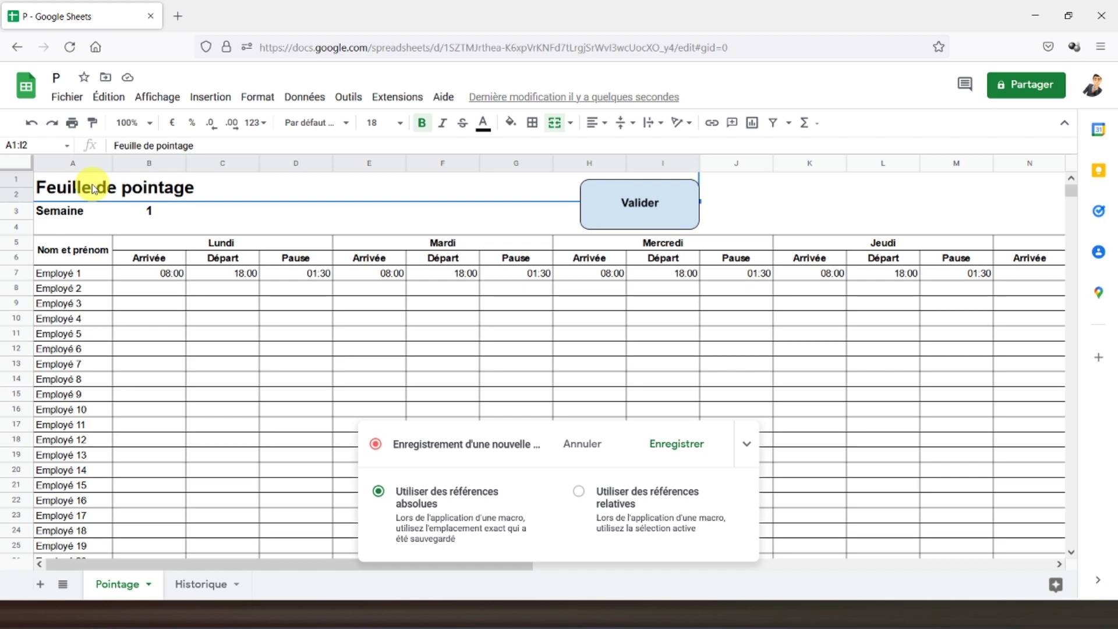
# While the macro records, insert an empty column to the left of column D on the Historique sheet
pyautogui.click(199, 584)
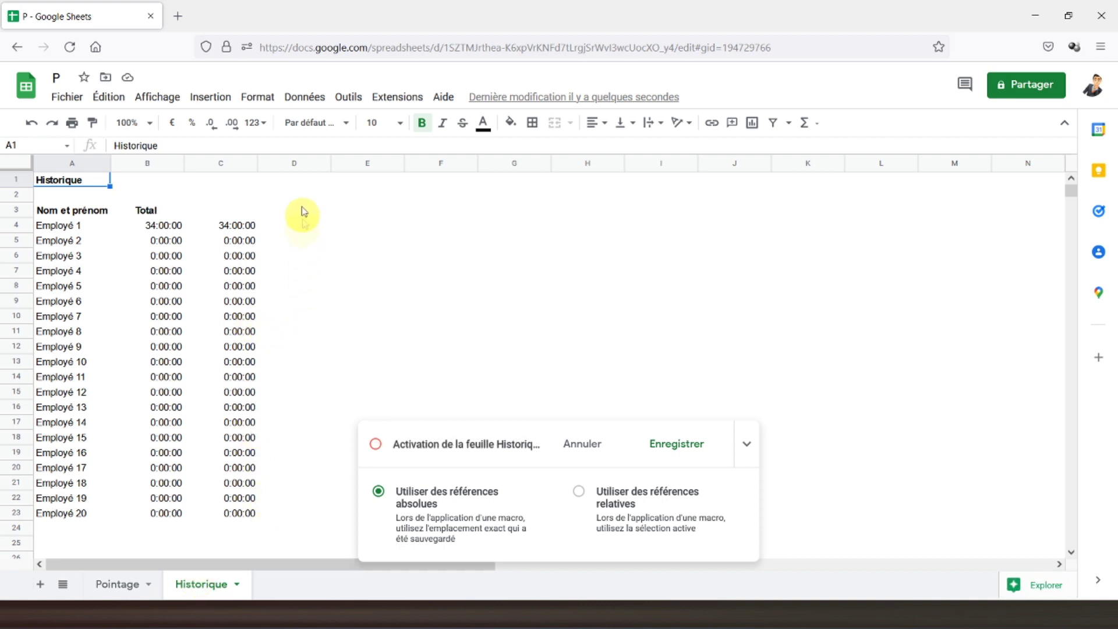
pyautogui.click(290, 163)
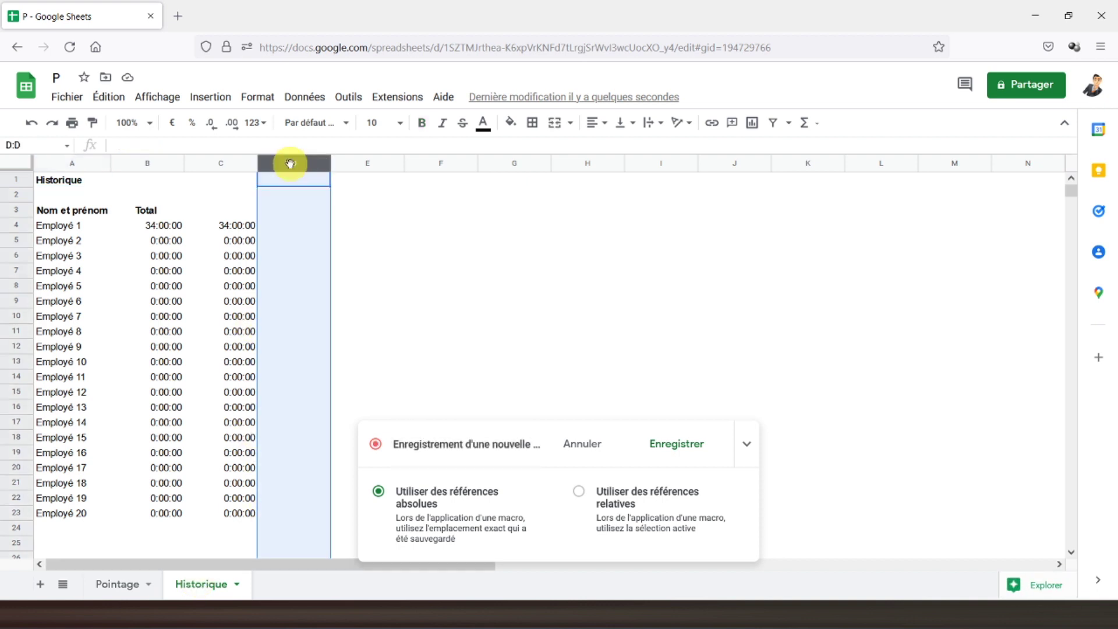
pyautogui.rightClick(290, 164)
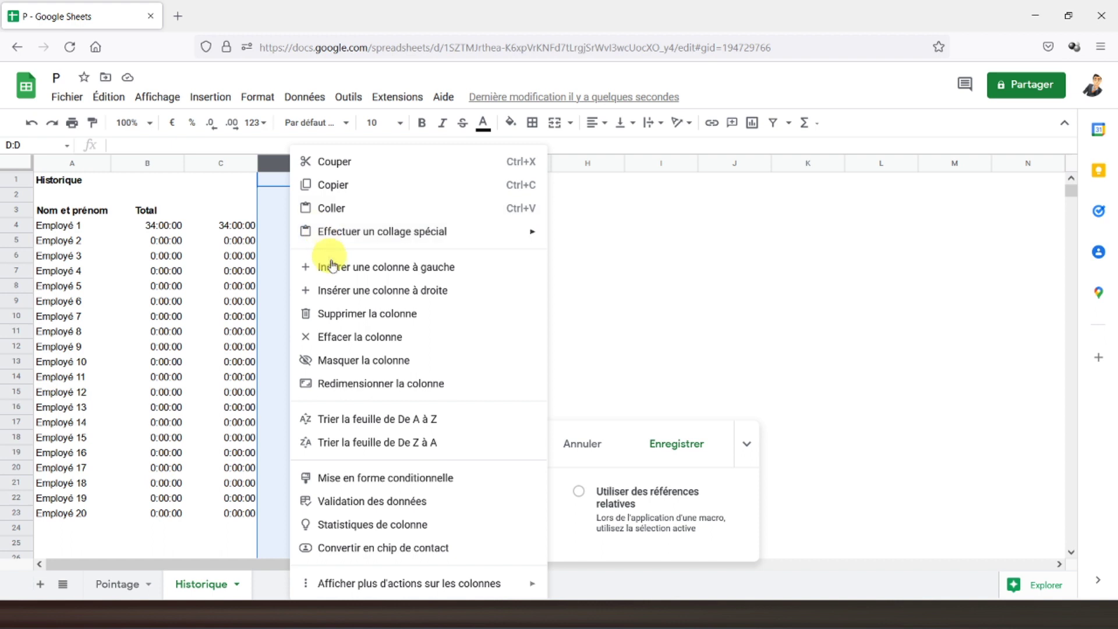
pyautogui.click(351, 268)
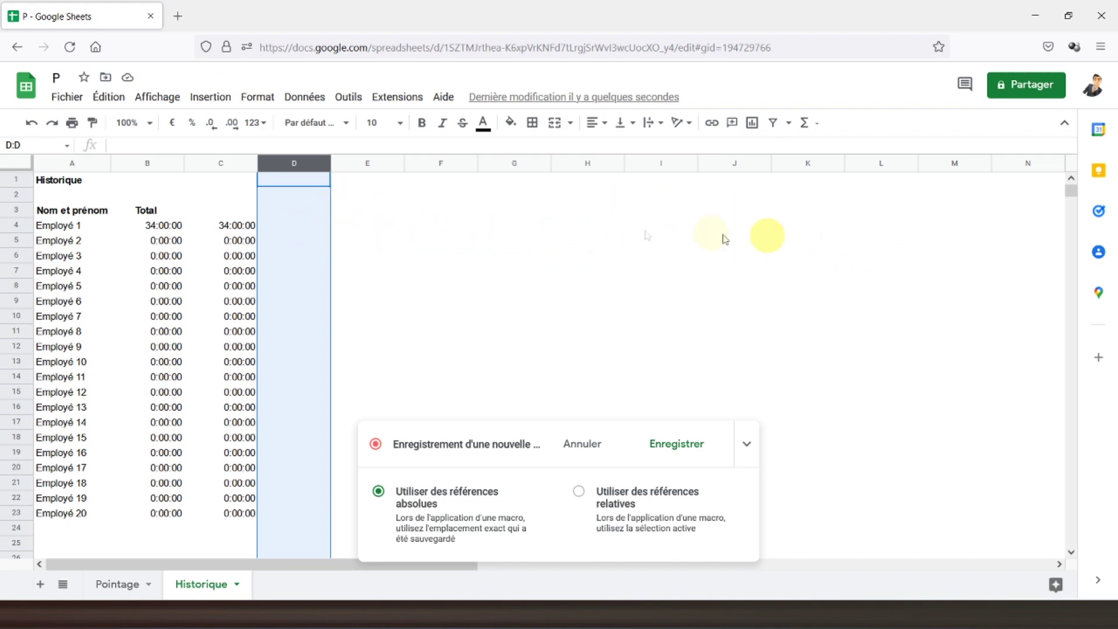
# While the macro records, copy column C of Historique into column D as values only, and finish with cell A1 selected
pyautogui.click(226, 166)
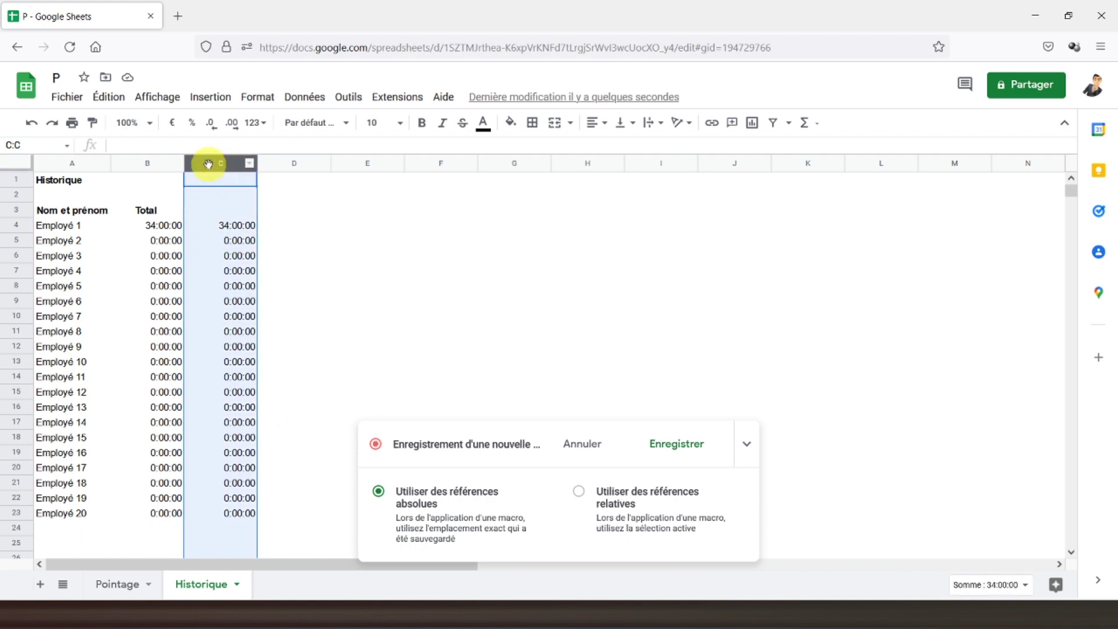
pyautogui.rightClick(226, 166)
pyautogui.click(239, 187)
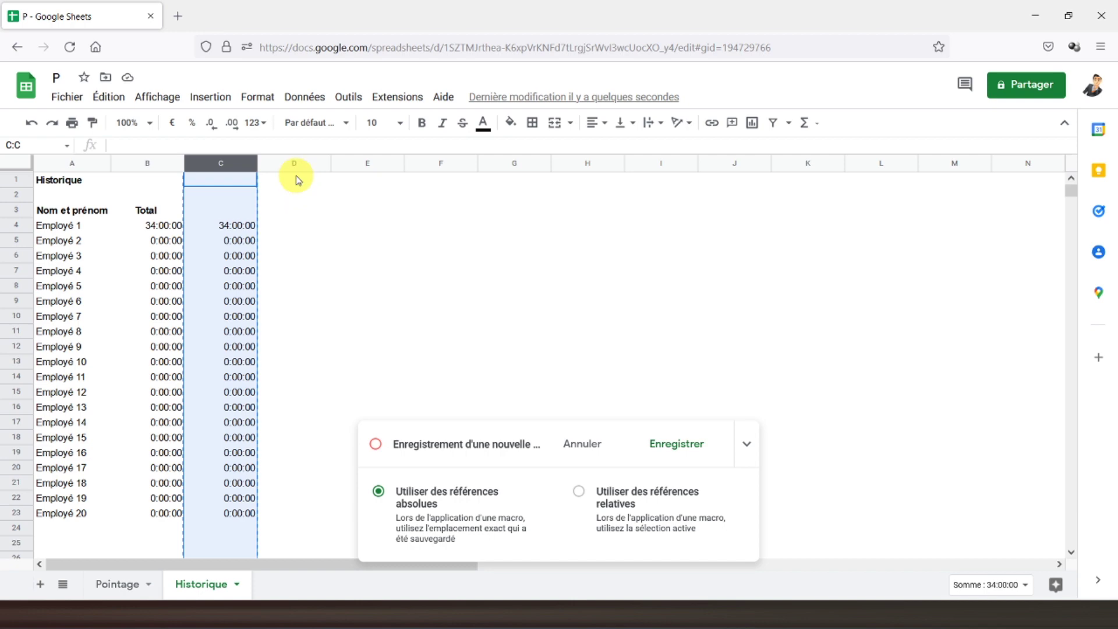
pyautogui.click(296, 167)
pyautogui.rightClick(295, 166)
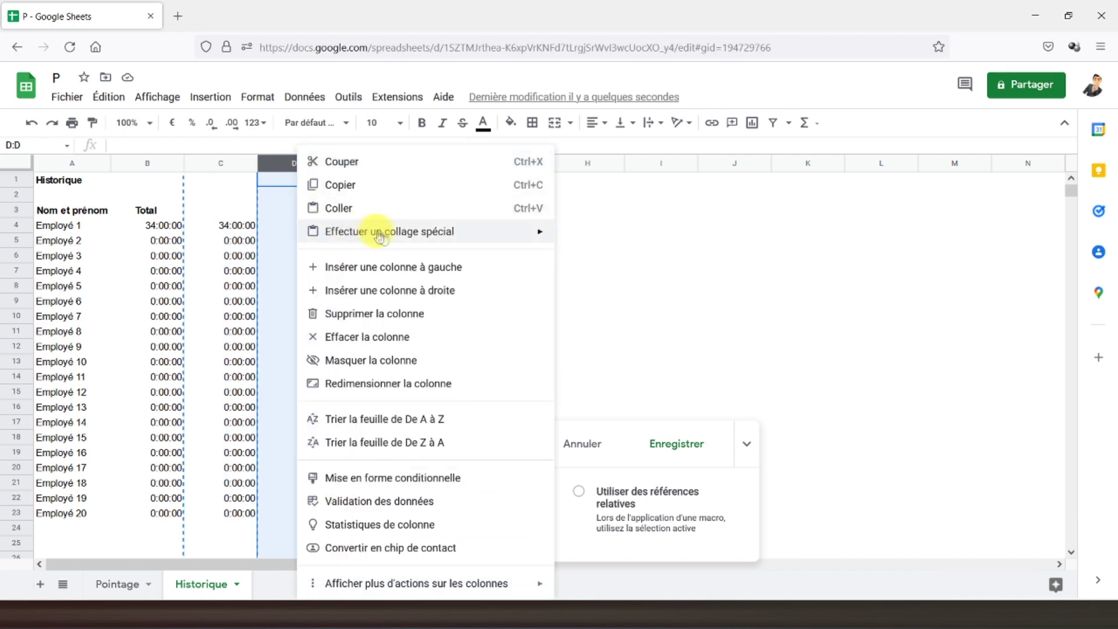
pyautogui.moveTo(503, 233)
pyautogui.click(600, 241)
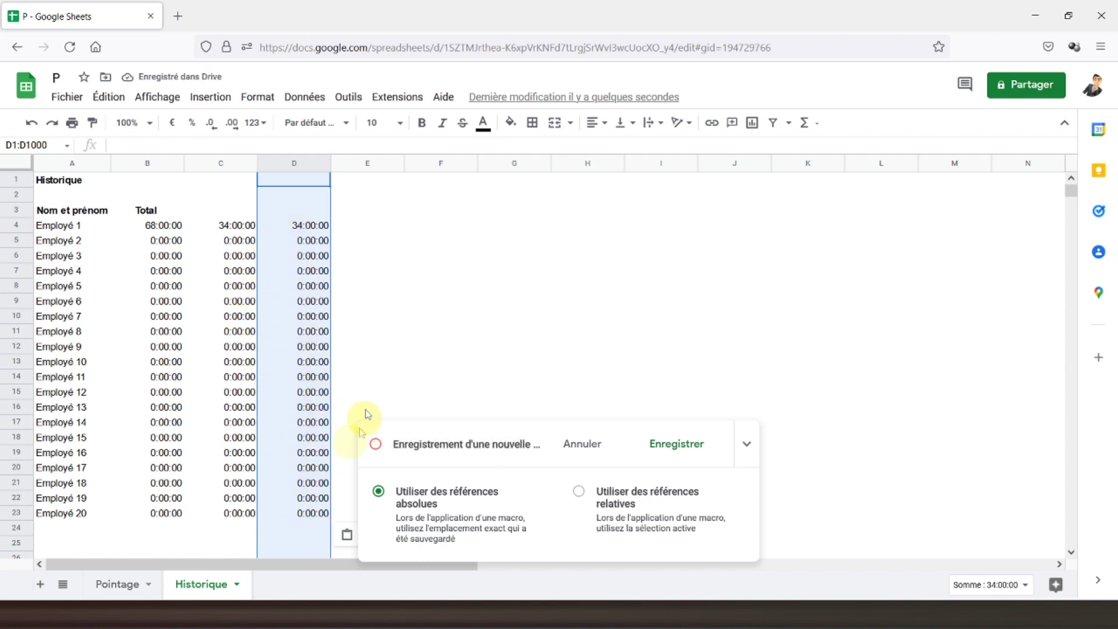
pyautogui.click(60, 185)
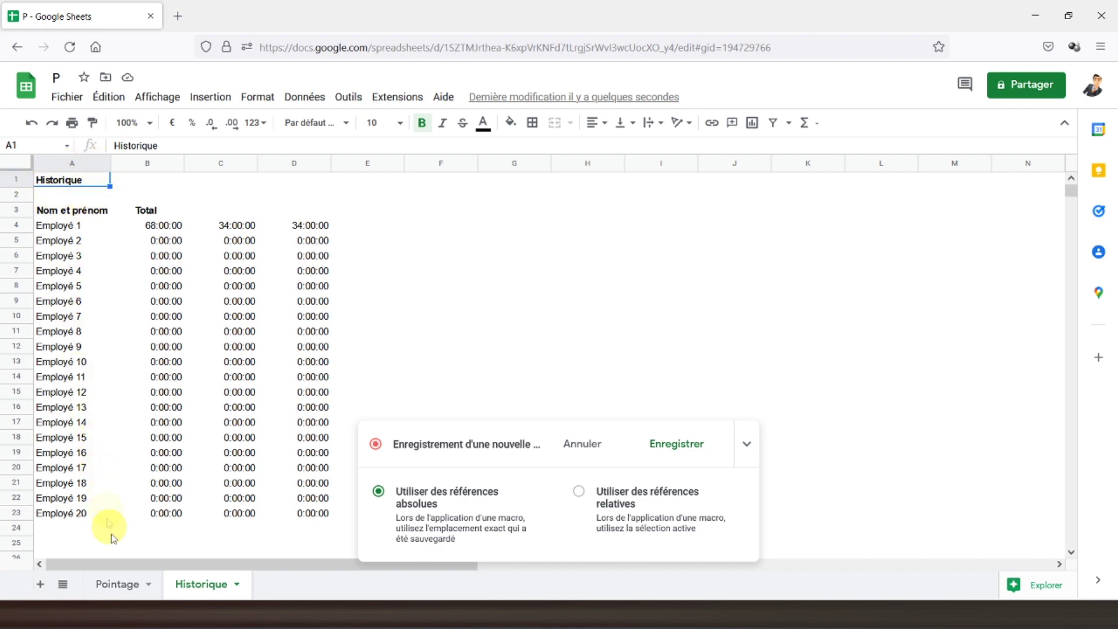
# Still recording, clear the time entries in B7:V26 on the Pointage sheet and end on the Feuille de pointage title cell
pyautogui.click(119, 584)
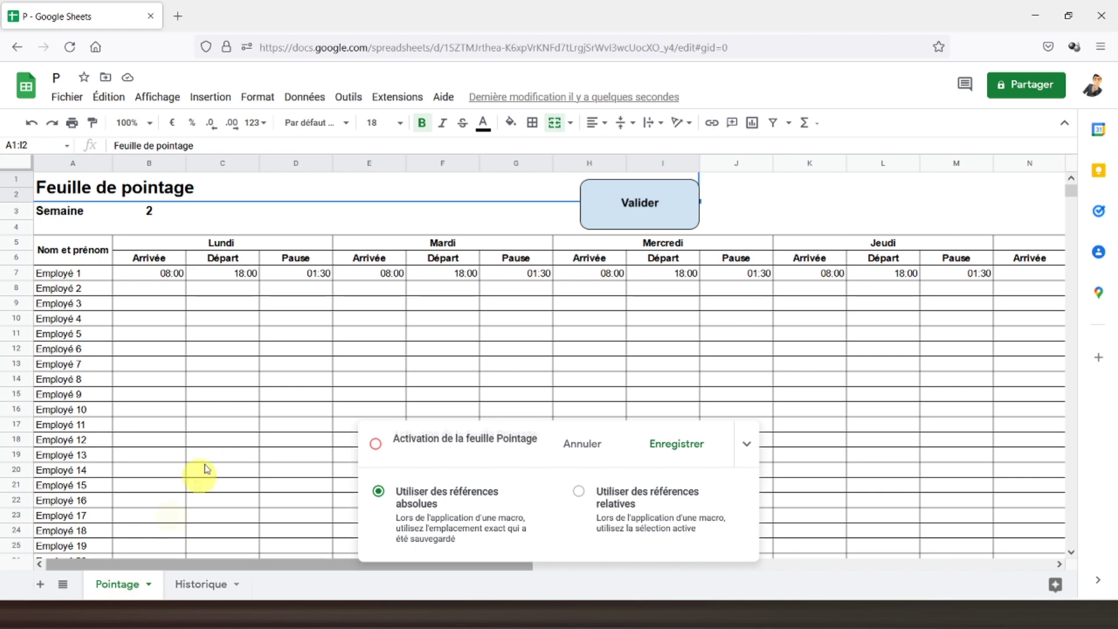
pyautogui.moveTo(147, 279); pyautogui.dragTo(839, 473)
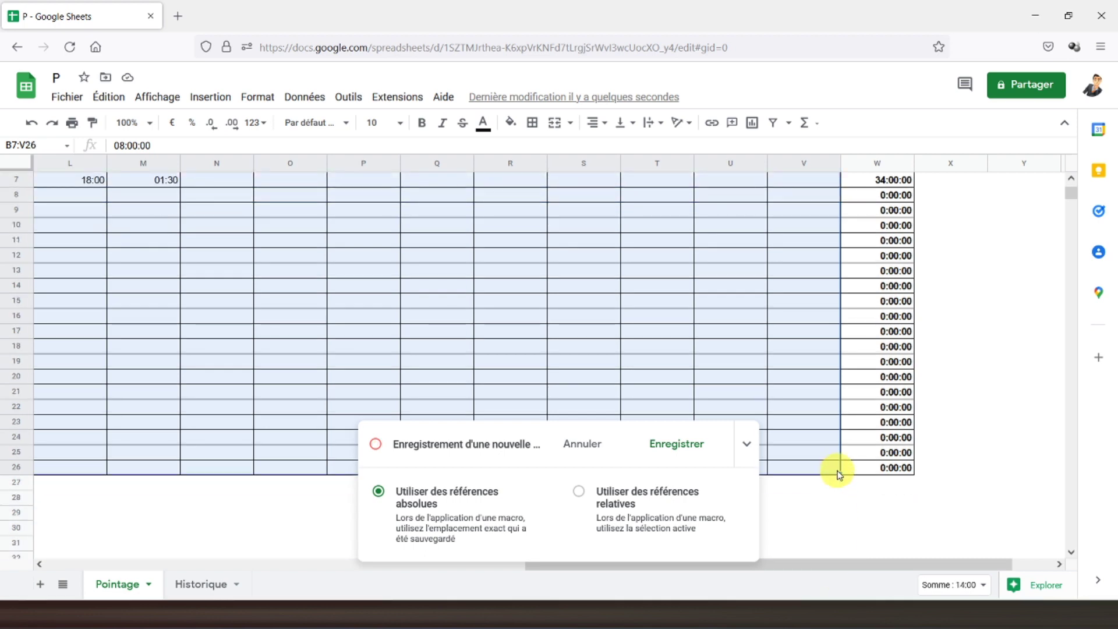
pyautogui.press('Delete')
pyautogui.scroll(2, 808, 403)
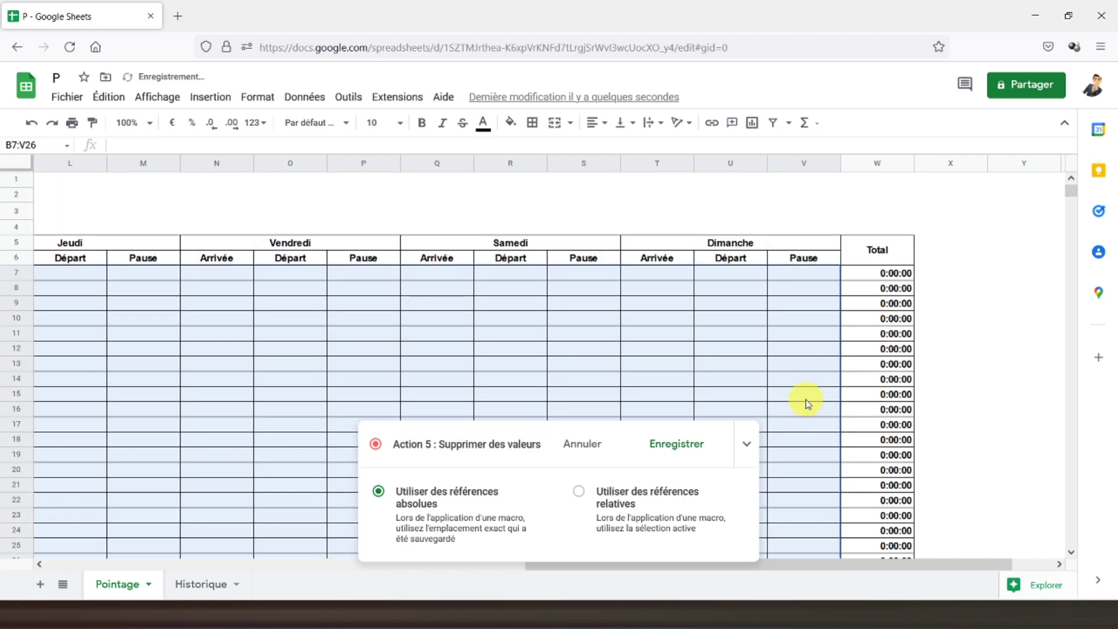
pyautogui.moveTo(799, 565); pyautogui.dragTo(299, 564)
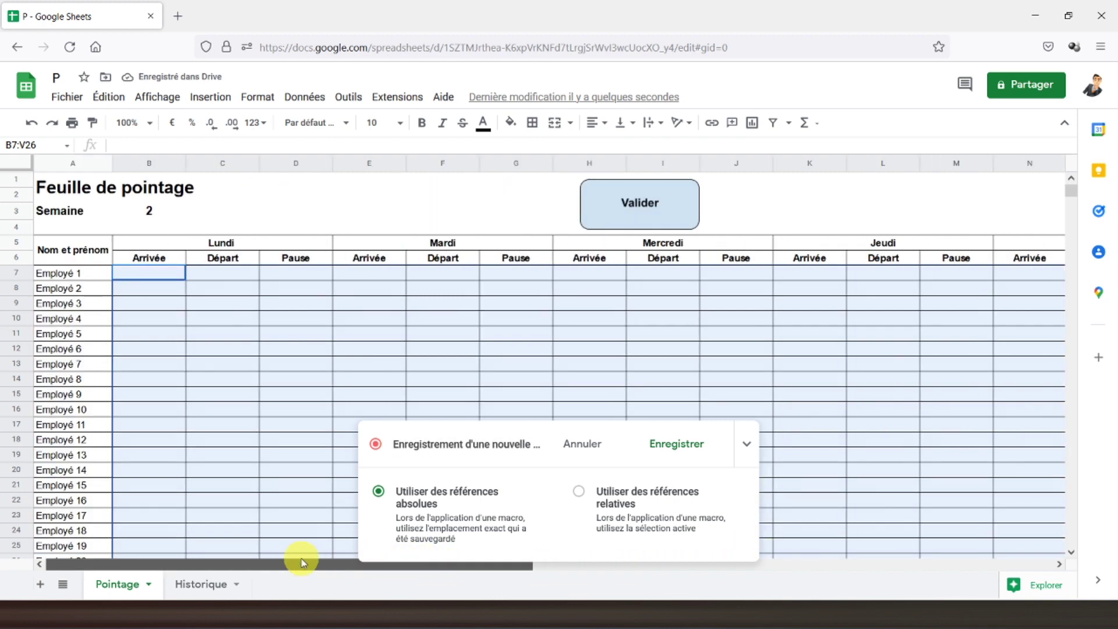
pyautogui.click(66, 194)
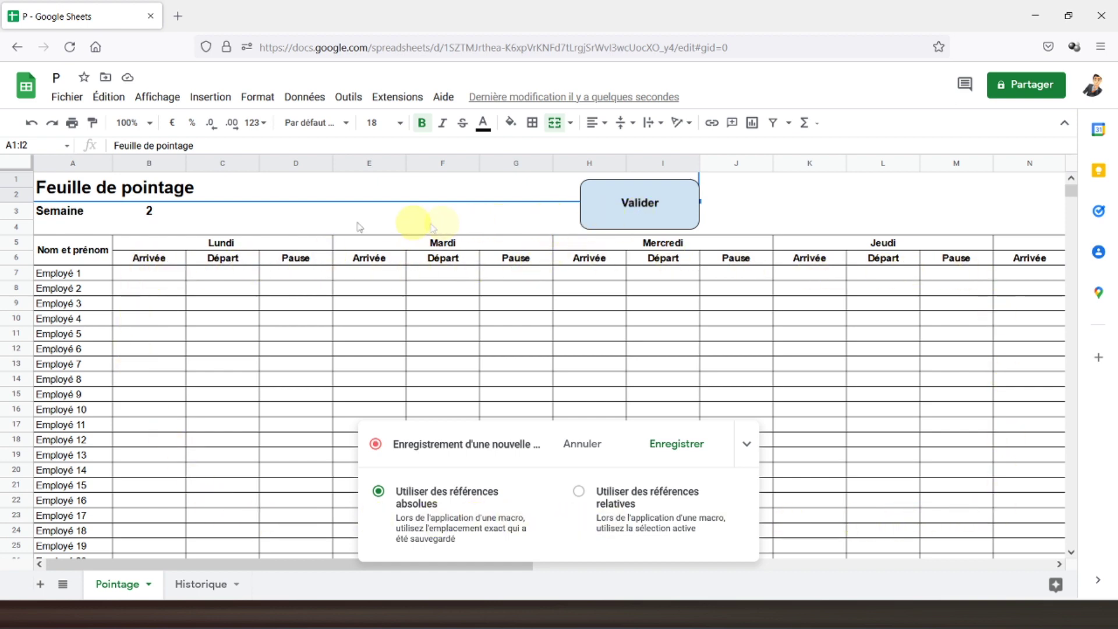
# Stop recording, save the macro under the name Validation, and open its generated script
pyautogui.click(682, 447)
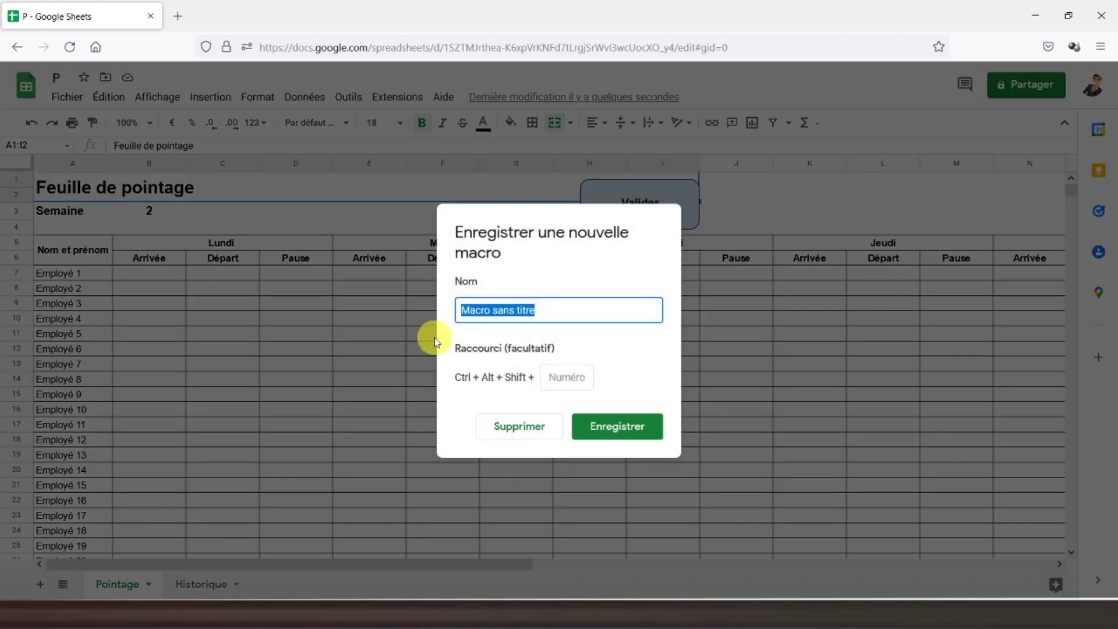
pyautogui.write('Validation')
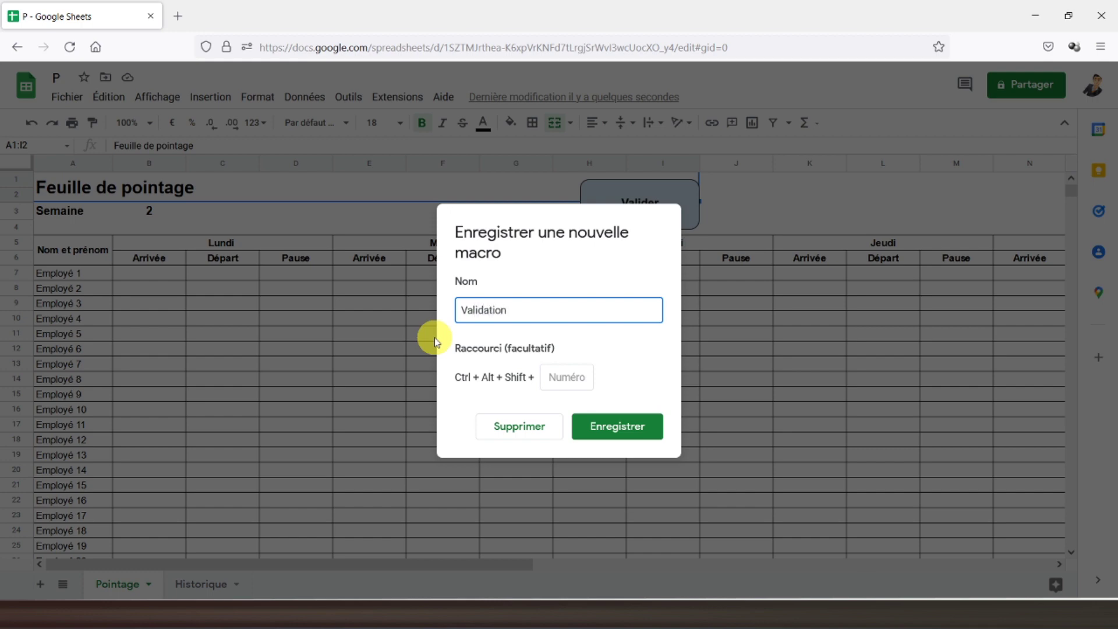
pyautogui.click(620, 430)
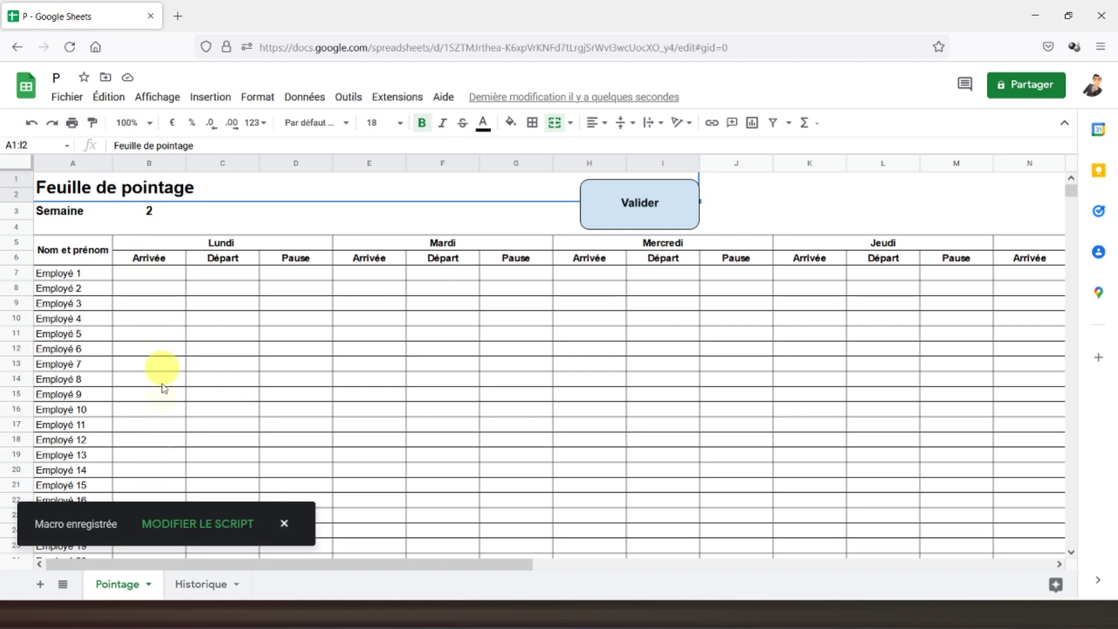
pyautogui.click(221, 524)
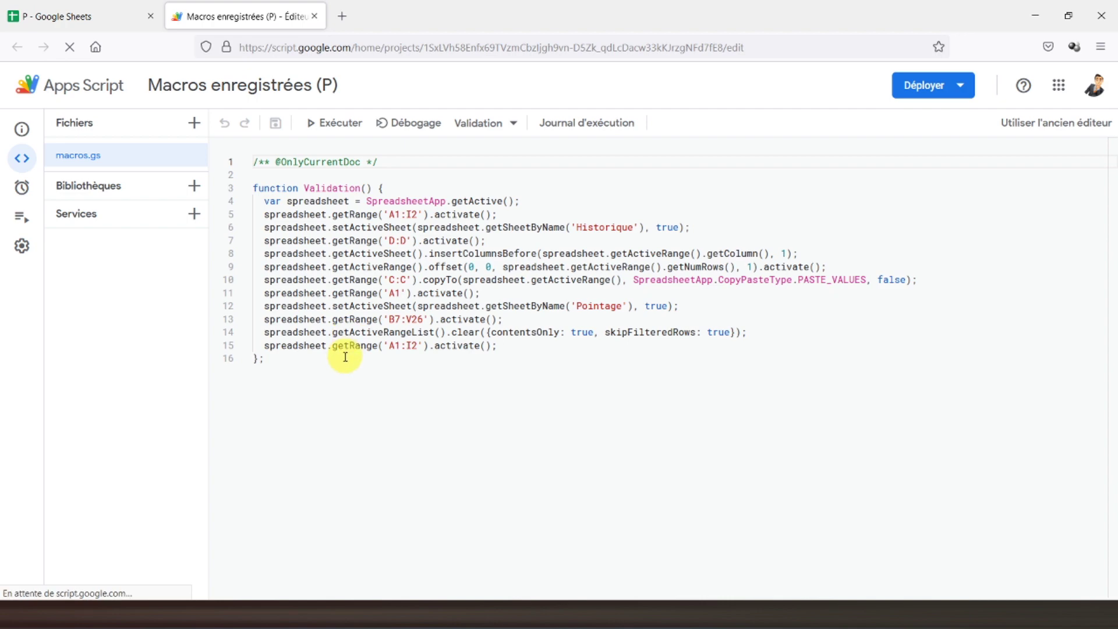
# Go back to the spreadsheet and assign the Validation script to the Valider button
pyautogui.click(92, 20)
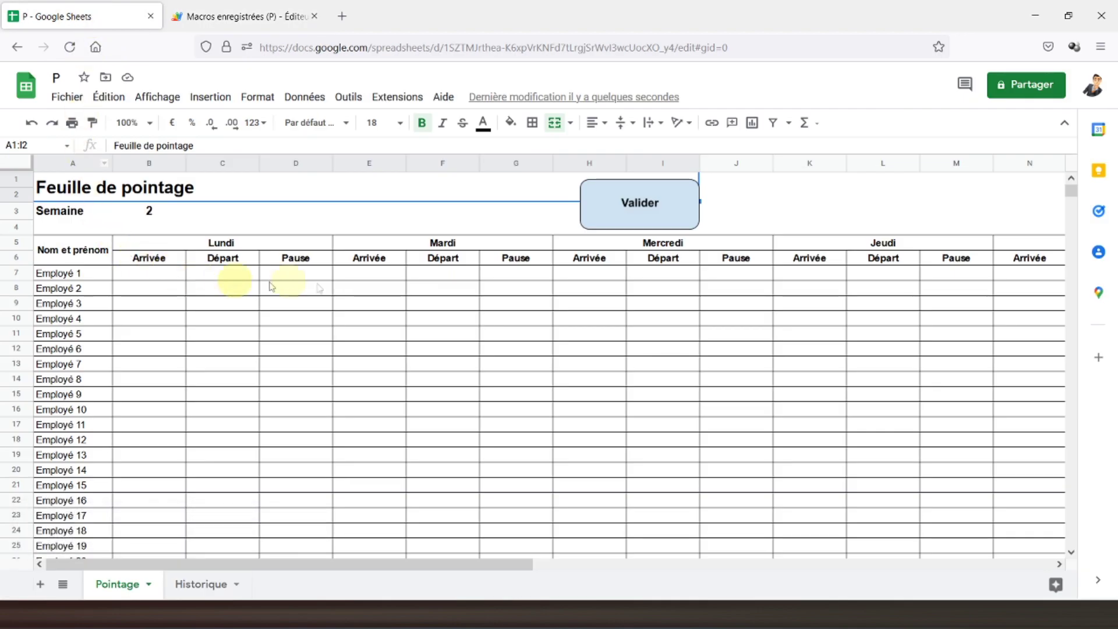
pyautogui.click(670, 205)
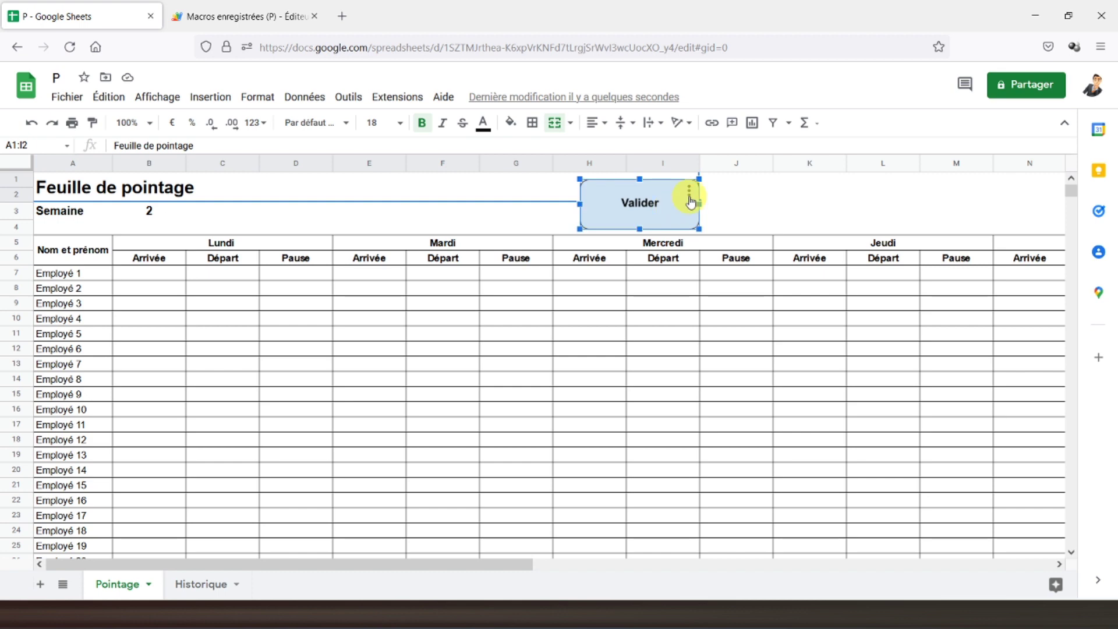
pyautogui.click(689, 194)
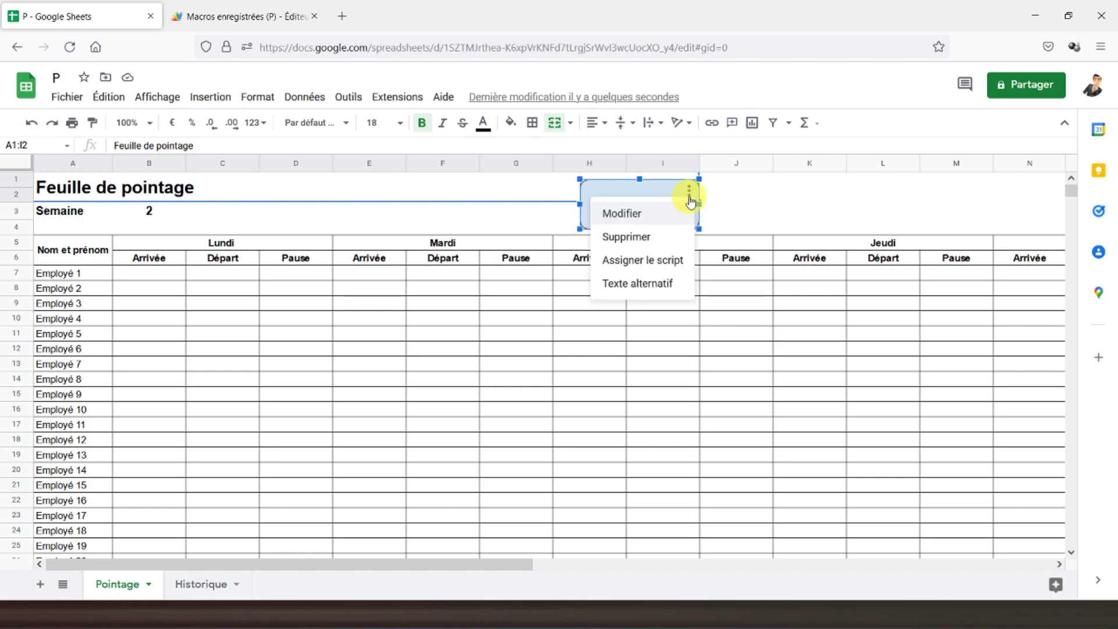
pyautogui.click(652, 259)
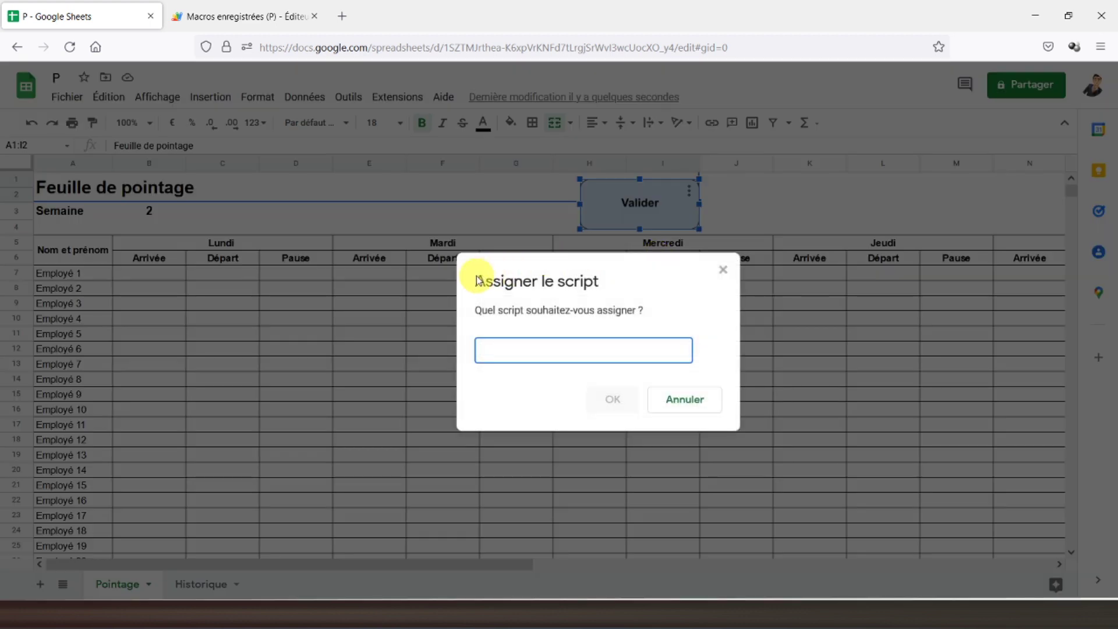
pyautogui.write('Validation')
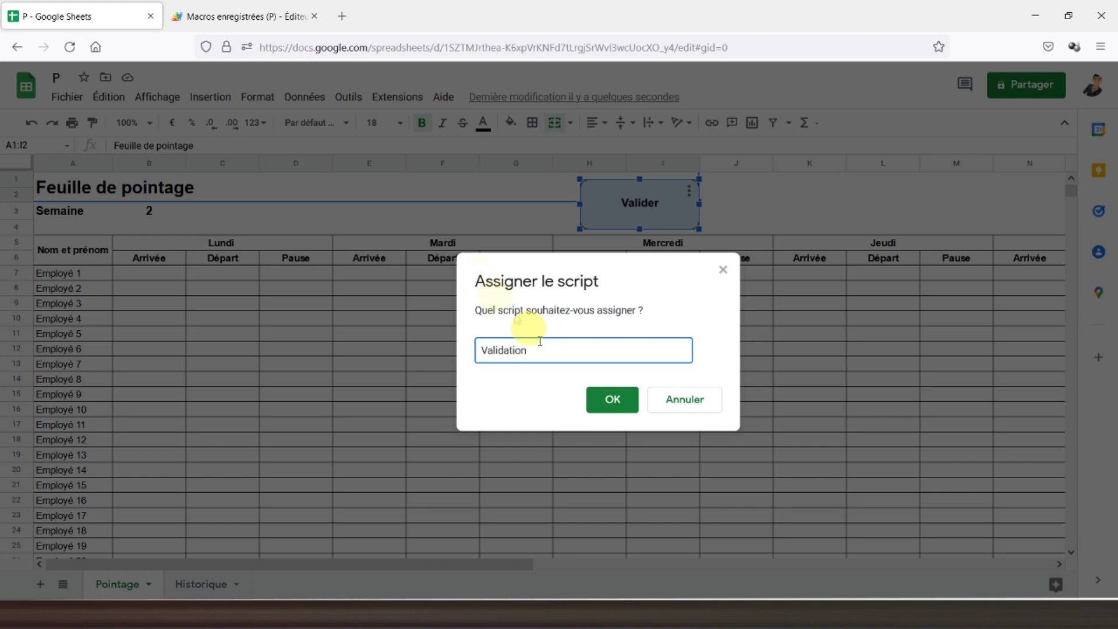
pyautogui.click(612, 408)
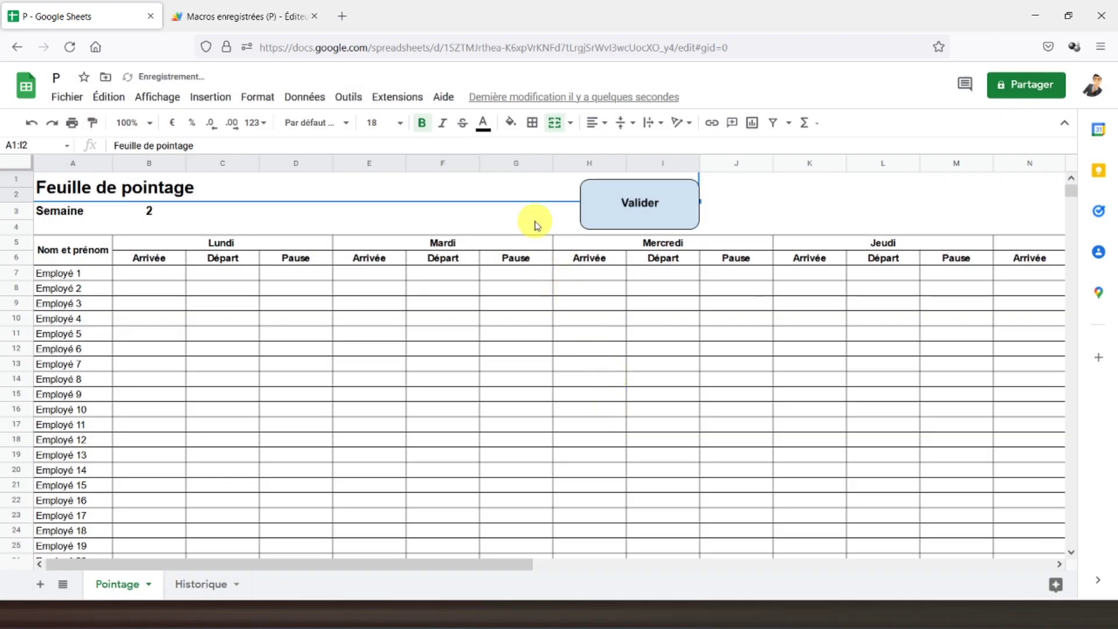
# Run the macro from the Valider button, granting the script authorization and running it again, and check the Historique sheet
pyautogui.click(651, 212)
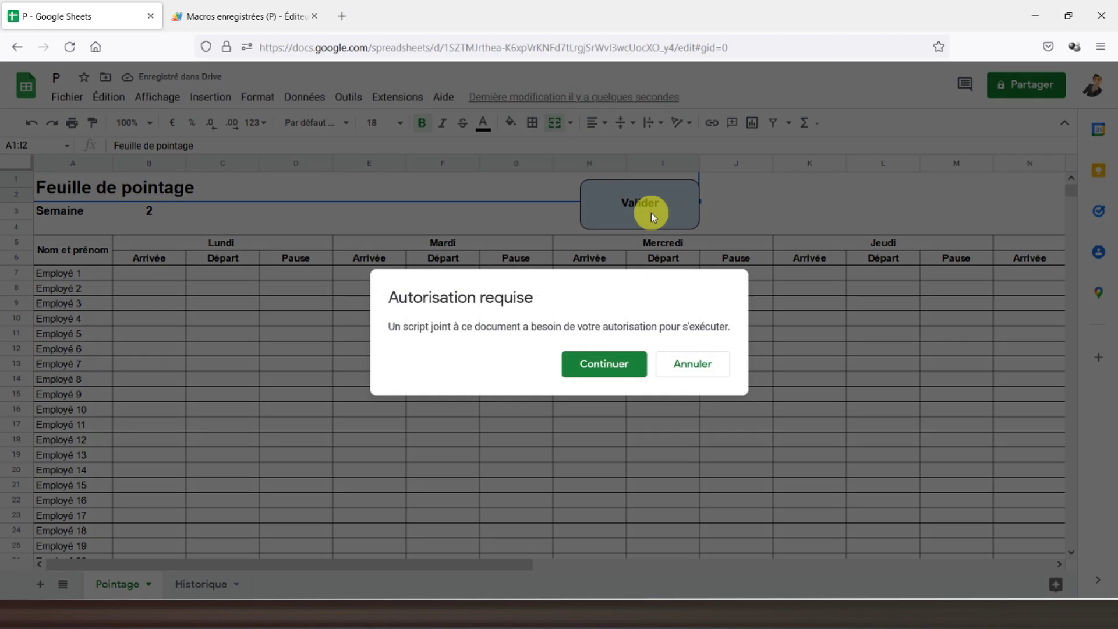
pyautogui.click(610, 369)
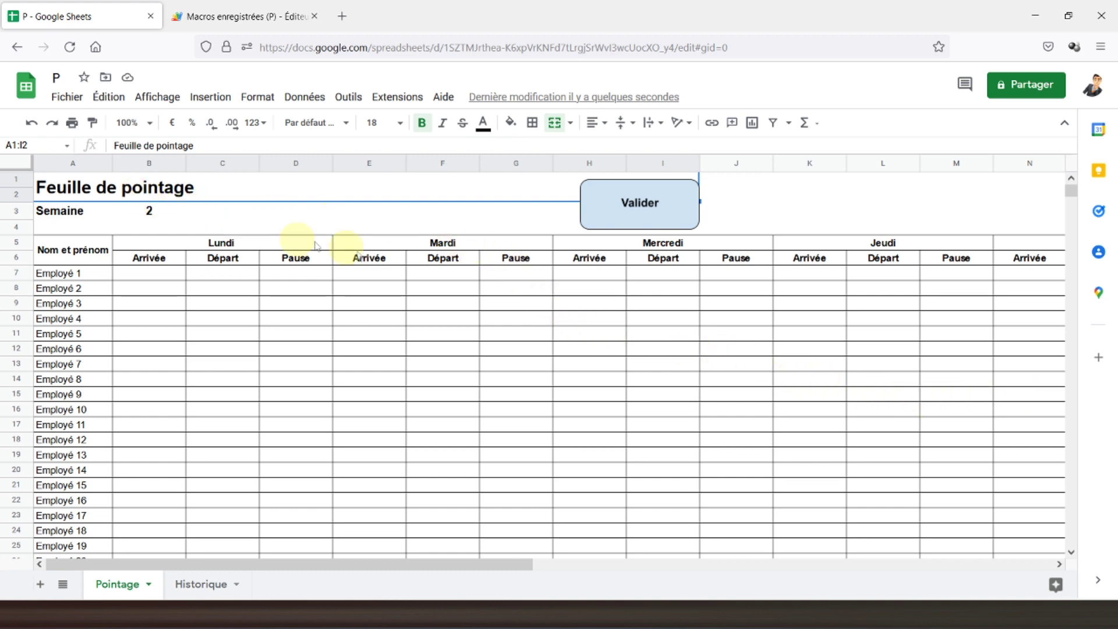
pyautogui.click(646, 219)
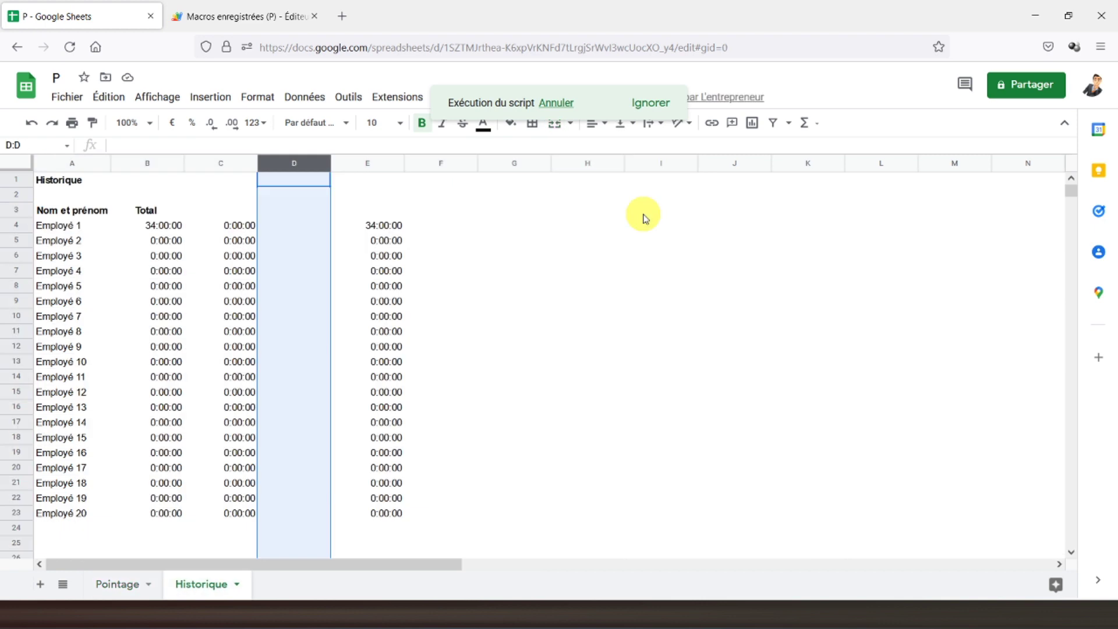
pyautogui.click(207, 585)
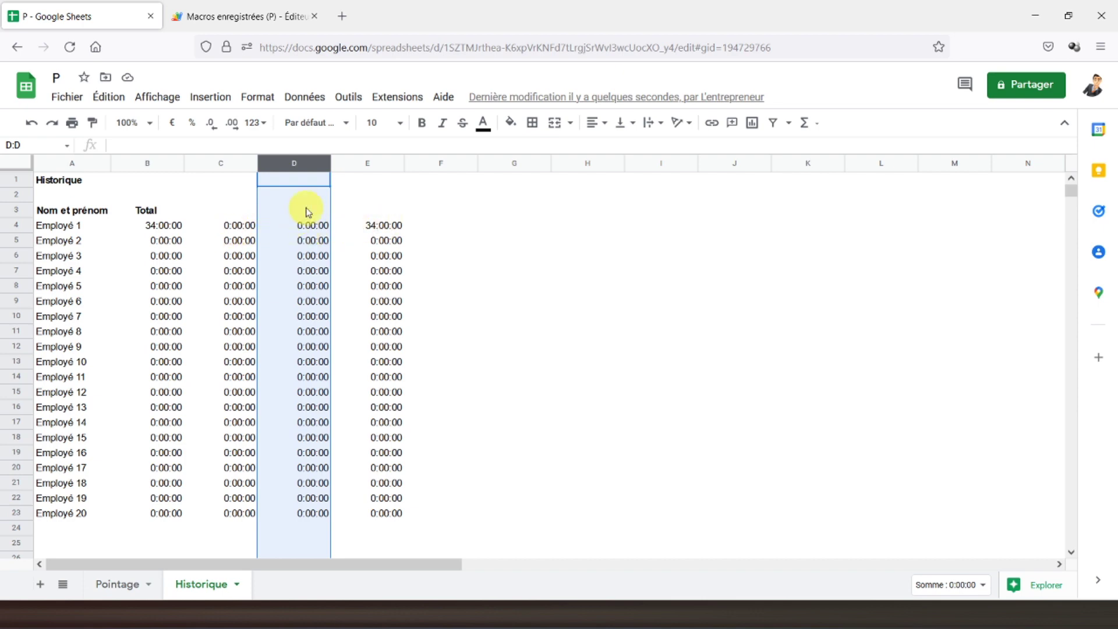
# On the Pointage sheet, enter Employé 1's Lundi times: arrival 10:00, departure 18:00 and a break of 1:00
pyautogui.click(116, 584)
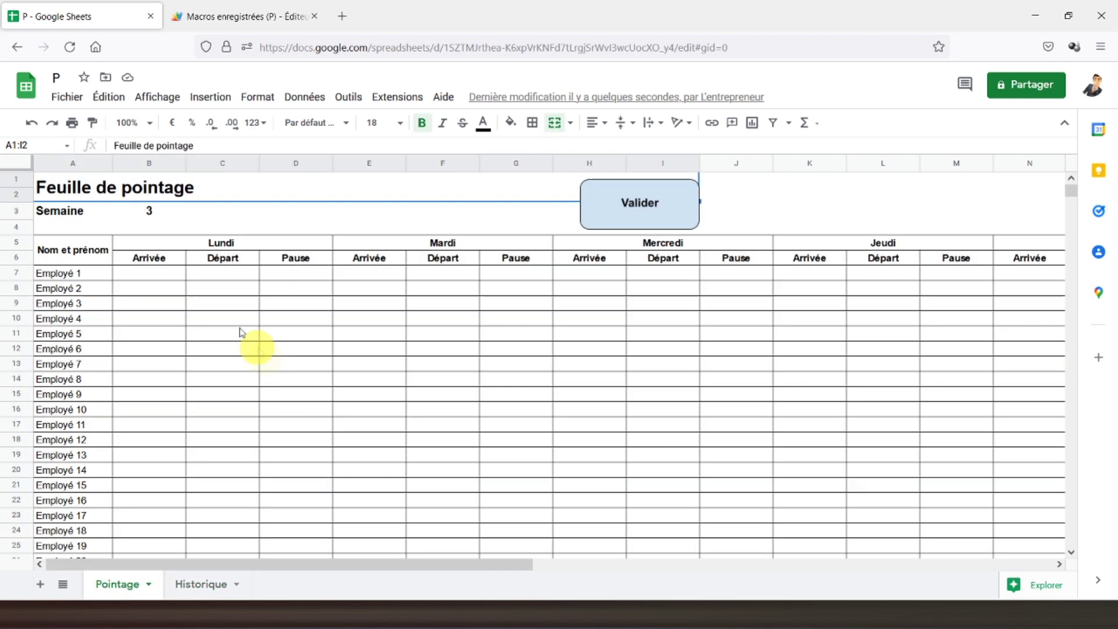
pyautogui.click(151, 272)
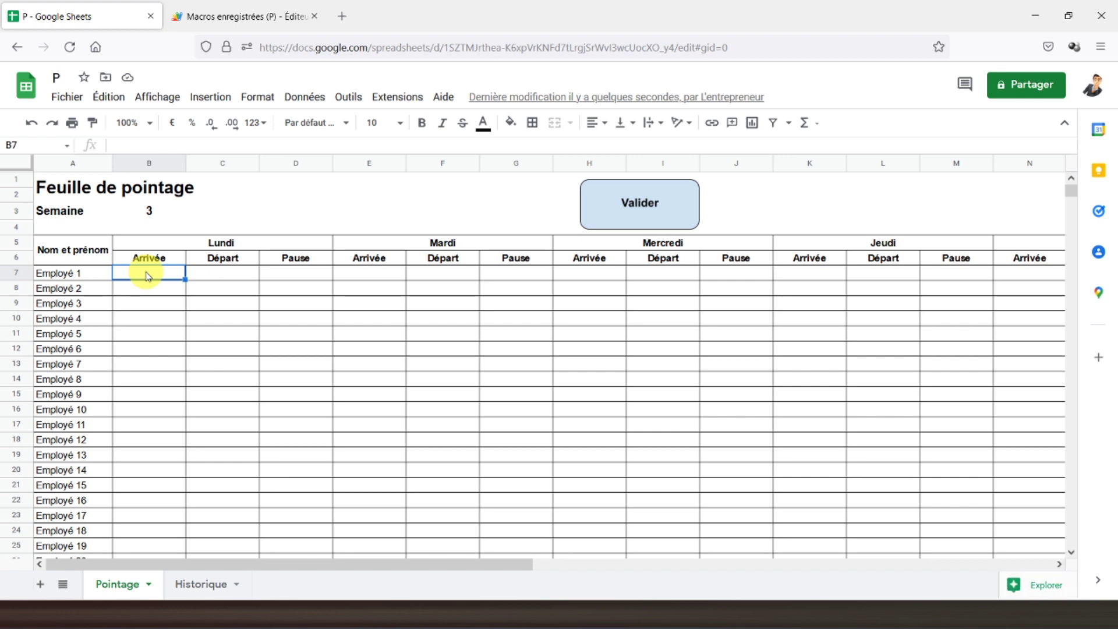
pyautogui.write('10:00')
pyautogui.press('Tab')
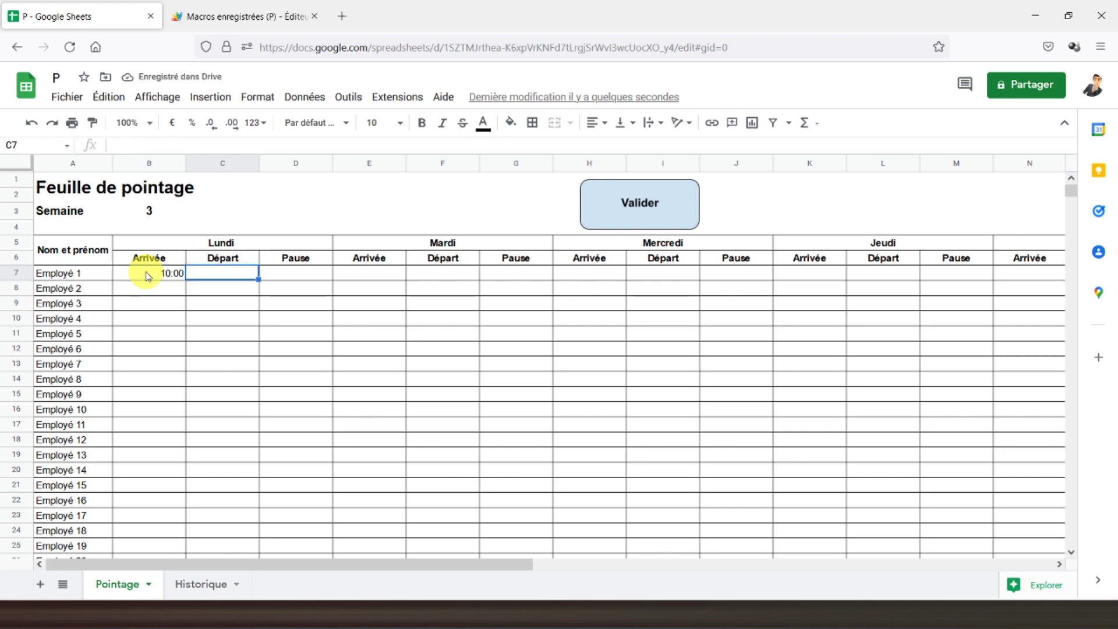
pyautogui.write('18')
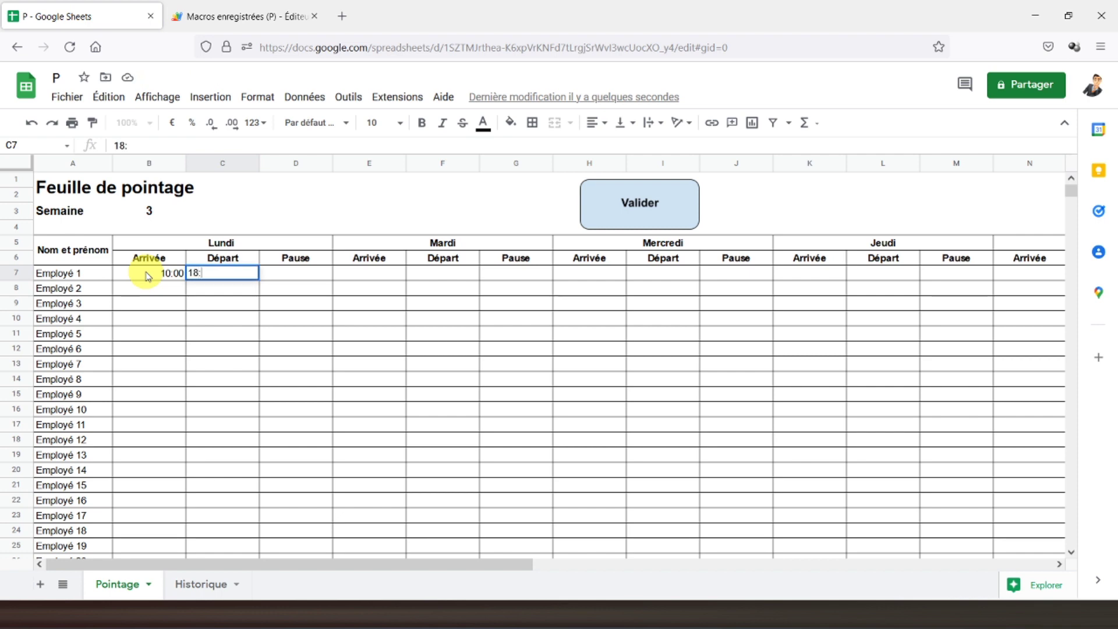
pyautogui.write(':00')
pyautogui.press('Tab')
pyautogui.write('1:00')
pyautogui.press('Return')
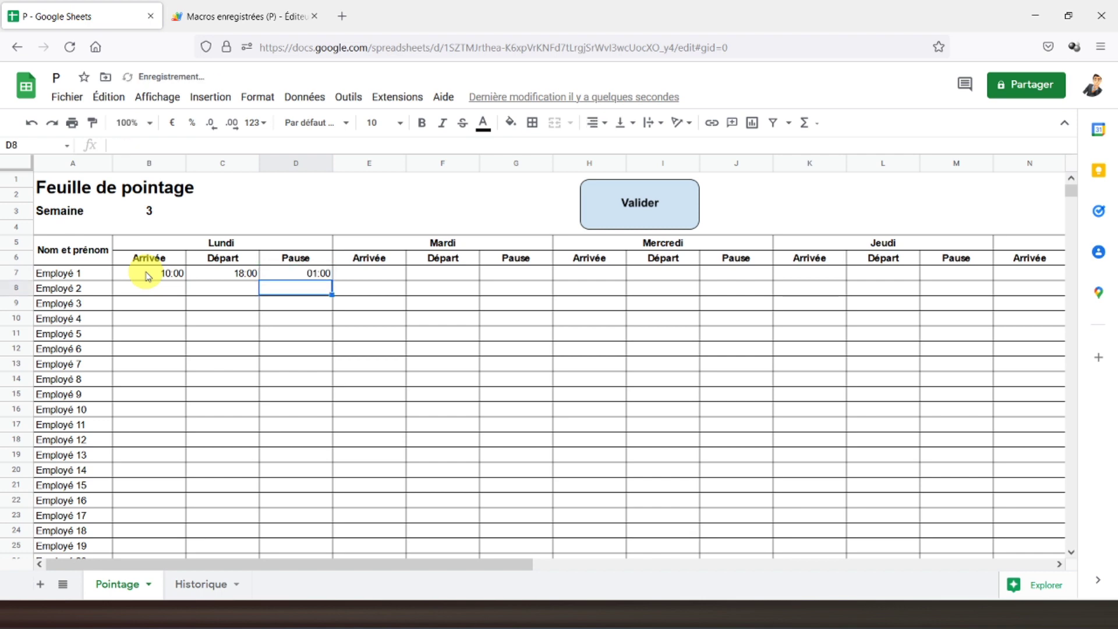
# Check Employé 1's weekly total at the end of the Pointage row and its figures on the Historique sheet
pyautogui.press('Up')
pyautogui.press('Right')
pyautogui.press('Right')
pyautogui.press('Right')
pyautogui.press('Right')
pyautogui.press('Right')
pyautogui.press('Right')
pyautogui.press('Right')
pyautogui.press('Right')
pyautogui.press('Right')
pyautogui.press('Right')
pyautogui.press('Right')
pyautogui.press('Right')
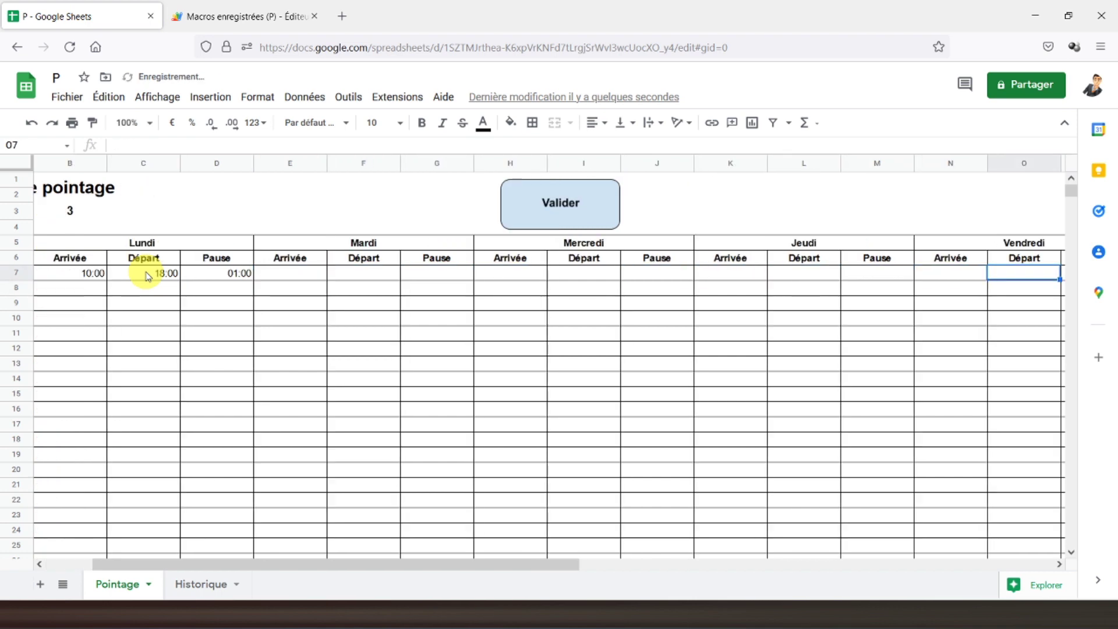
pyautogui.press('Right')
pyautogui.press('Right')
pyautogui.press('Right')
pyautogui.press('Right')
pyautogui.press('Right')
pyautogui.press('Right')
pyautogui.press('Right')
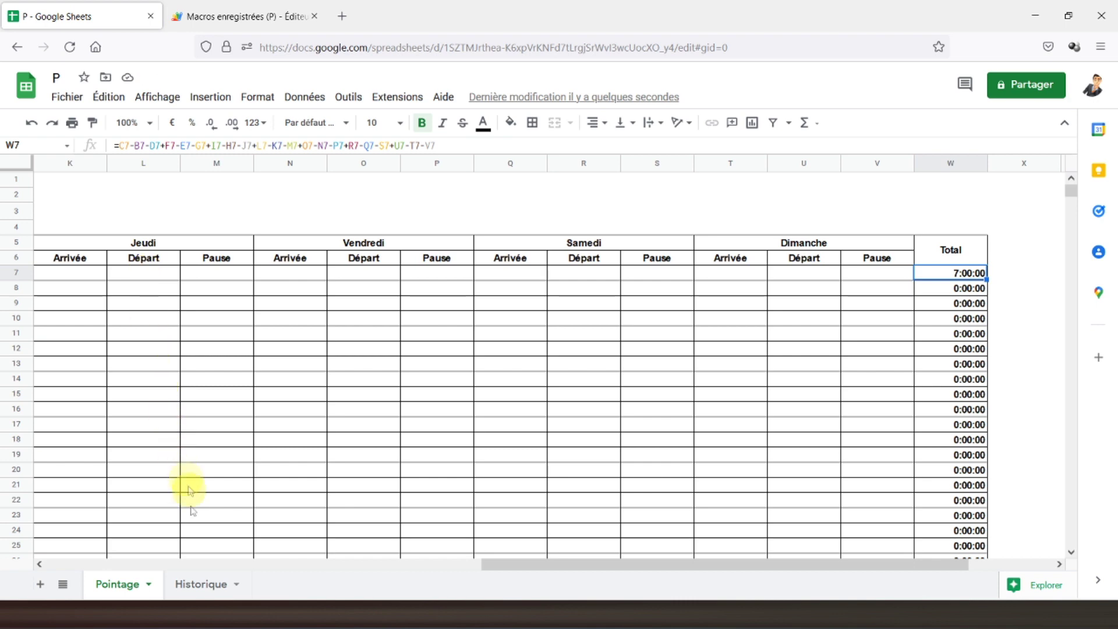
pyautogui.click(202, 583)
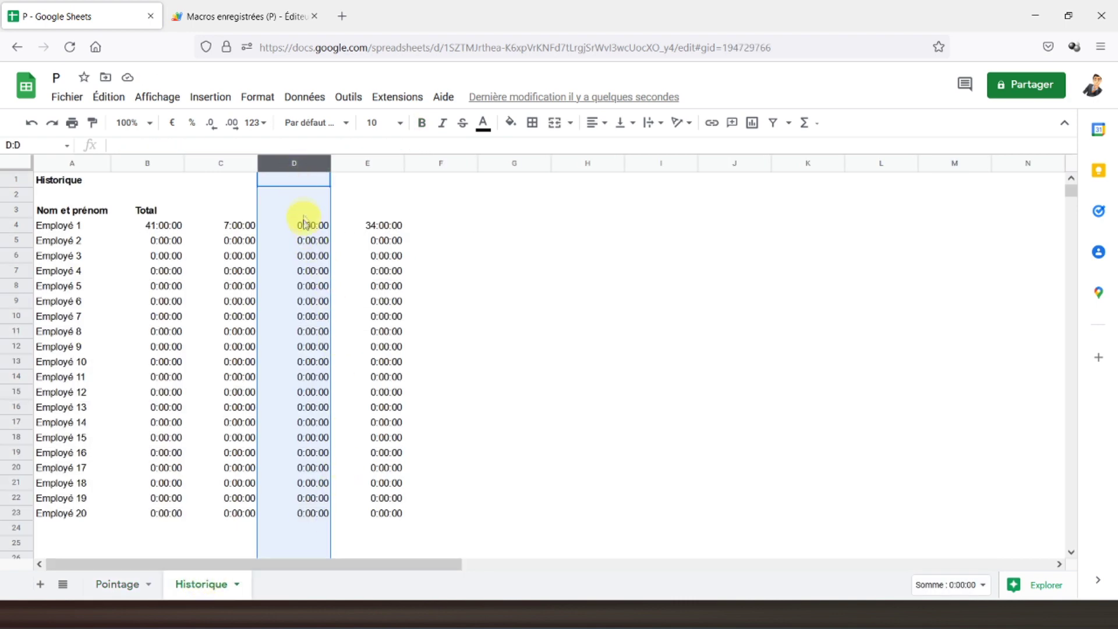
# Run the Valider button's macro again from the Pointage sheet and inspect the archived column D on Historique
pyautogui.click(122, 583)
pyautogui.moveTo(616, 569); pyautogui.dragTo(200, 570)
pyautogui.click(641, 197)
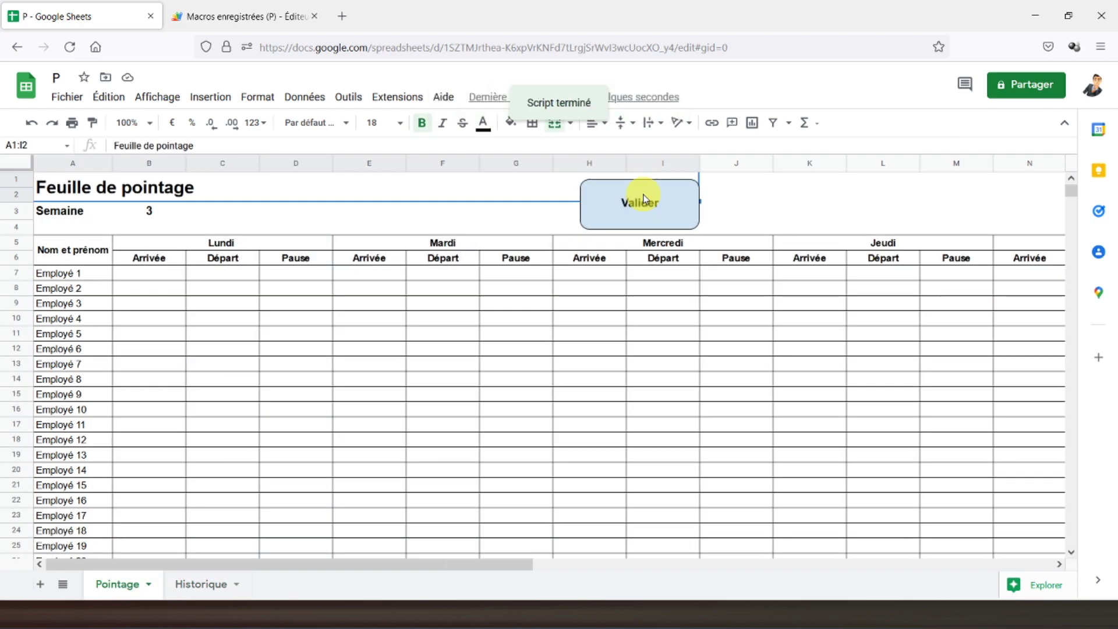
pyautogui.click(199, 585)
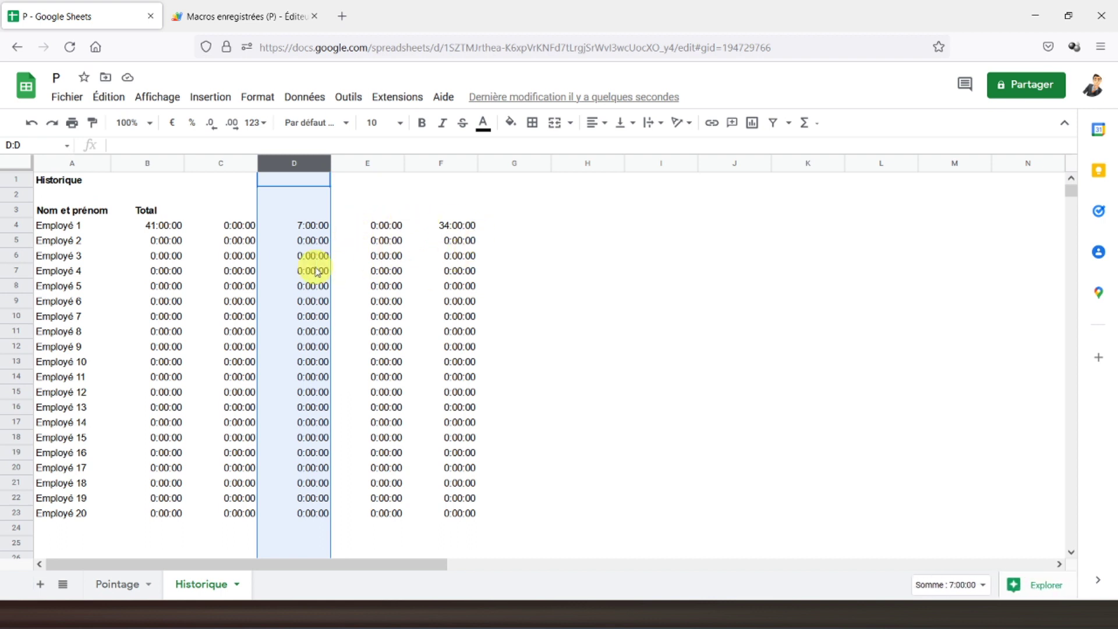
pyautogui.moveTo(323, 164); pyautogui.dragTo(295, 178)
pyautogui.click(305, 181)
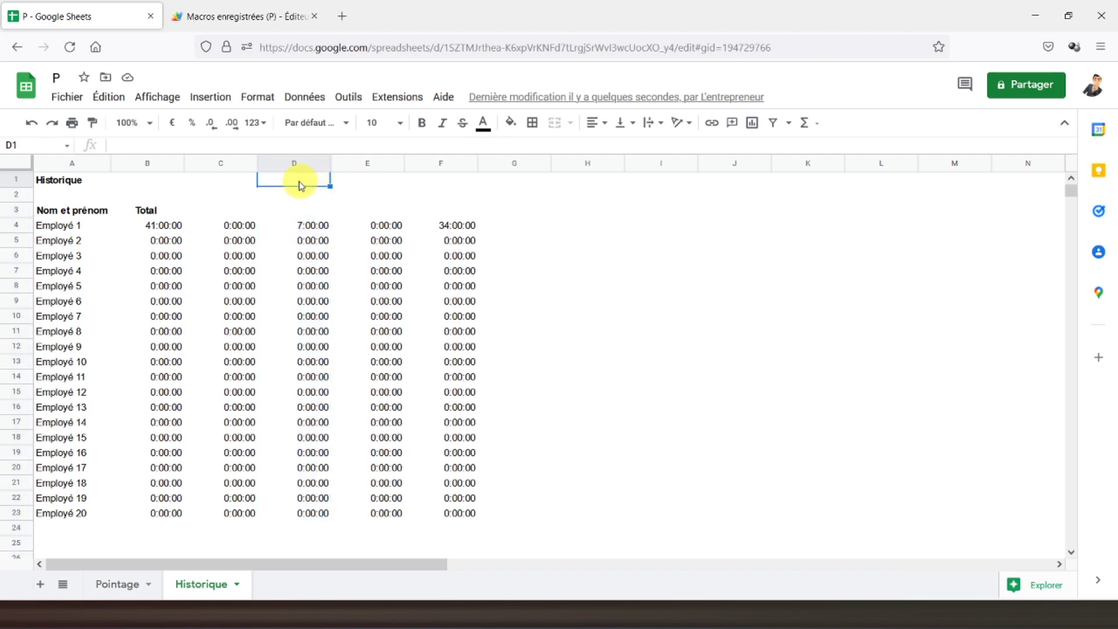
# Clear the archived figures in D2:F23 on the Historique sheet and return to the Pointage sheet
pyautogui.moveTo(299, 202)
pyautogui.mouseDown()
pyautogui.moveTo(432, 292)
pyautogui.moveTo(472, 520)
pyautogui.mouseUp()
pyautogui.press('Delete')
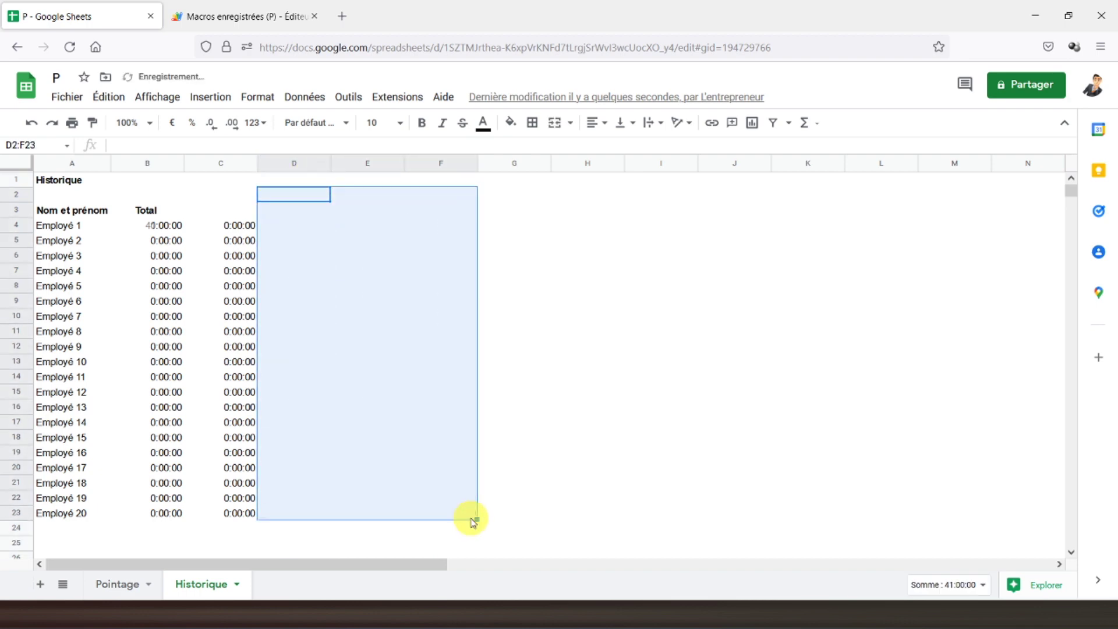
pyautogui.click(58, 184)
pyautogui.click(114, 583)
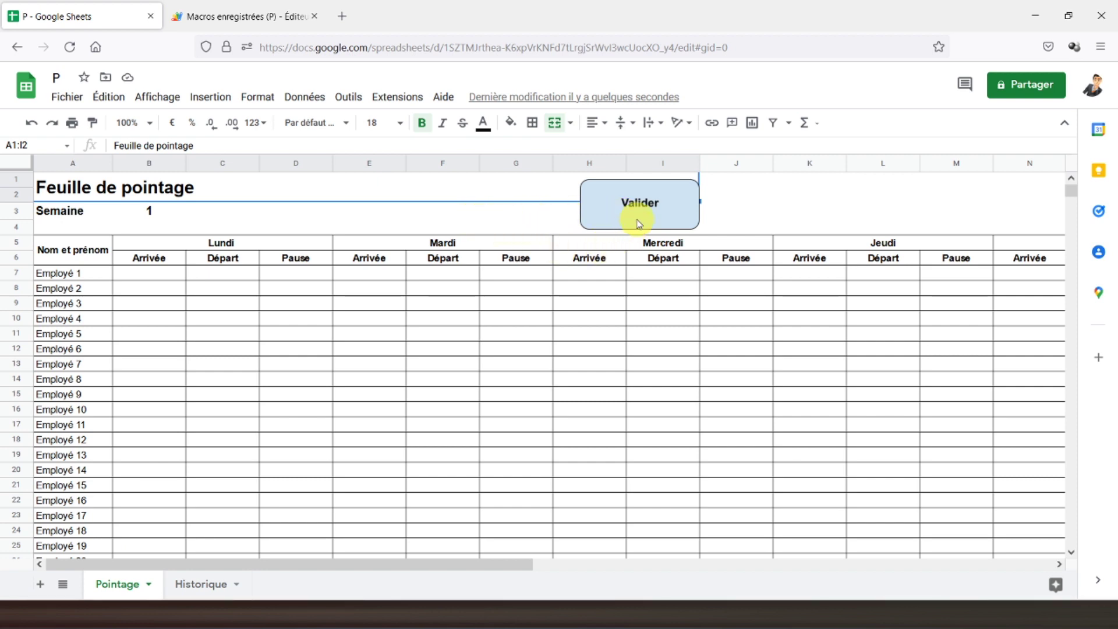
# In the Apps Script editor, add the line Browser.msgBox('Semaine validée') at the end of the Validation function
pyautogui.click(224, 15)
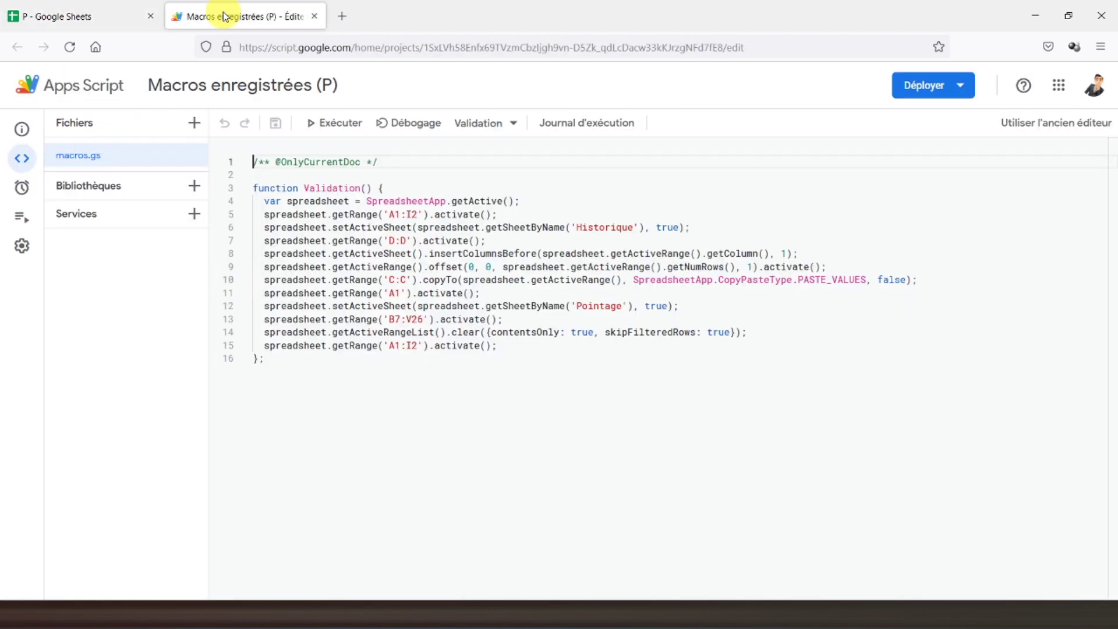
pyautogui.click(505, 345)
pyautogui.press('Return')
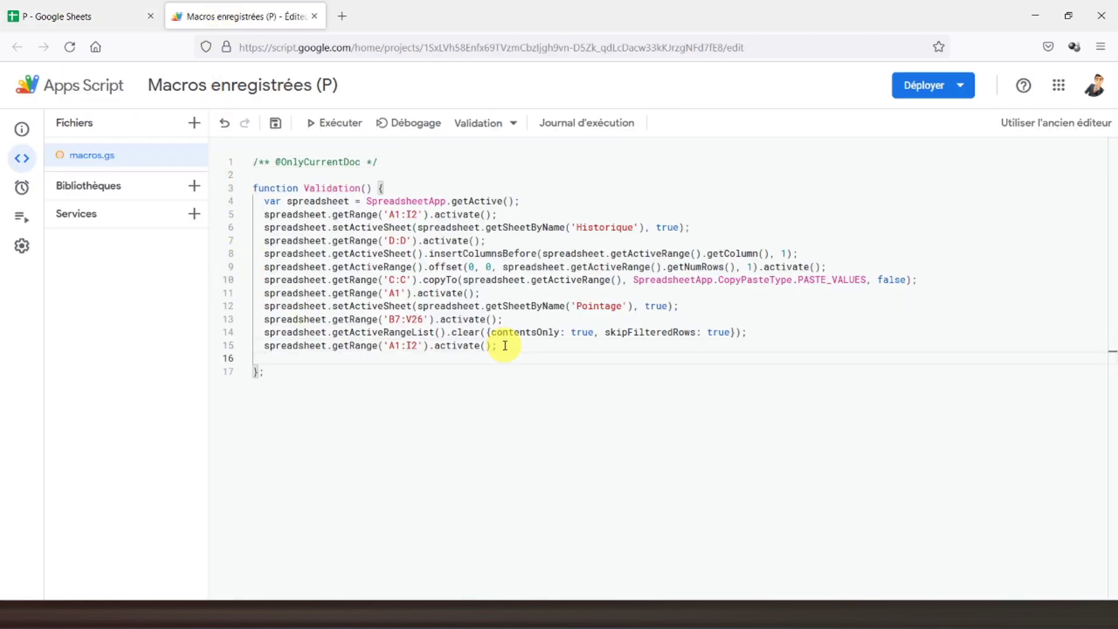
pyautogui.write('brow')
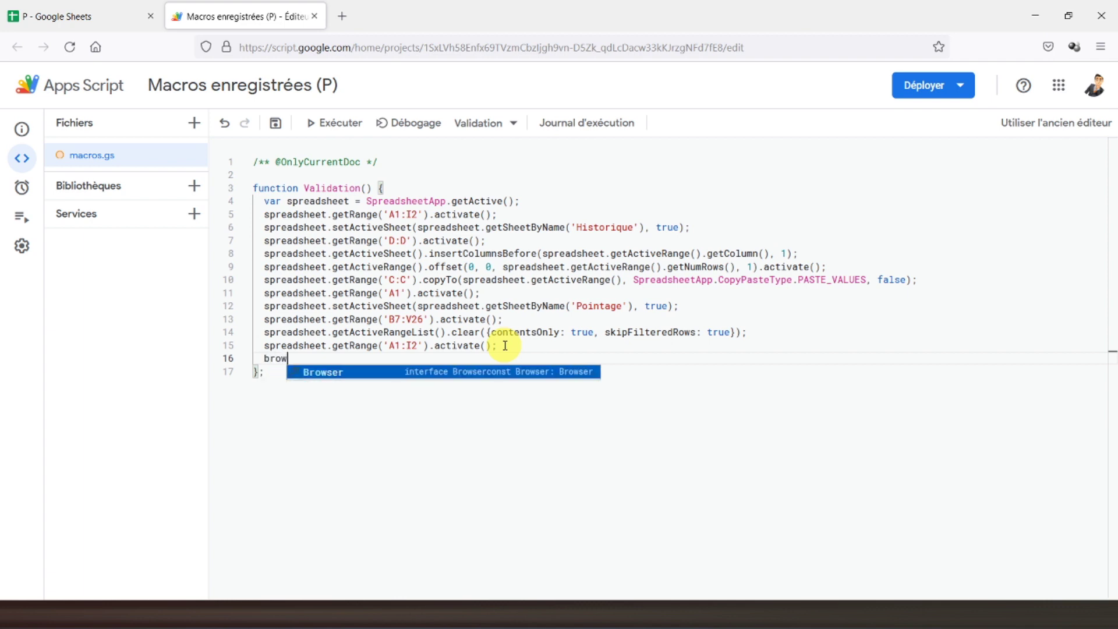
pyautogui.write('ser')
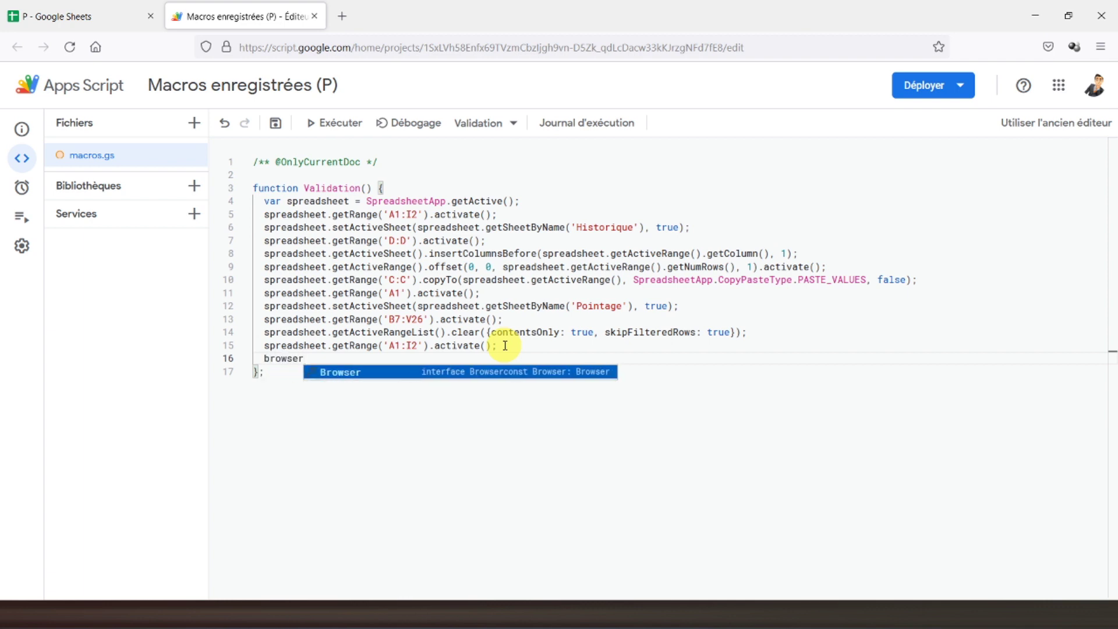
pyautogui.click(430, 376)
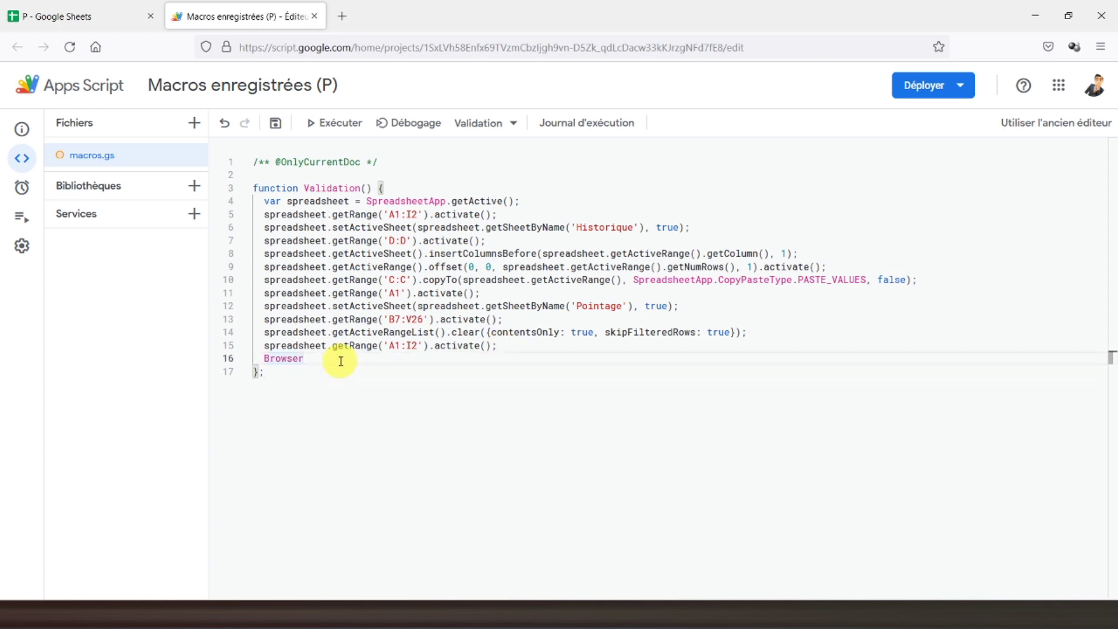
pyautogui.write('.')
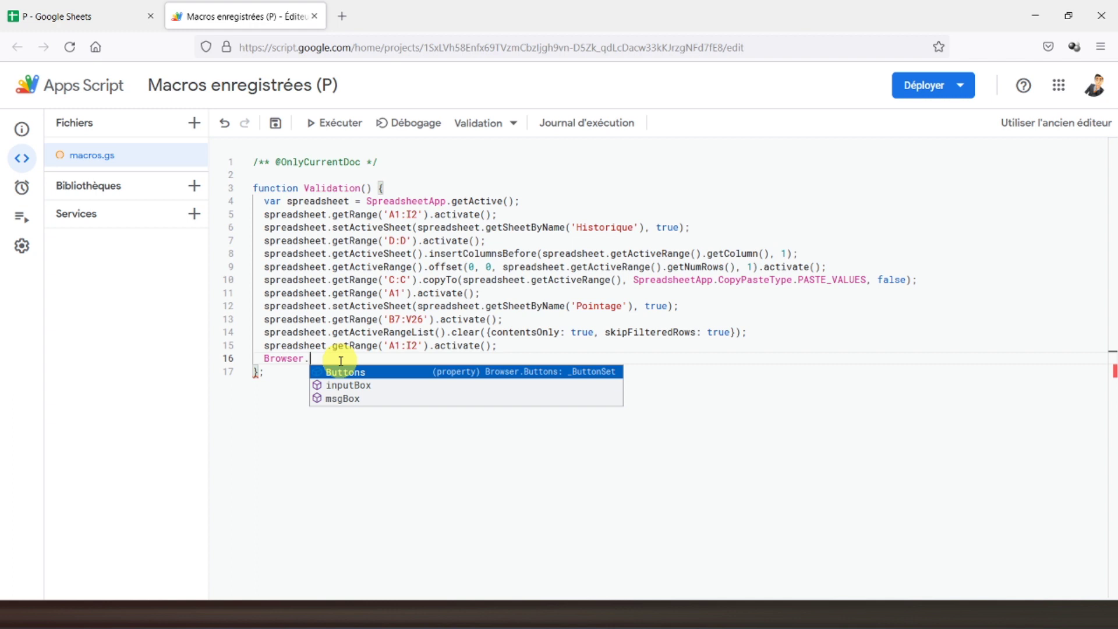
pyautogui.click(344, 399)
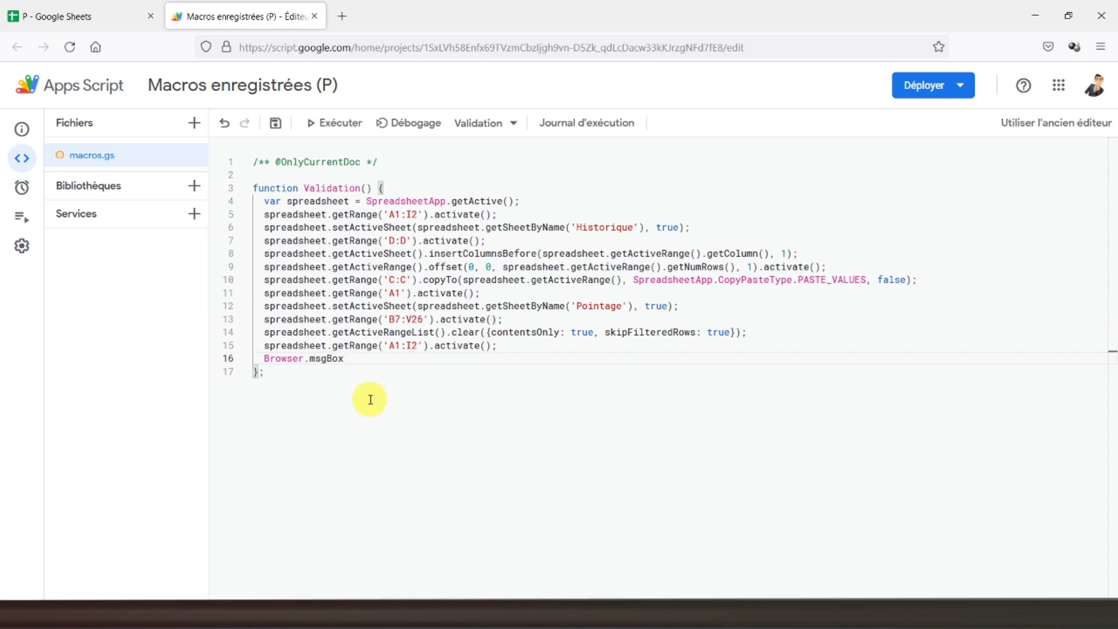
pyautogui.write('(')
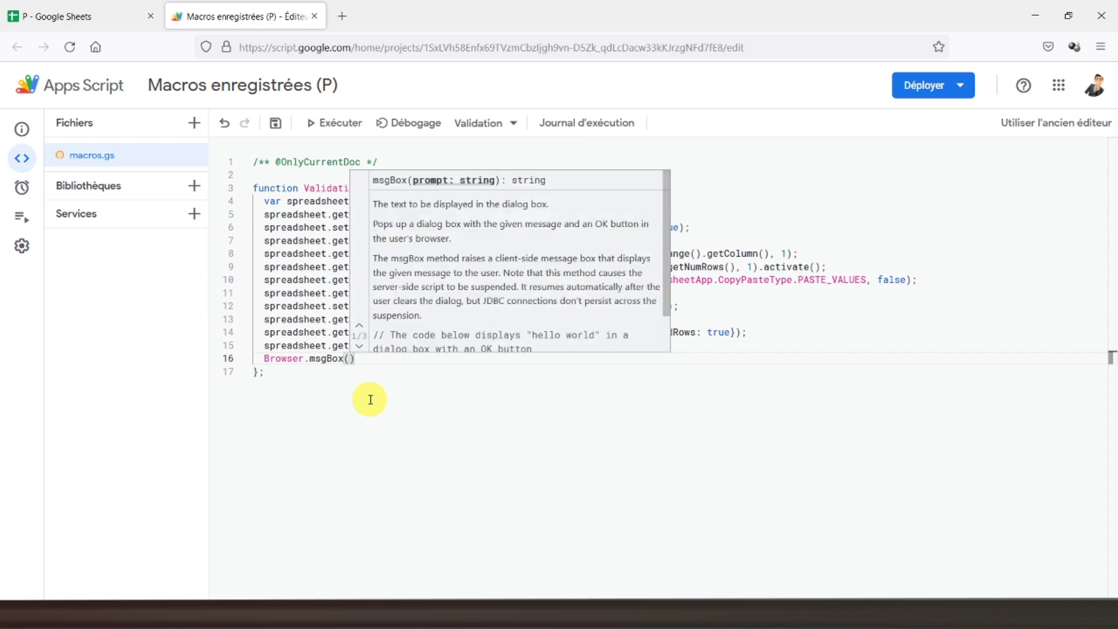
pyautogui.write("'")
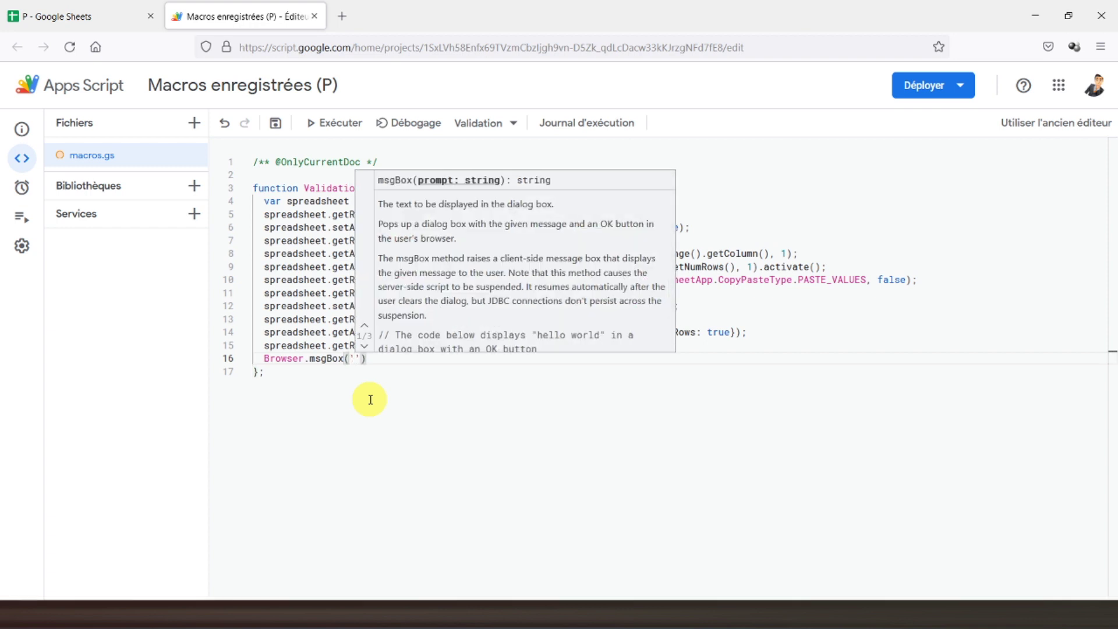
pyautogui.write('Semaine v')
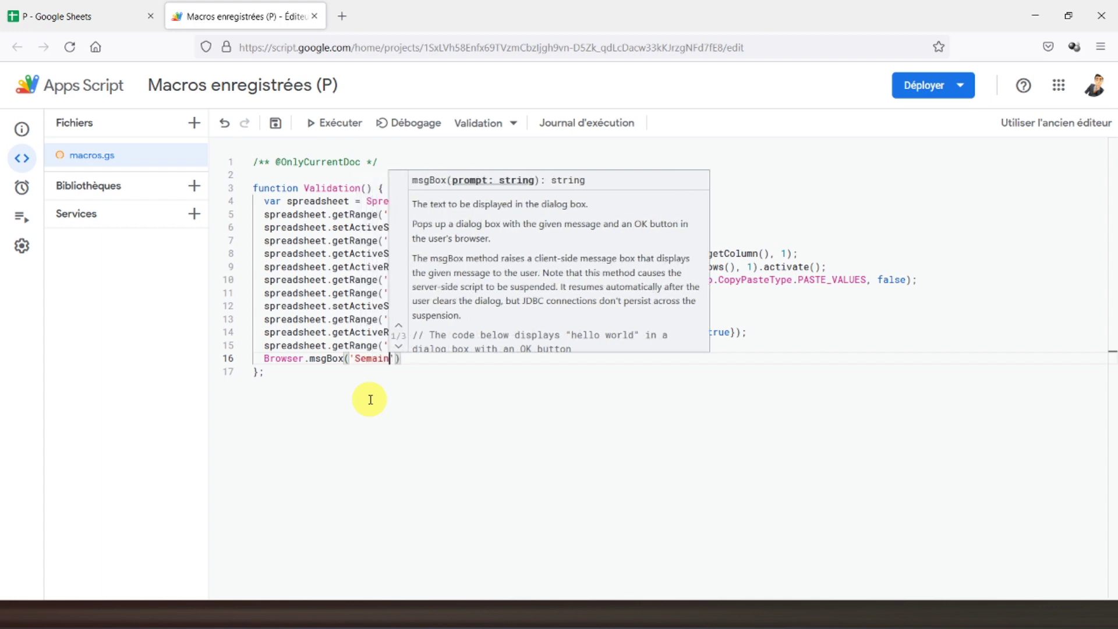
pyautogui.write('alidée')
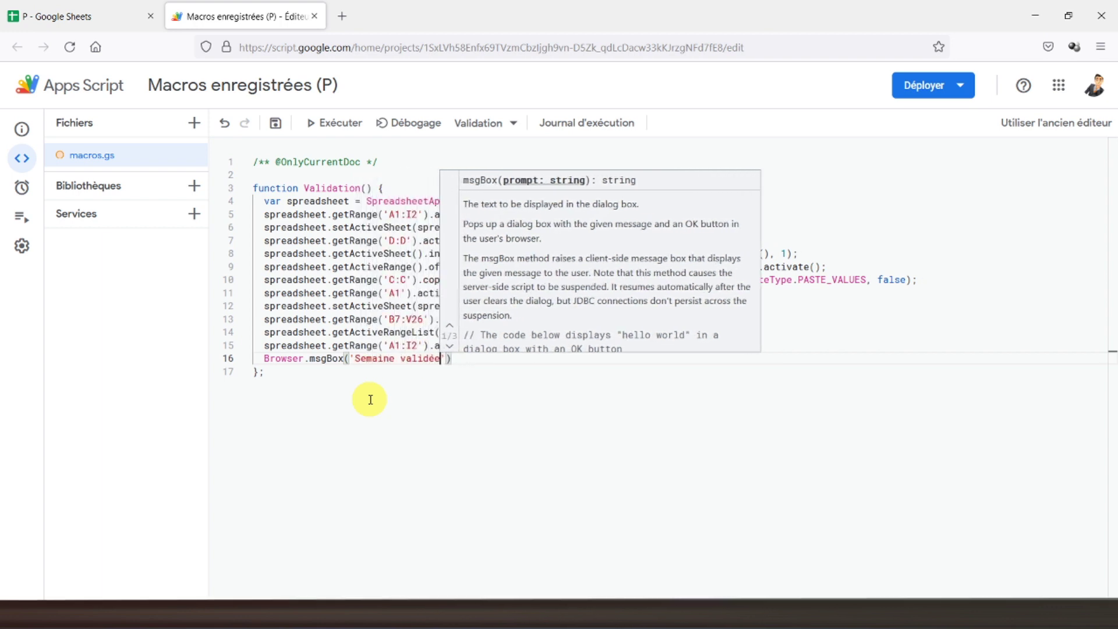
pyautogui.click(381, 227)
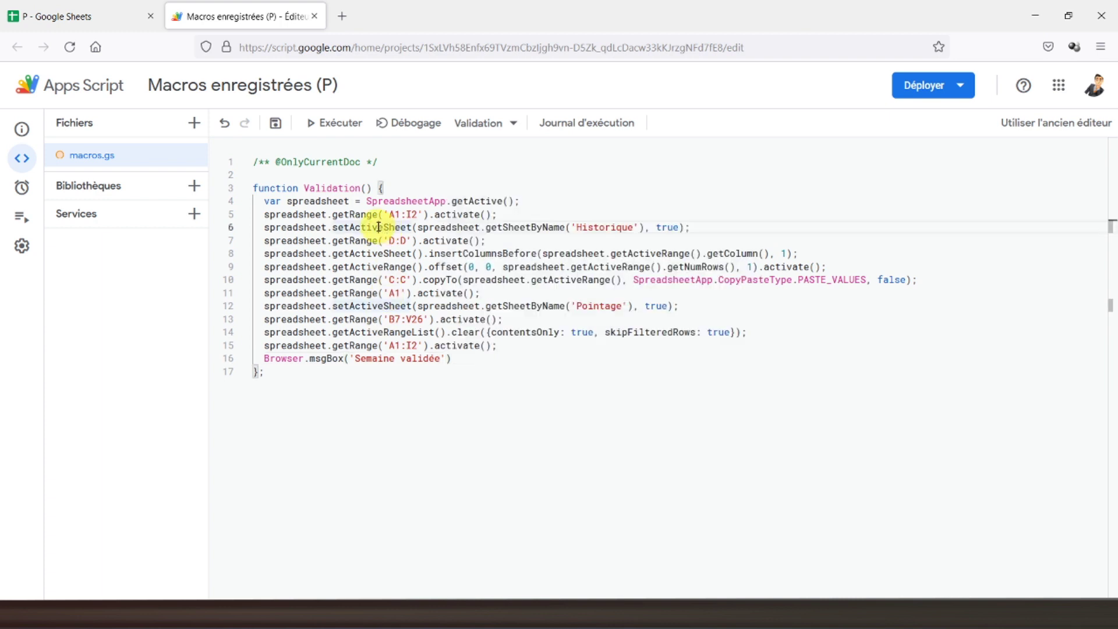
# Run the Validation function from the script editor, acknowledge its message in the spreadsheet, and check the execution log
pyautogui.click(341, 124)
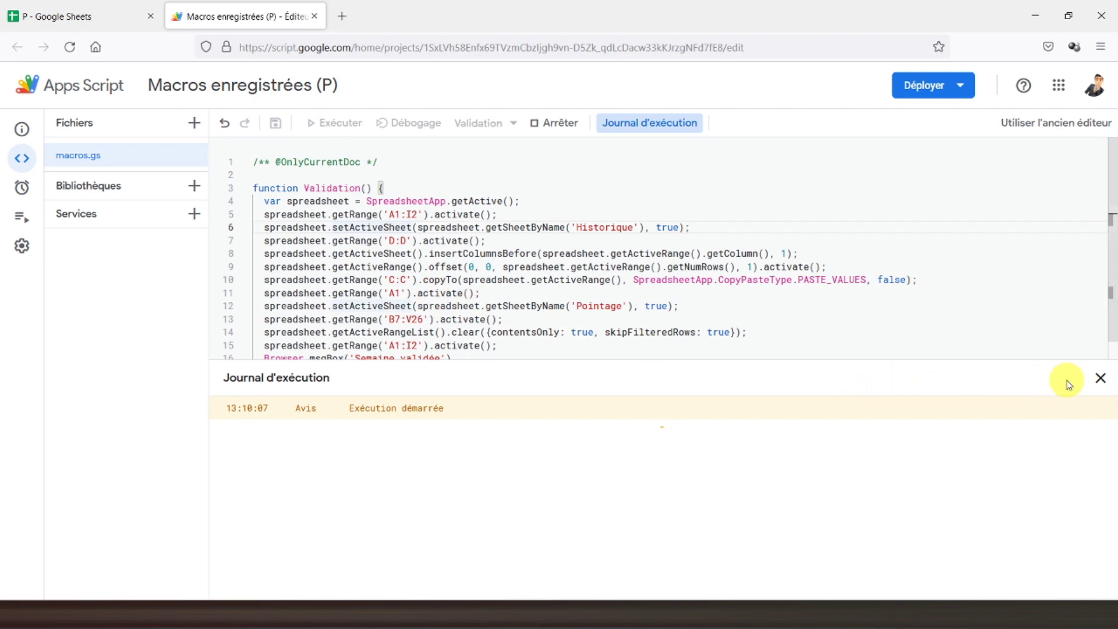
pyautogui.scroll(-1, 559, 256)
pyautogui.scroll(1, 510, 290)
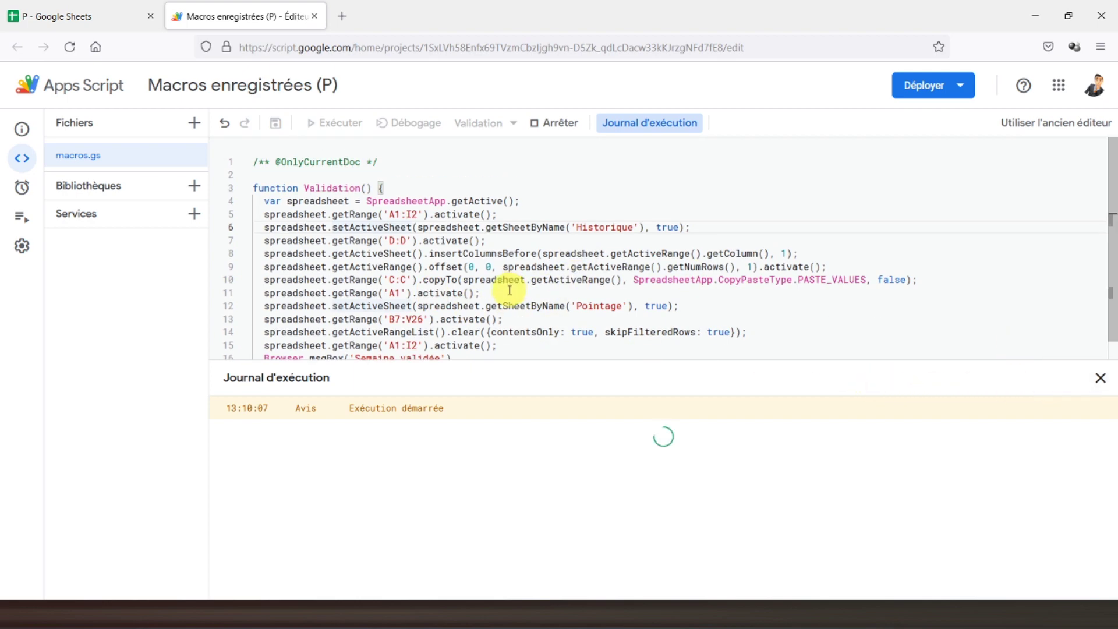
pyautogui.click(259, 167)
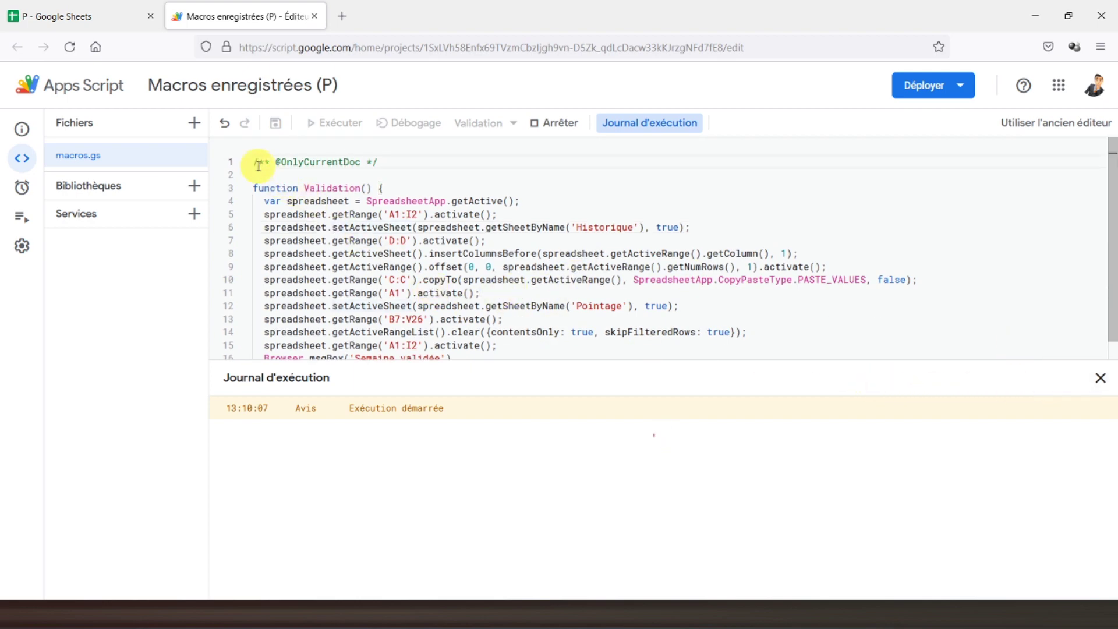
pyautogui.click(93, 16)
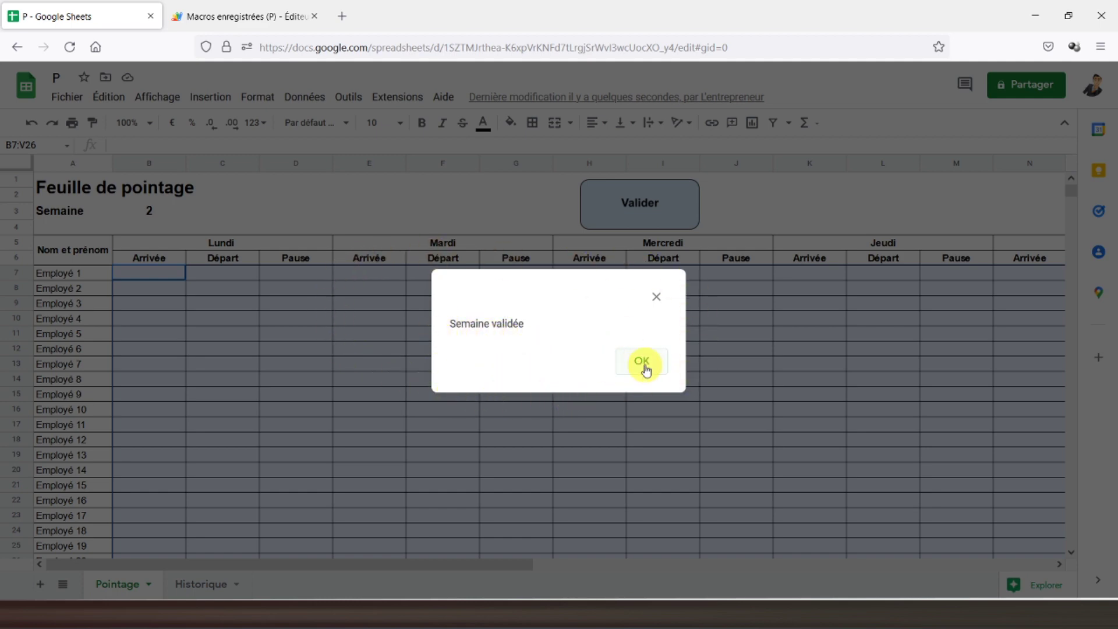
pyautogui.click(262, 16)
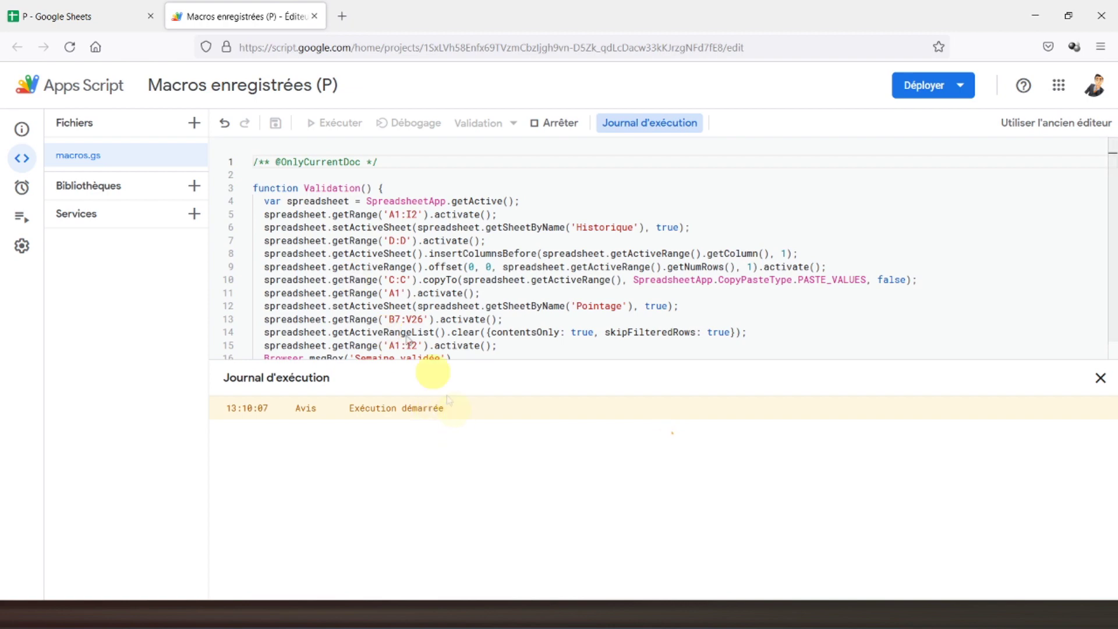
pyautogui.click(114, 19)
pyautogui.click(641, 364)
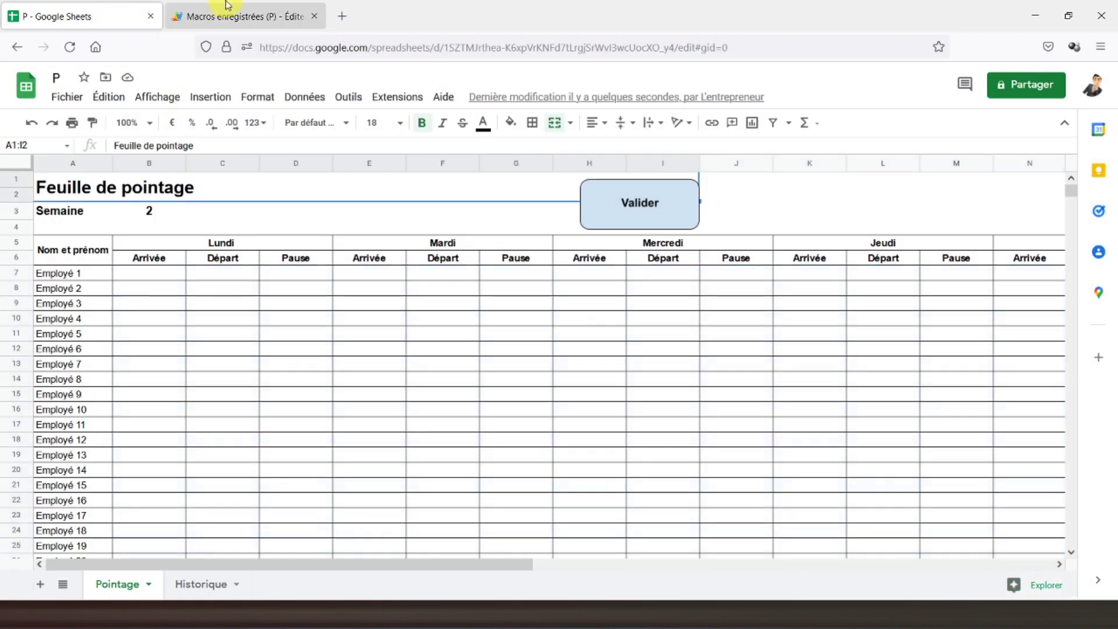
pyautogui.click(212, 14)
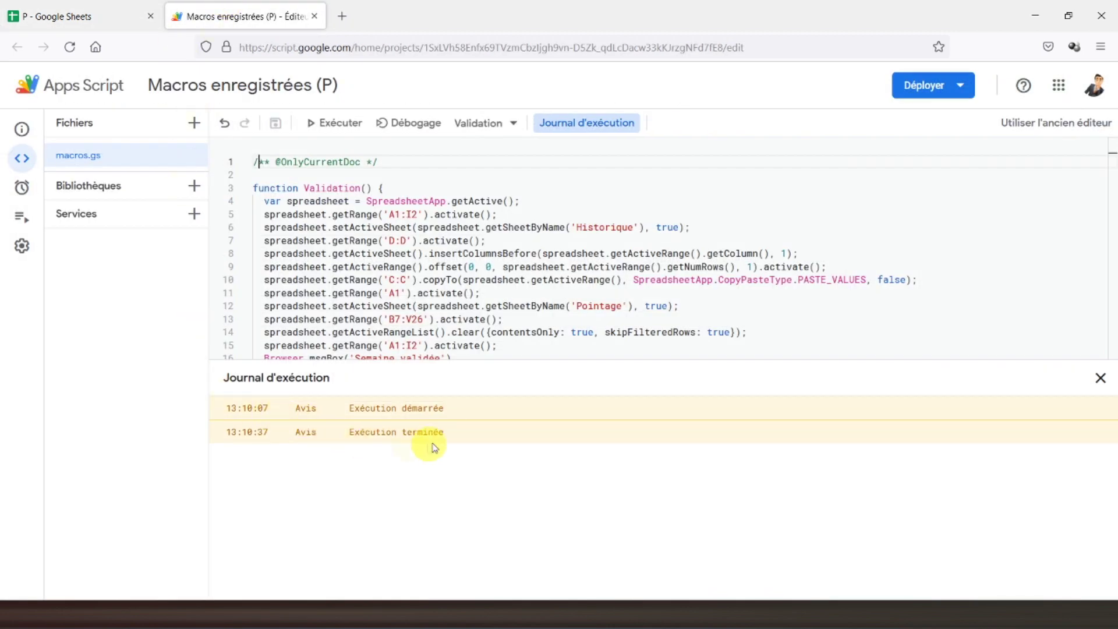
# Back in the spreadsheet, clear the test values archived in column D of the Historique sheet
pyautogui.click(82, 16)
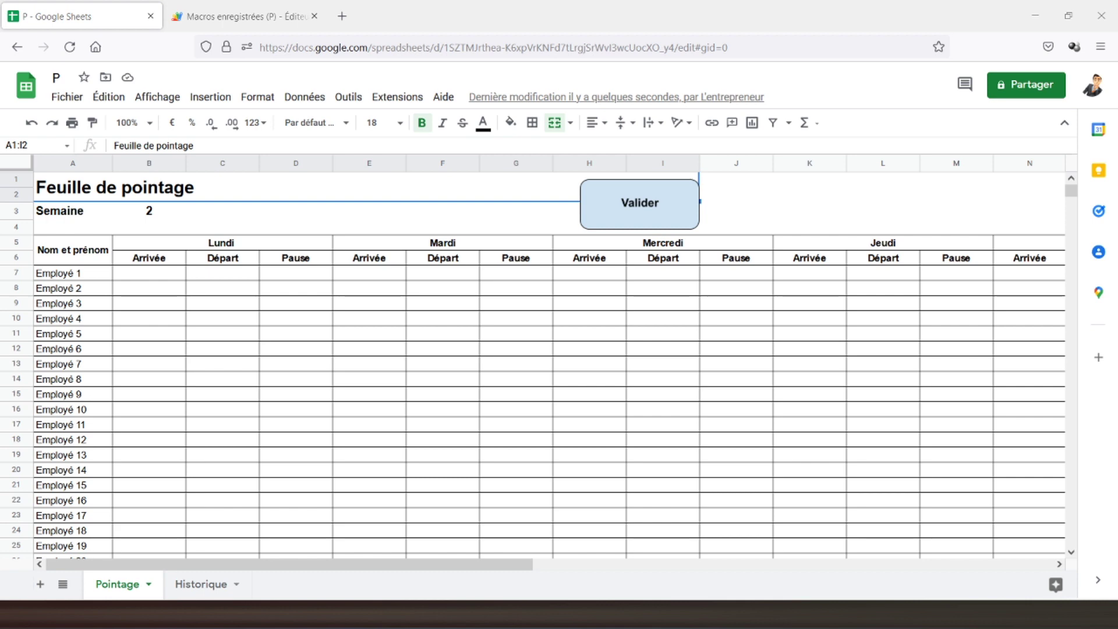
pyautogui.click(200, 584)
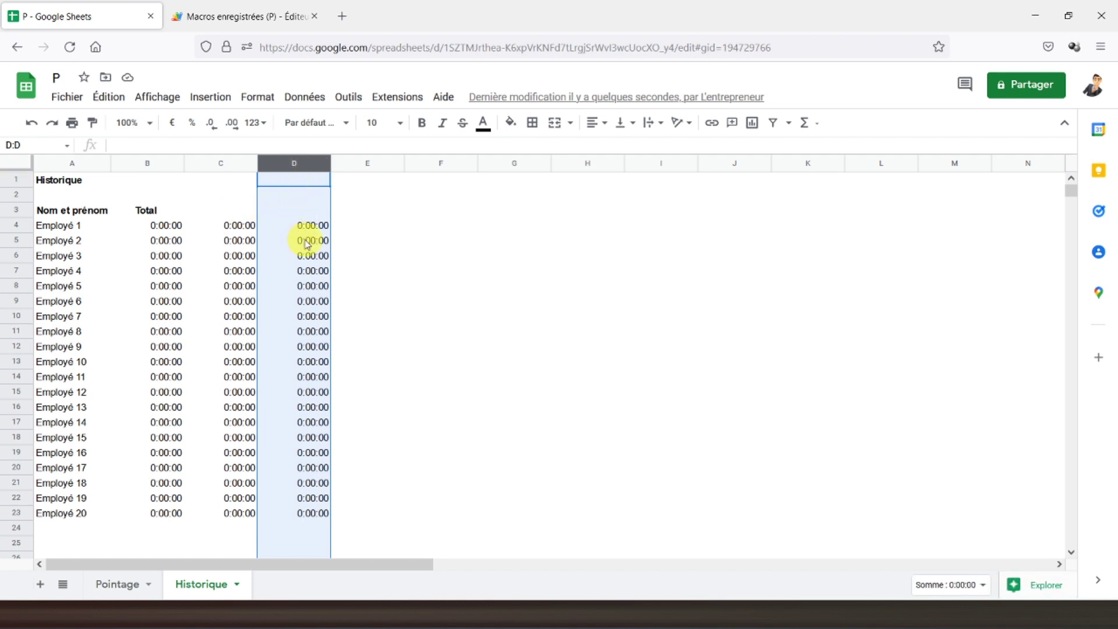
pyautogui.press('Delete')
pyautogui.click(58, 180)
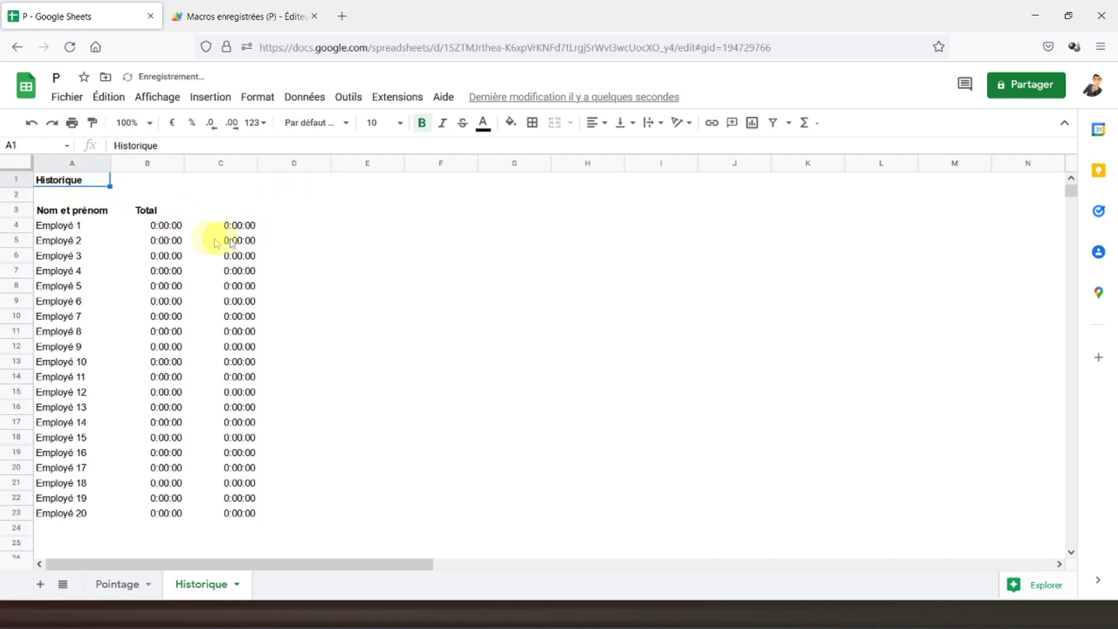
# In cell C3 of Historique, enter the week heading formula =CONCATENER(Pointage!A3;" ";Pointage!B3)
pyautogui.click(239, 213)
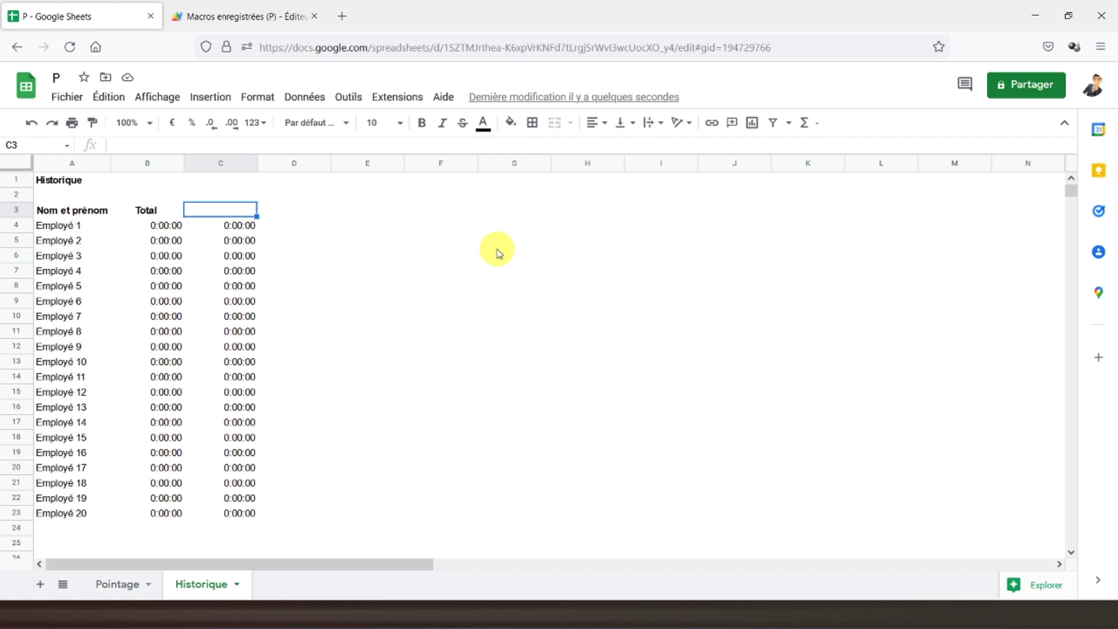
pyautogui.write('=conca')
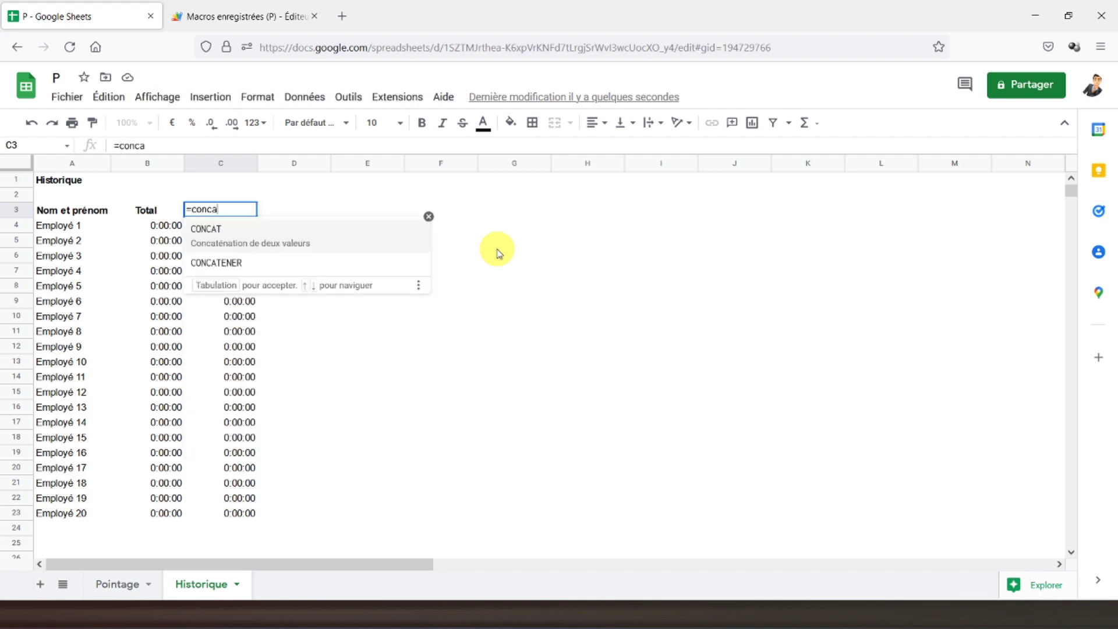
pyautogui.click(259, 263)
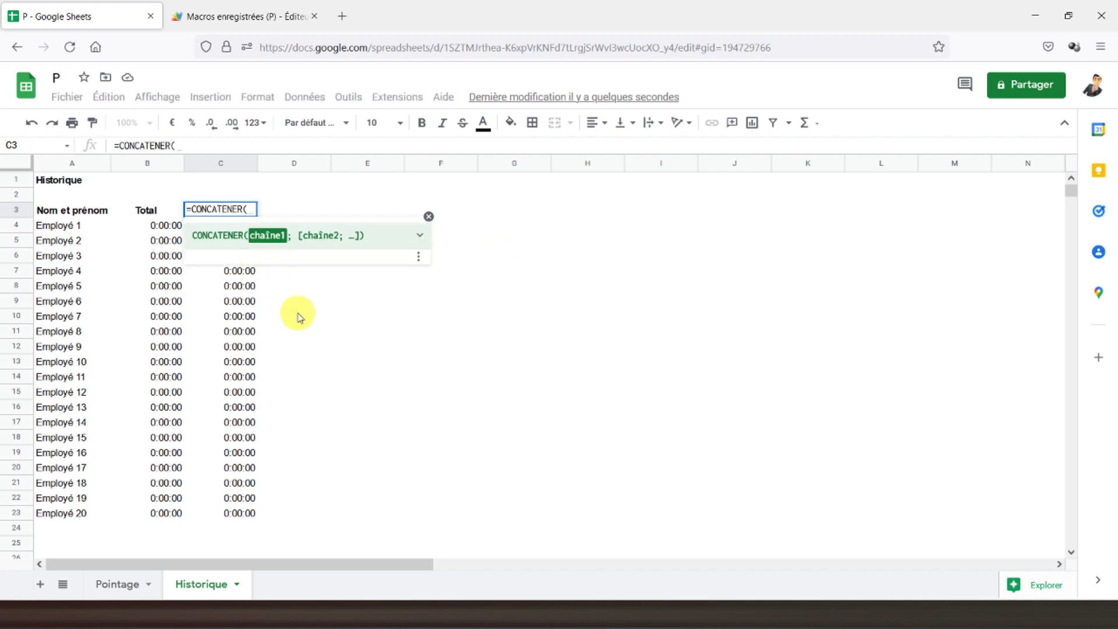
pyautogui.click(130, 592)
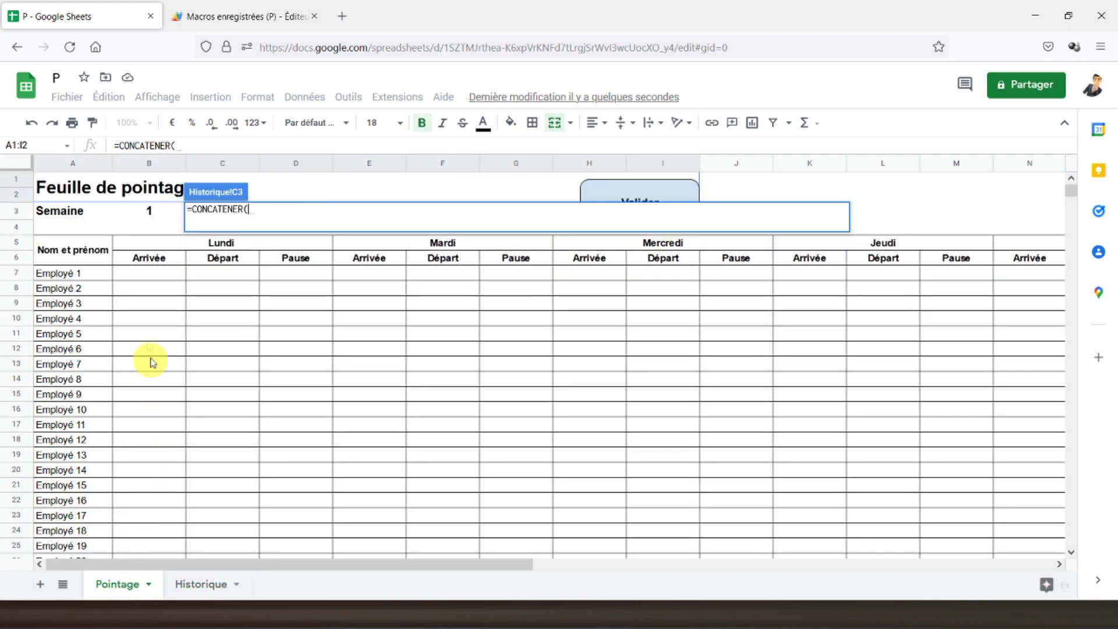
pyautogui.click(66, 216)
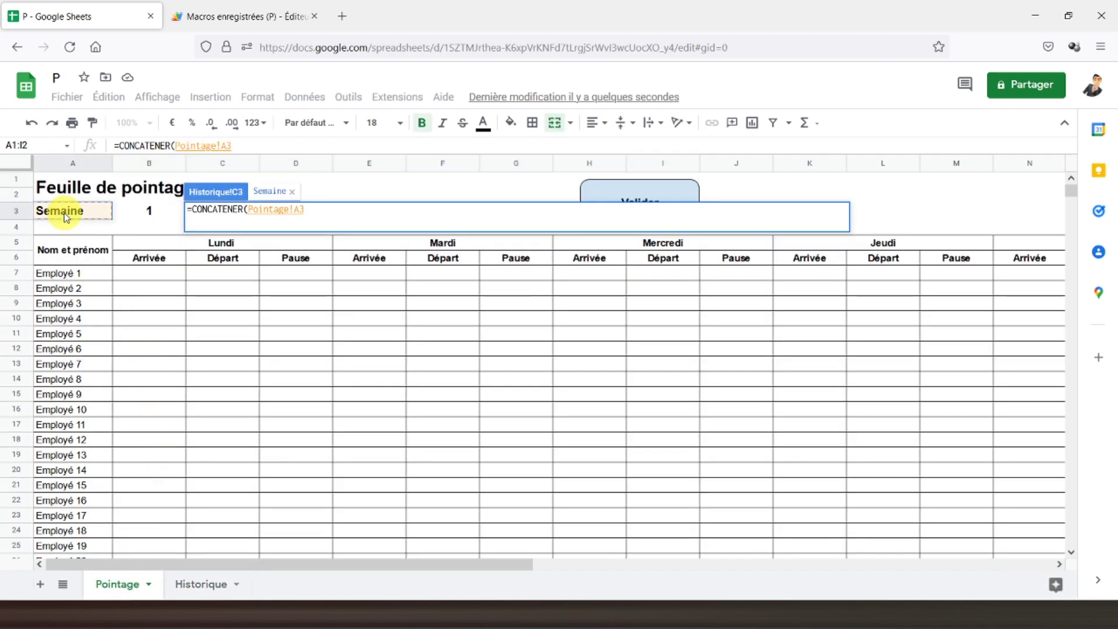
pyautogui.write(';"')
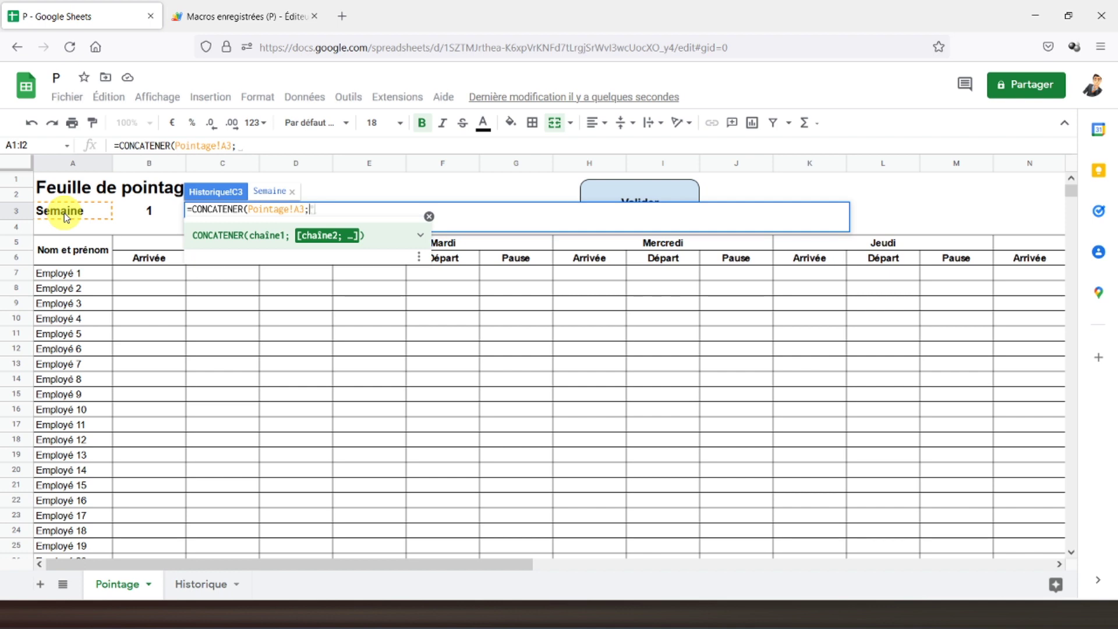
pyautogui.write(' "')
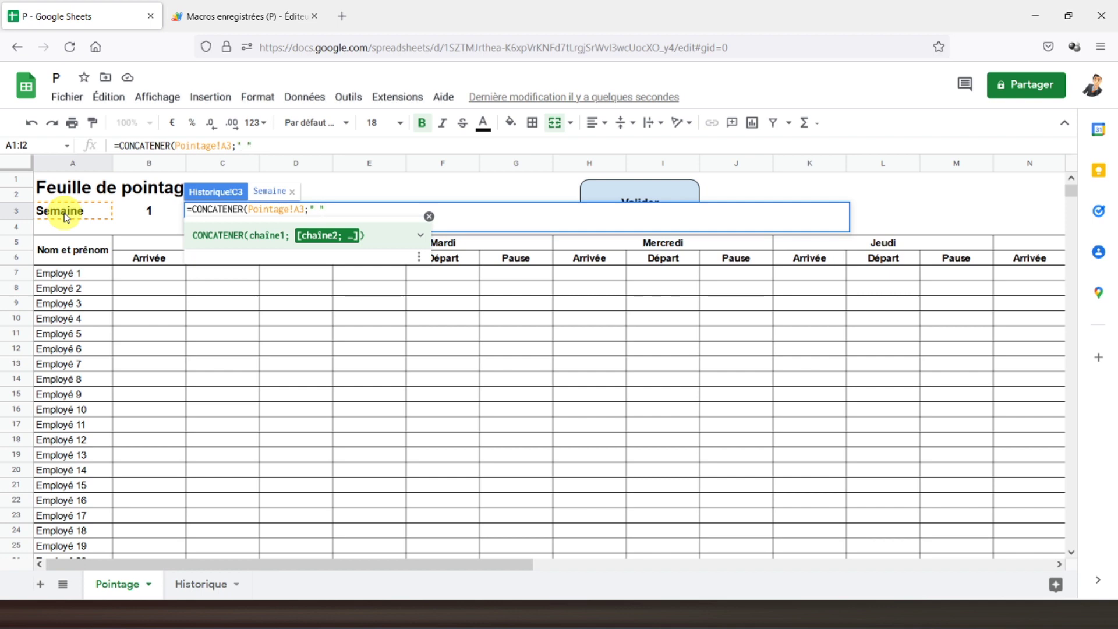
pyautogui.write(';')
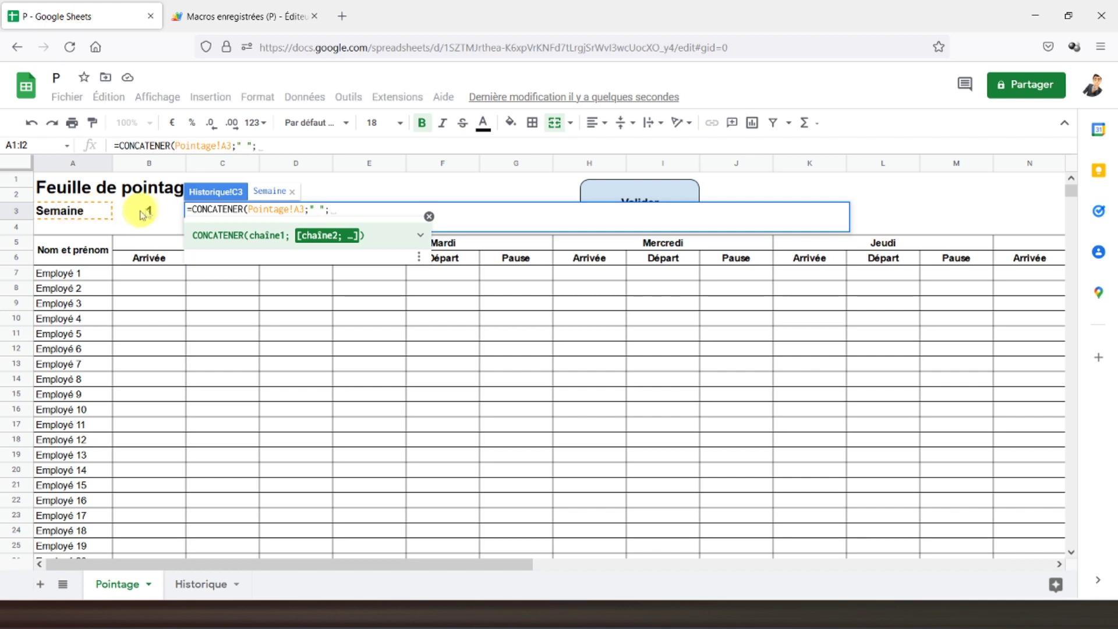
pyautogui.click(150, 213)
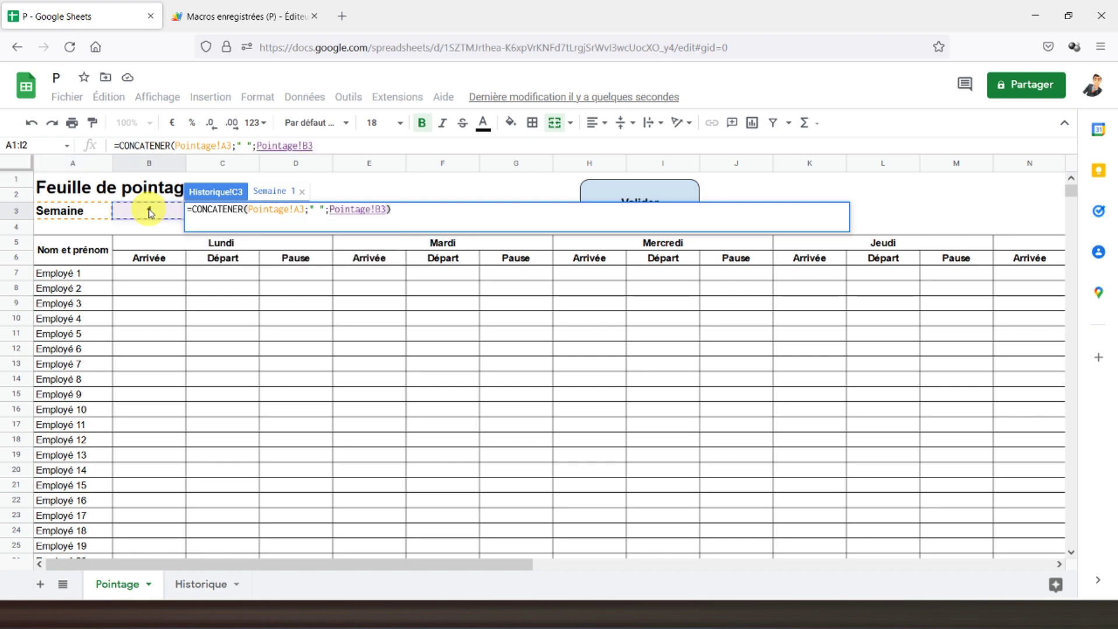
pyautogui.press('Return')
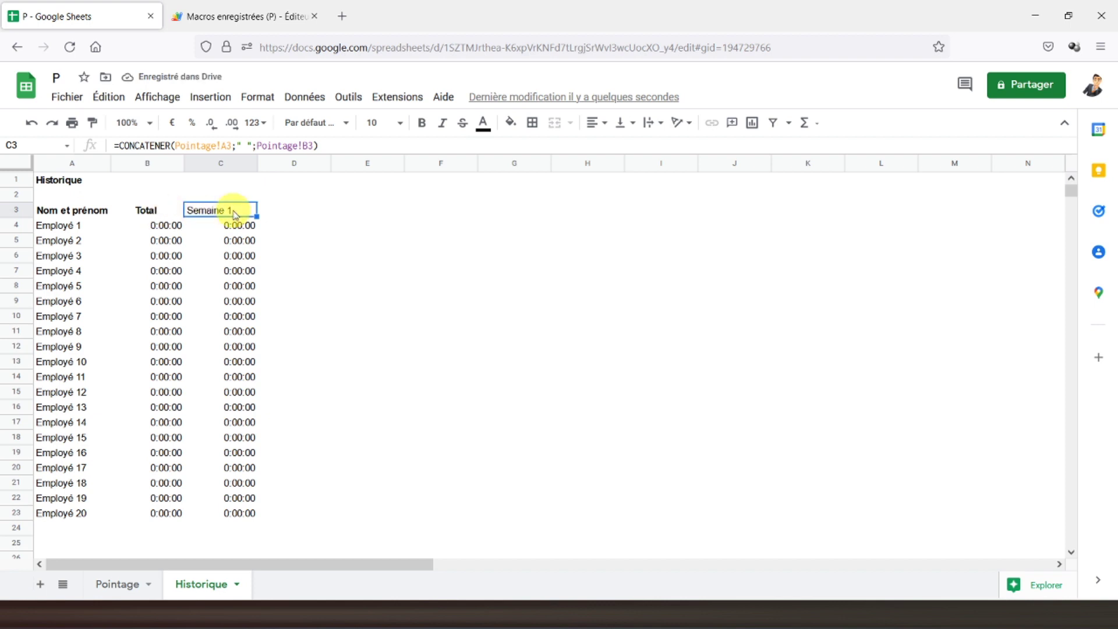
# Center the headings in row 3 of the Historique sheet and make them all bold
pyautogui.click(17, 211)
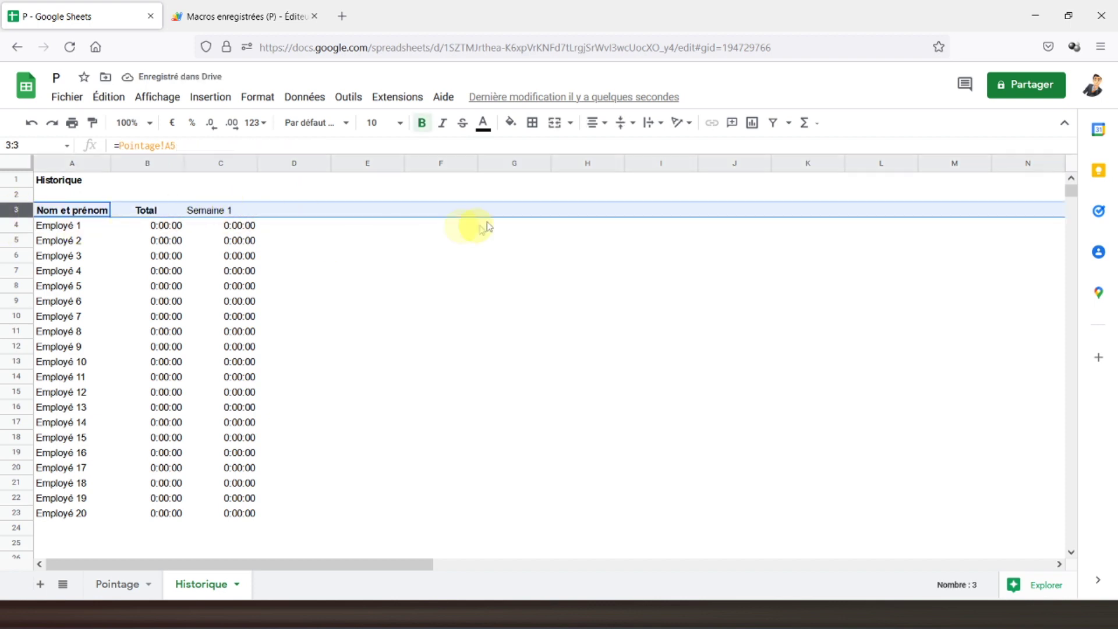
pyautogui.click(602, 124)
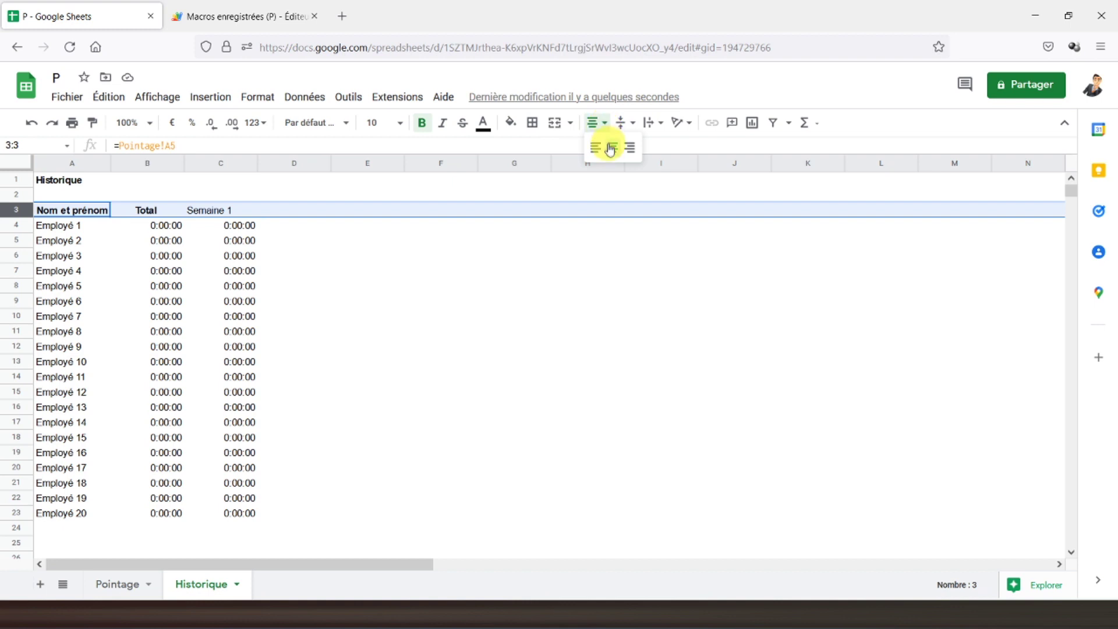
pyautogui.click(613, 147)
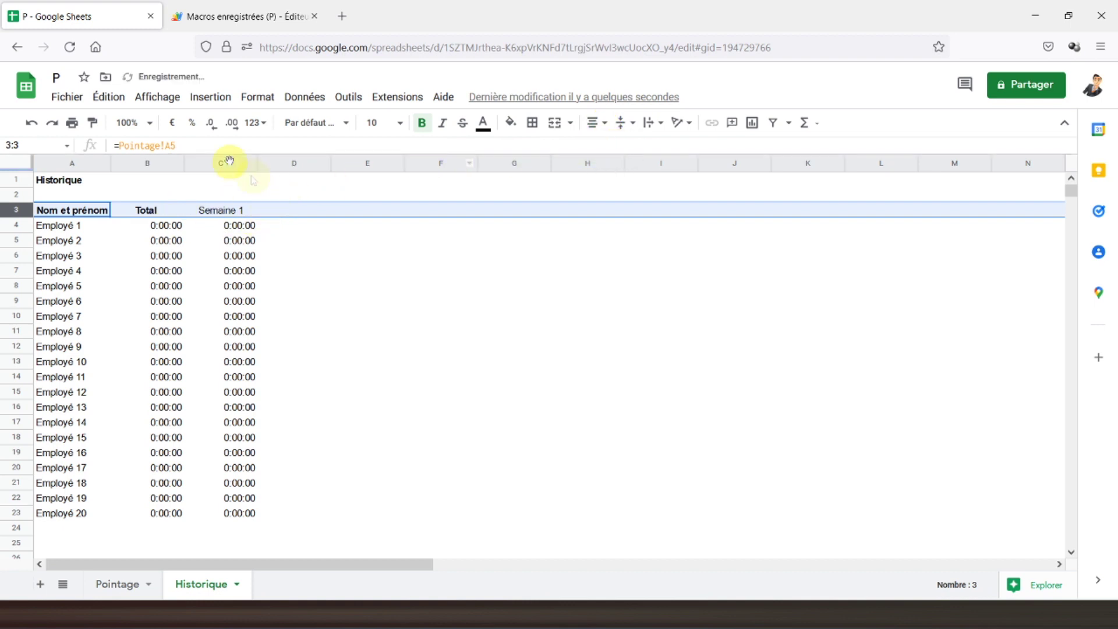
pyautogui.click(423, 123)
pyautogui.click(422, 125)
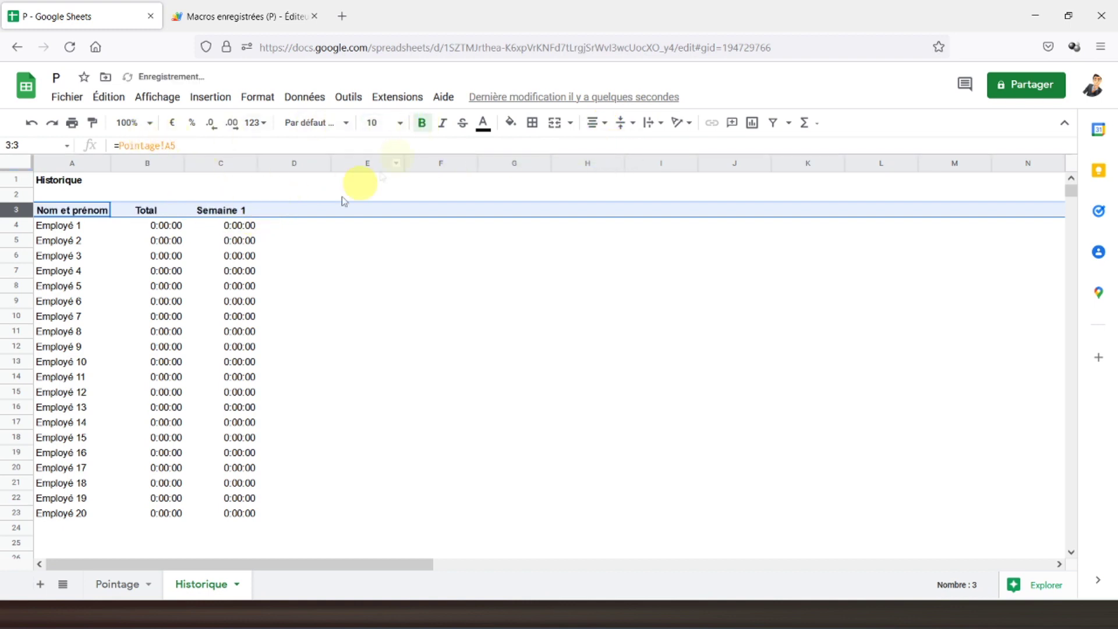
pyautogui.click(57, 180)
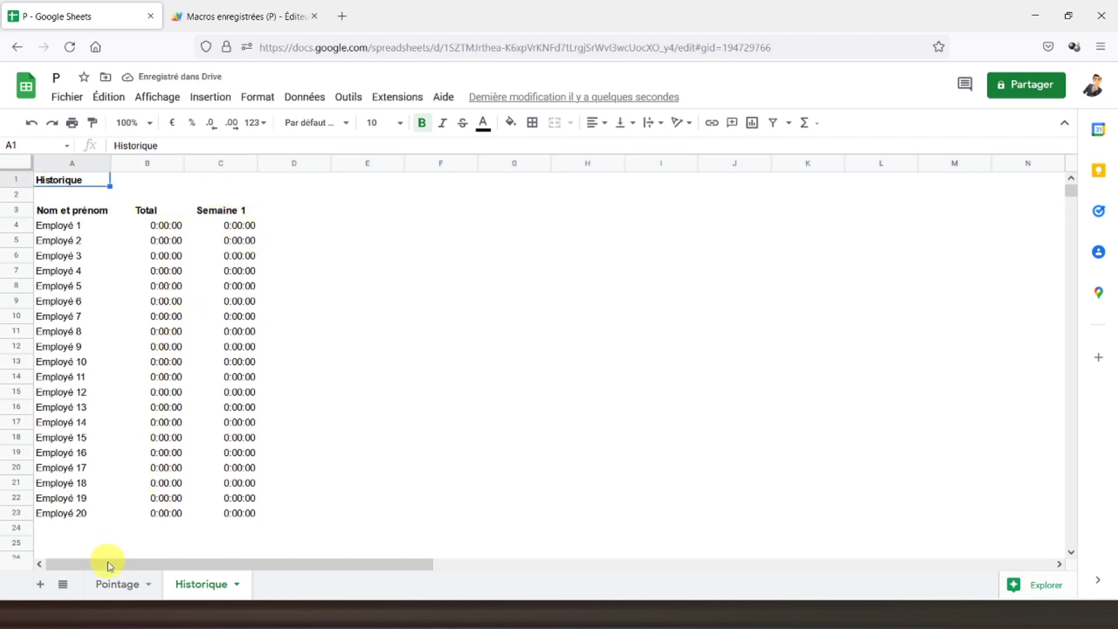
# Run the Valider macro from the Pointage sheet for week 1, acknowledge its message, and check the archived column in Historique
pyautogui.click(117, 584)
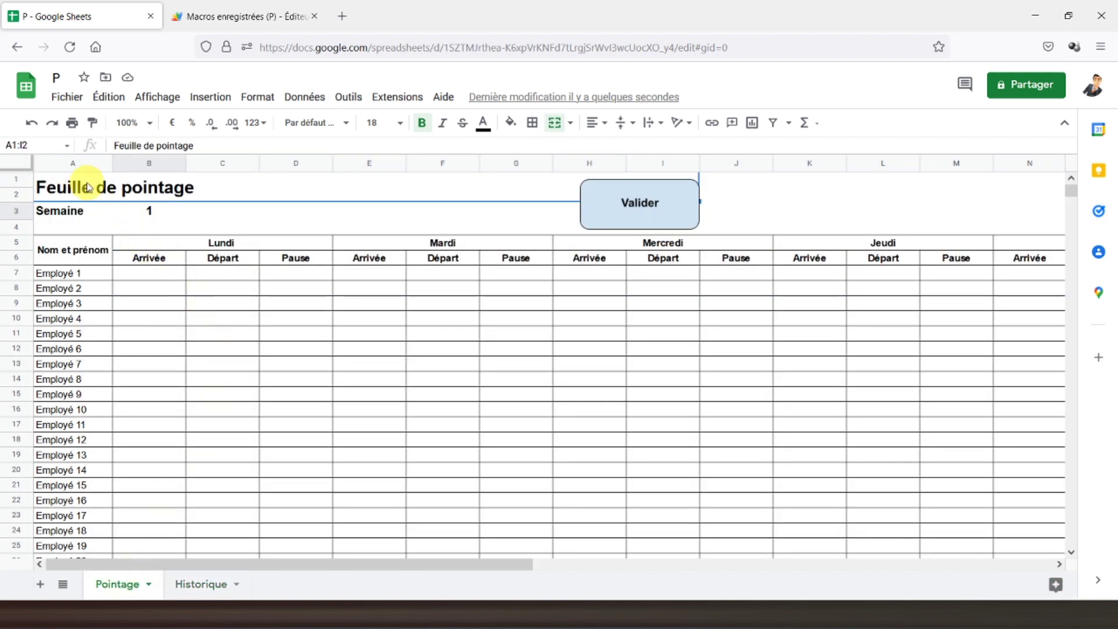
pyautogui.click(630, 220)
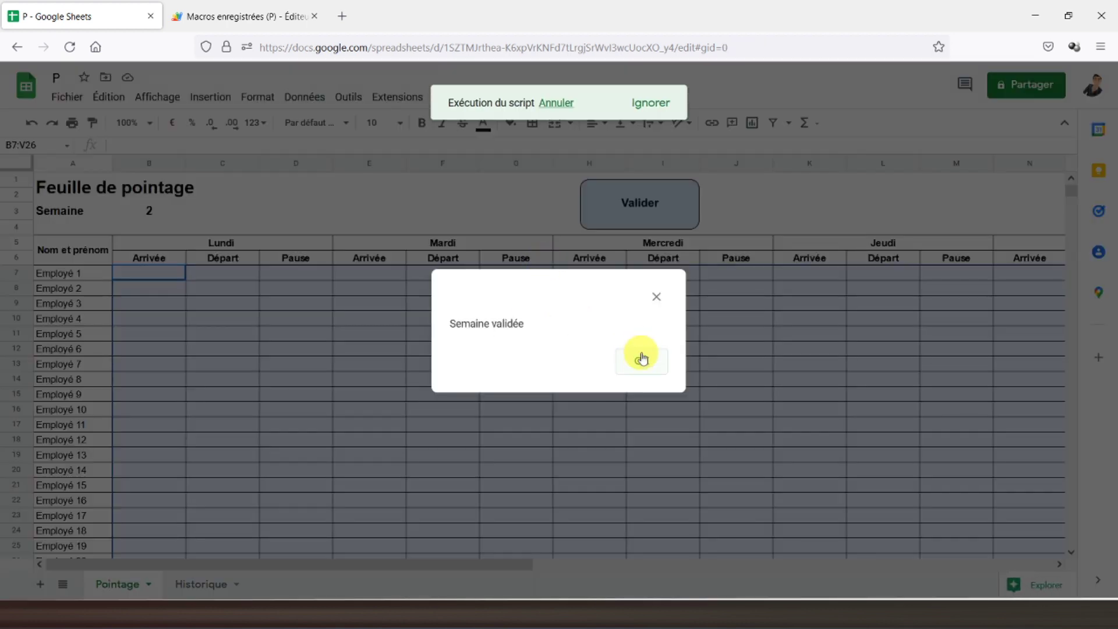
pyautogui.click(641, 360)
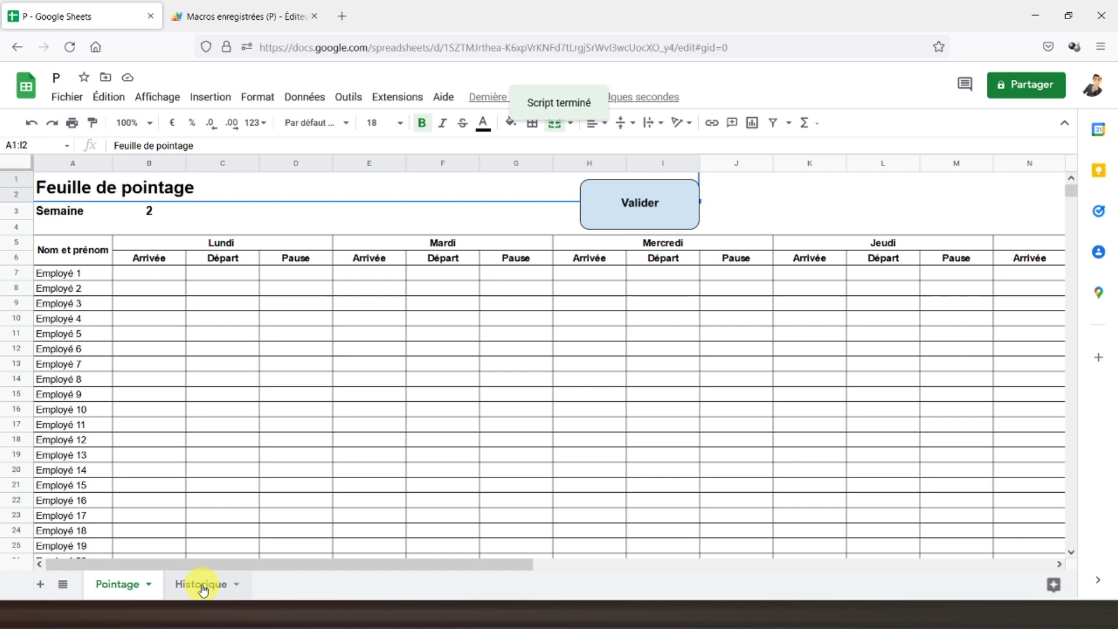
pyautogui.click(201, 584)
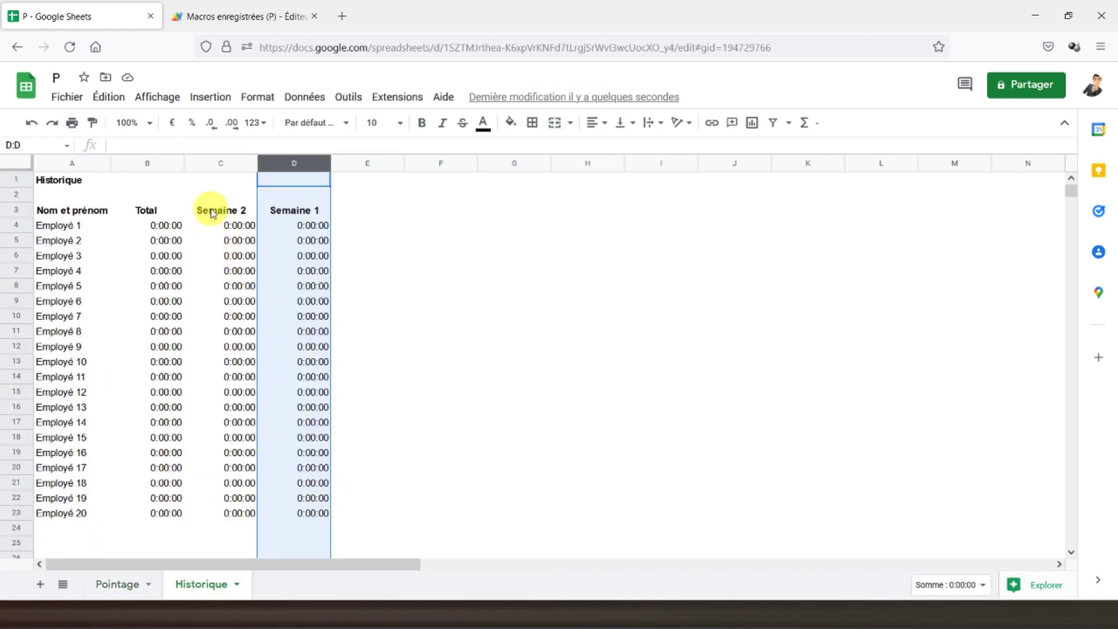
# Validate week 2 from the Pointage sheet, dismiss the confirmation message, and review the week columns in Historique
pyautogui.click(121, 584)
pyautogui.click(632, 219)
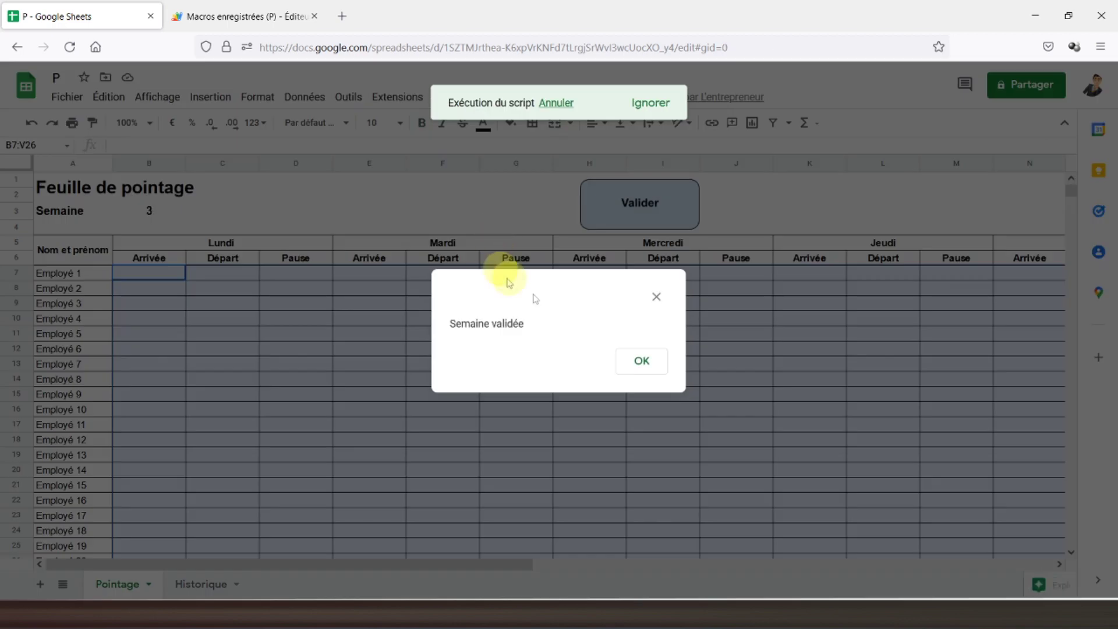
pyautogui.click(639, 361)
pyautogui.click(197, 584)
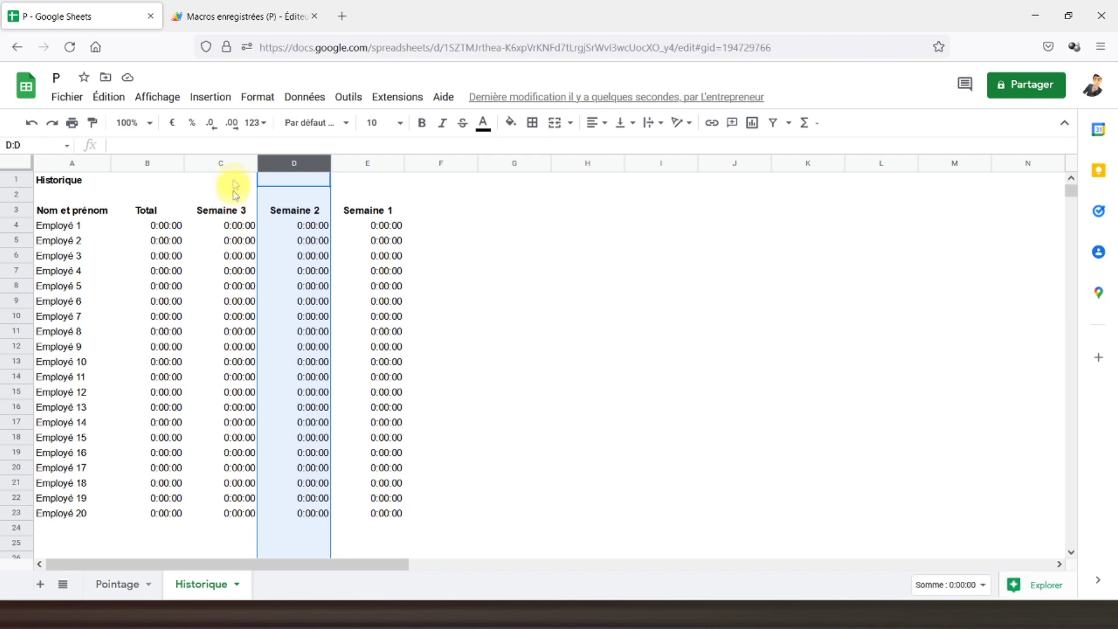
pyautogui.click(46, 183)
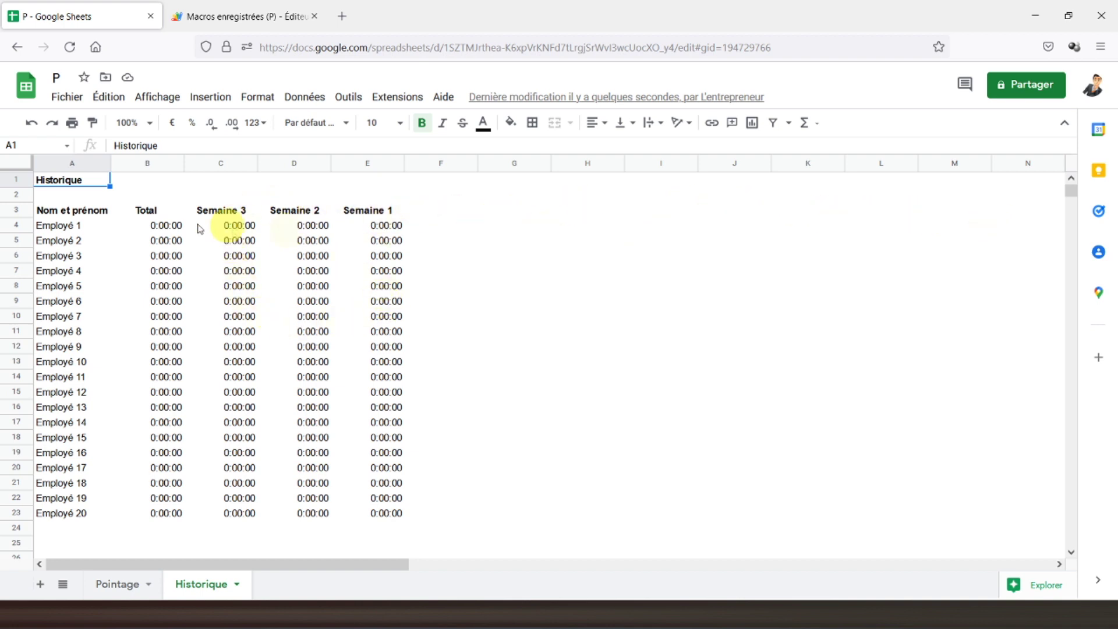
# Inspect the Total formulas for several employees in column B of Historique, and return to the Pointage sheet
pyautogui.click(165, 225)
pyautogui.click(169, 254)
pyautogui.click(162, 317)
pyautogui.click(166, 377)
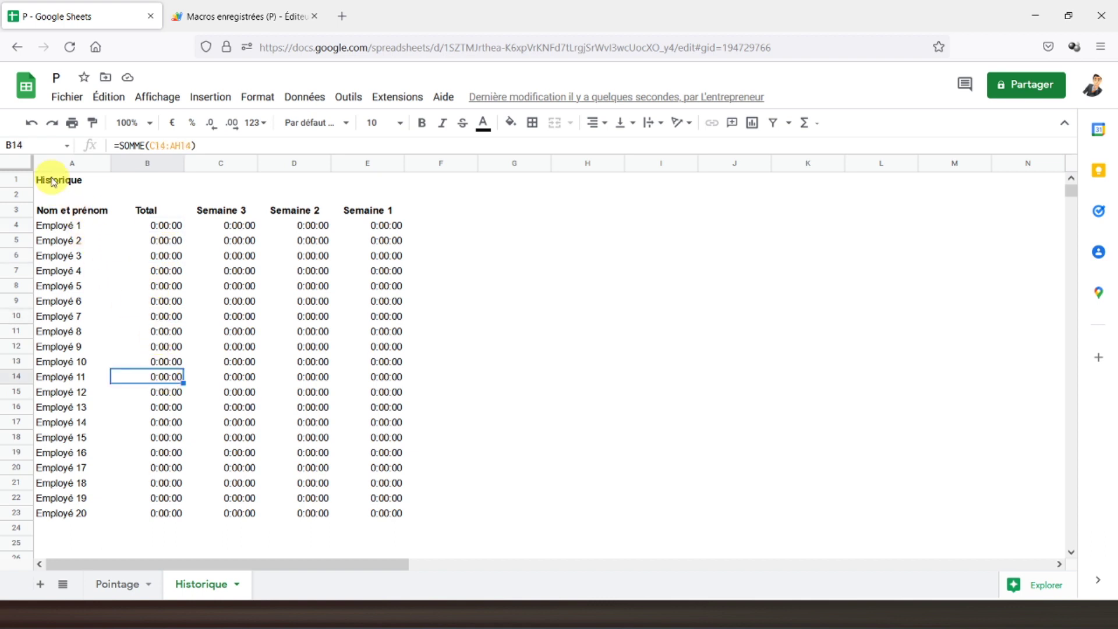
pyautogui.click(54, 183)
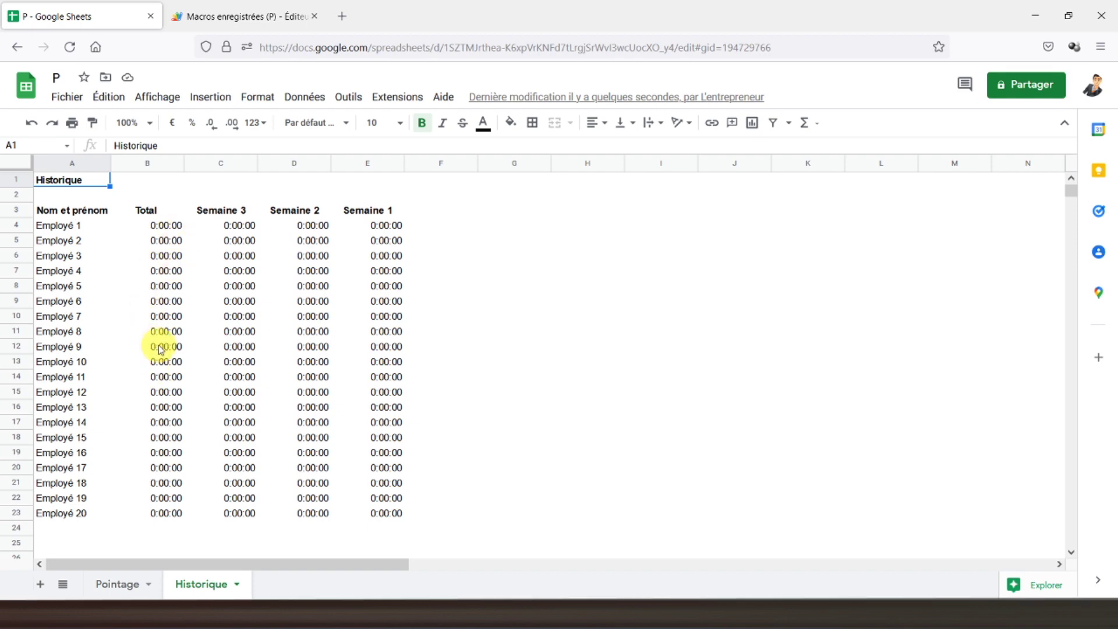
pyautogui.click(117, 584)
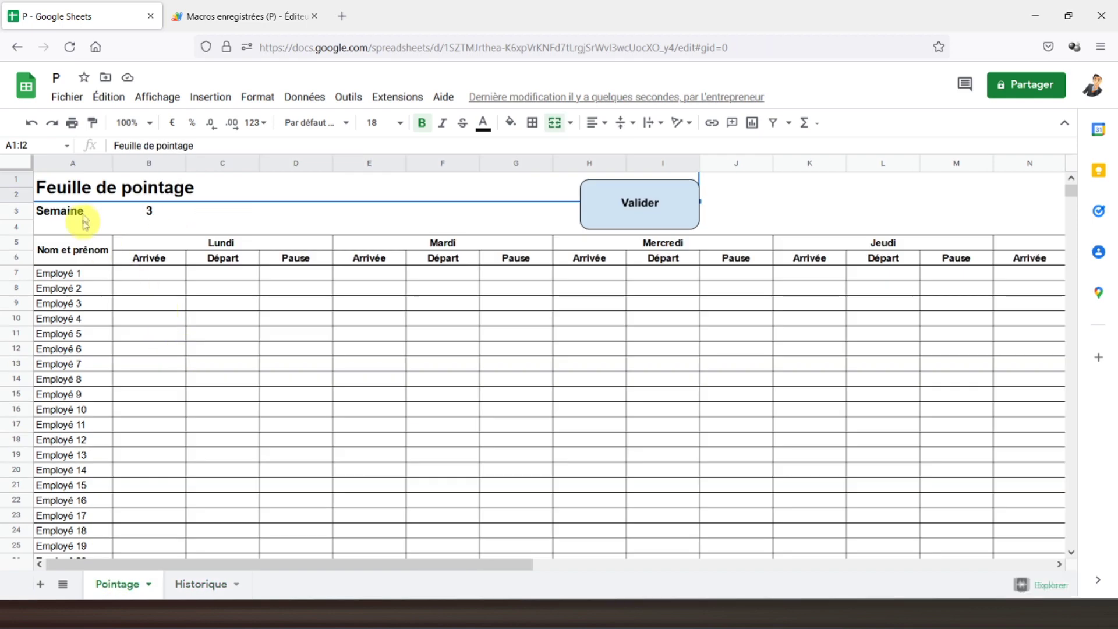